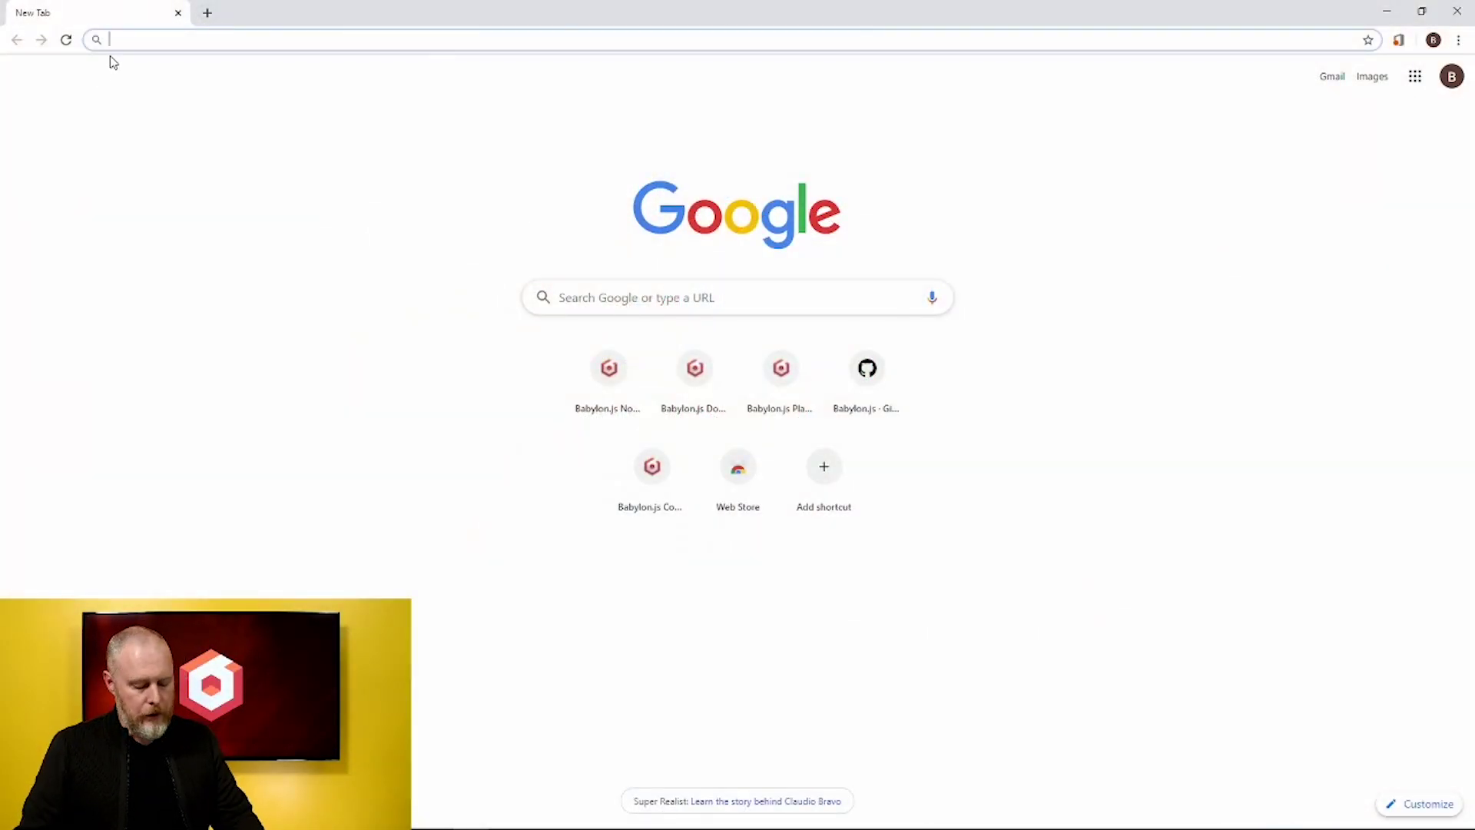
Step: Enter nme.babylonjs.com in Chrome's address bar to load the Node Material Editor
{"action": "type", "text": "nmde"}
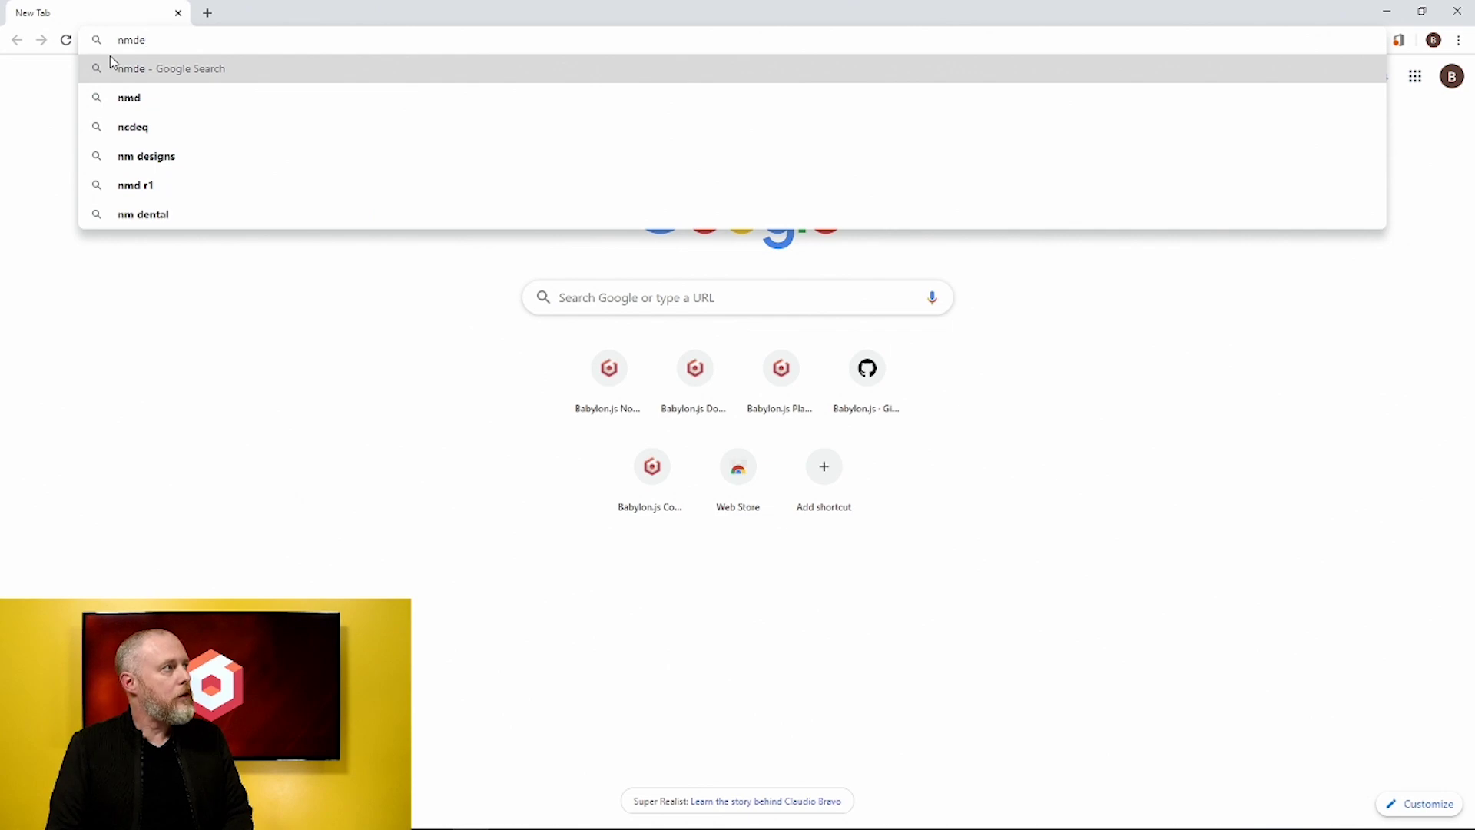
{"action": "key", "text": "BackSpace"}
{"action": "key", "text": "BackSpace"}
{"action": "type", "text": "e"}
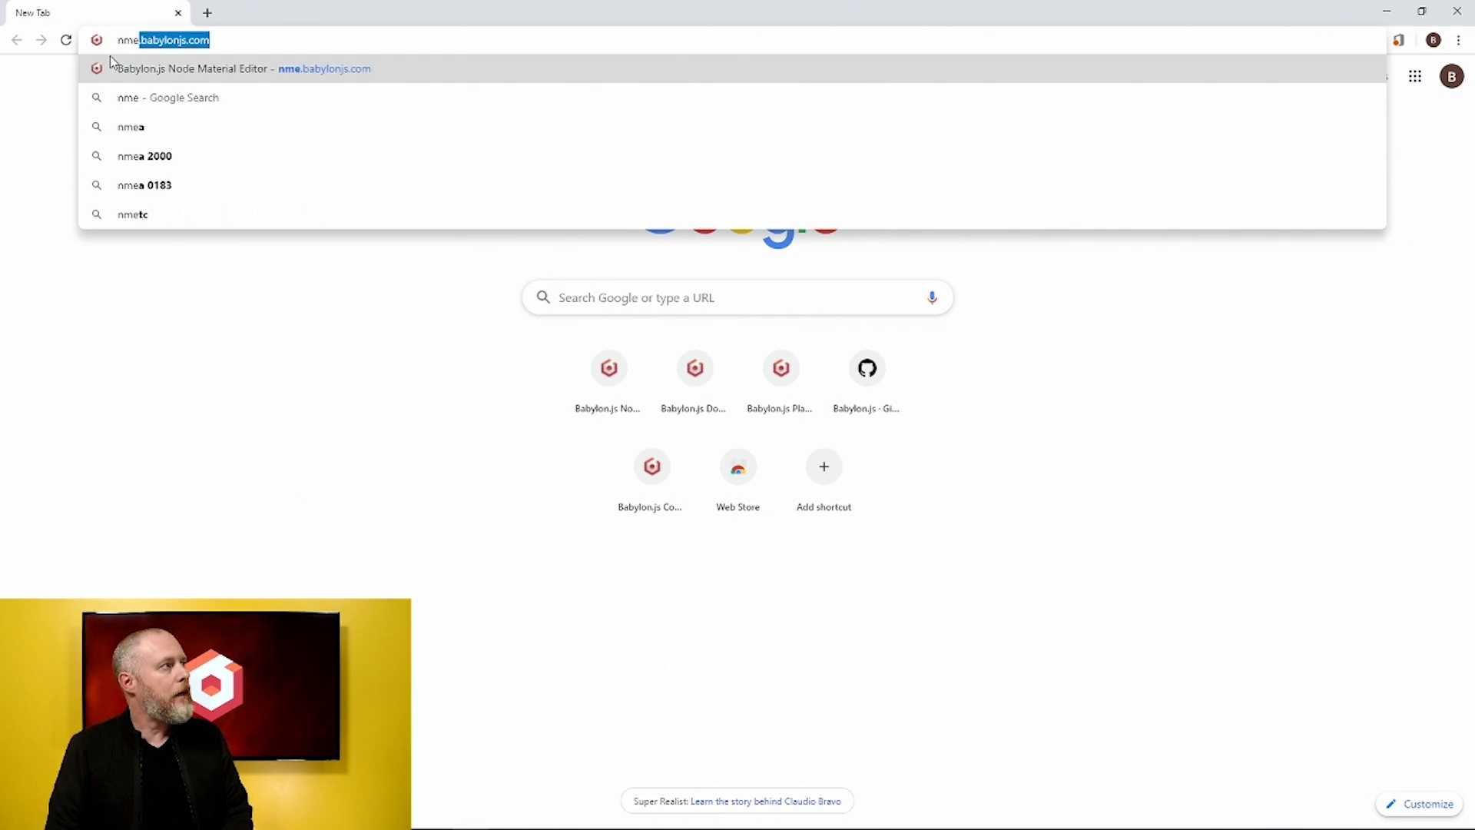
{"action": "key", "text": "Return"}
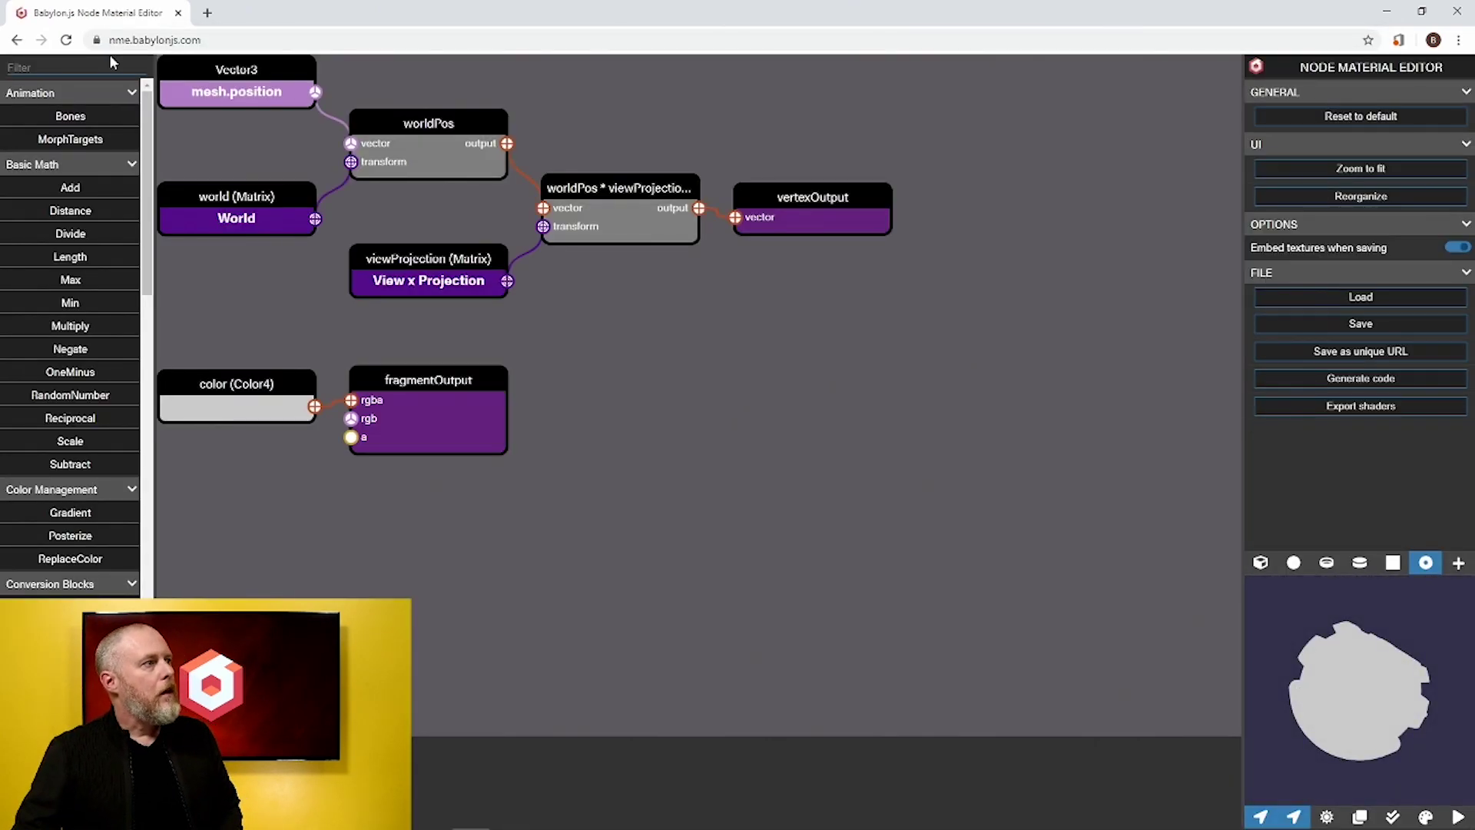
Step: Move fragmentOutput and the color node to the right, leaving open space between them
{"action": "left_click_drag", "start_coordinate": [645, 402], "coordinate": [779, 447]}
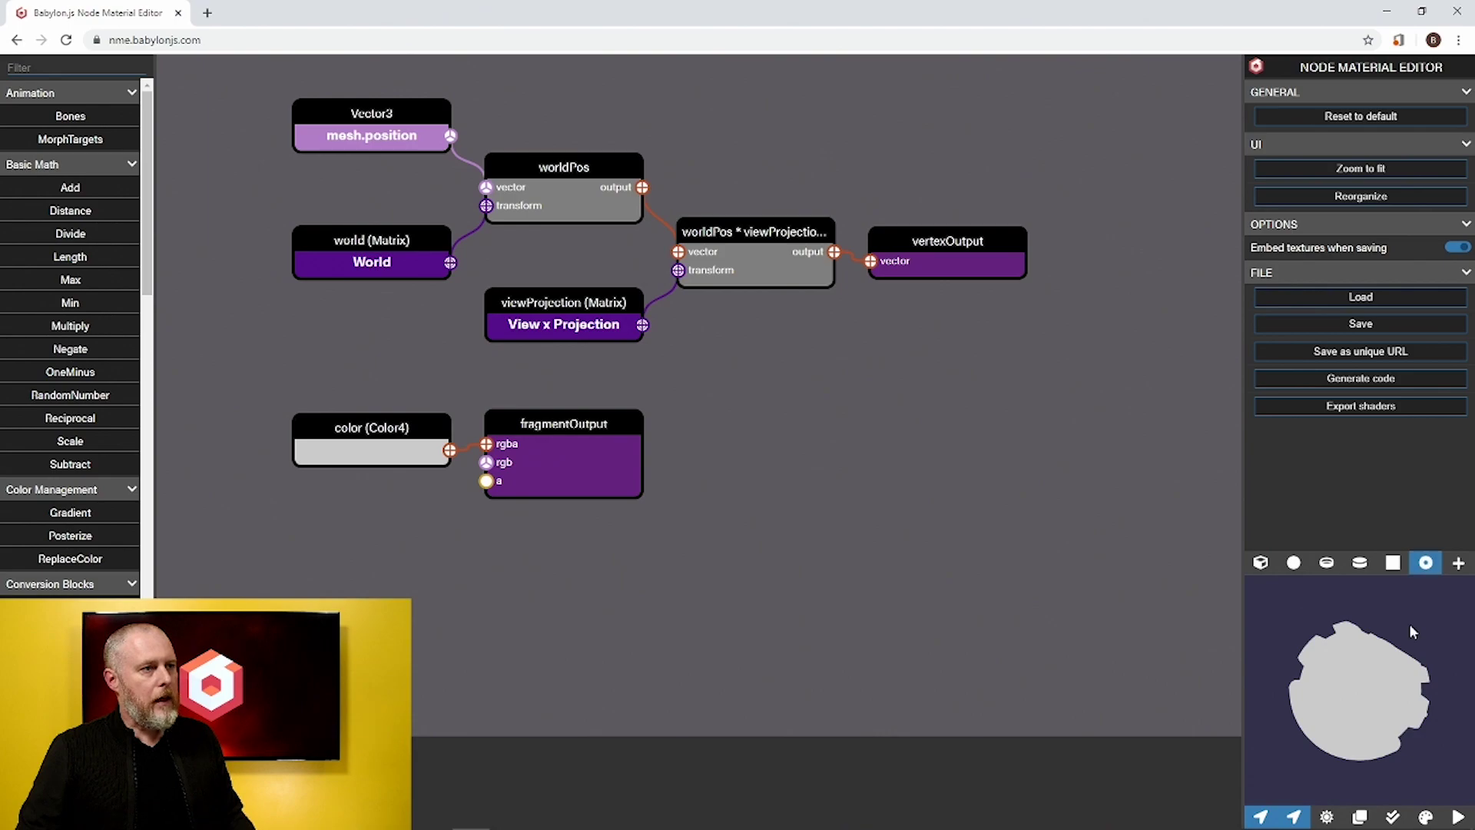
{"action": "left_click_drag", "start_coordinate": [1388, 686], "coordinate": [1368, 677]}
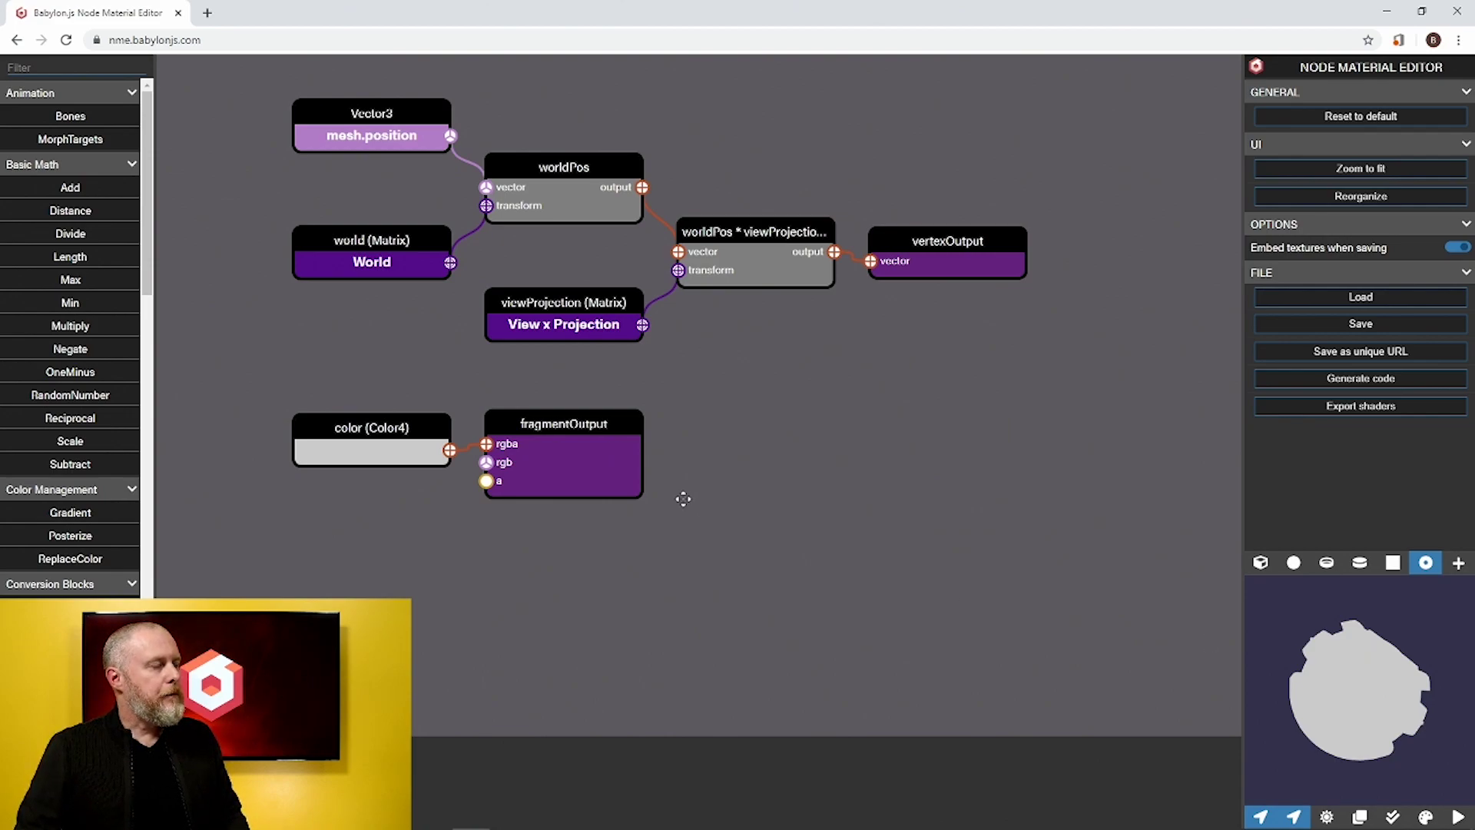
{"action": "left_click_drag", "start_coordinate": [602, 459], "coordinate": [1006, 453]}
{"action": "left_click_drag", "start_coordinate": [331, 428], "coordinate": [547, 416]}
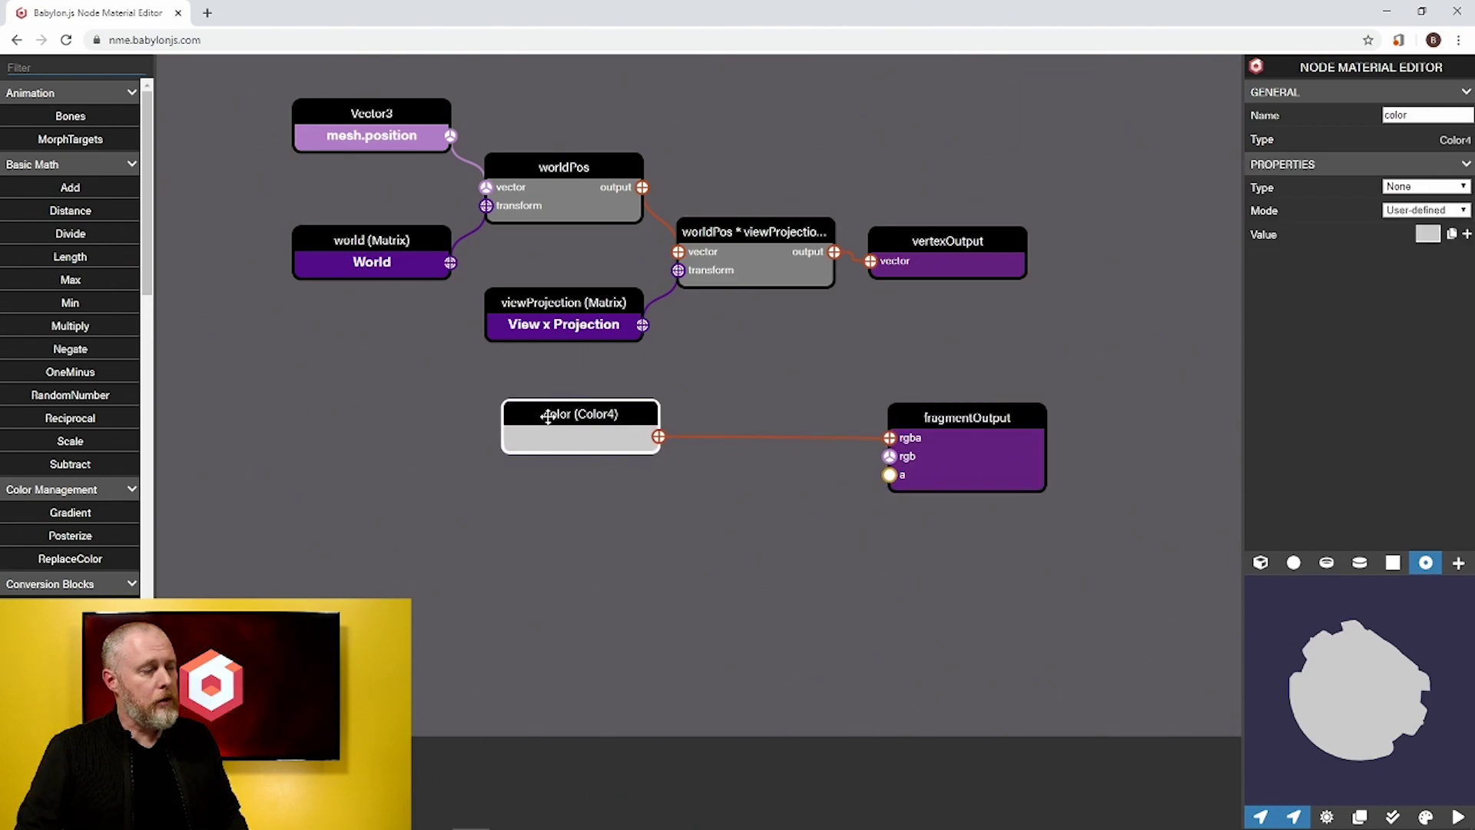
Step: Turn on both light icons in the material preview toolbar
{"action": "left_click", "coordinate": [1262, 818]}
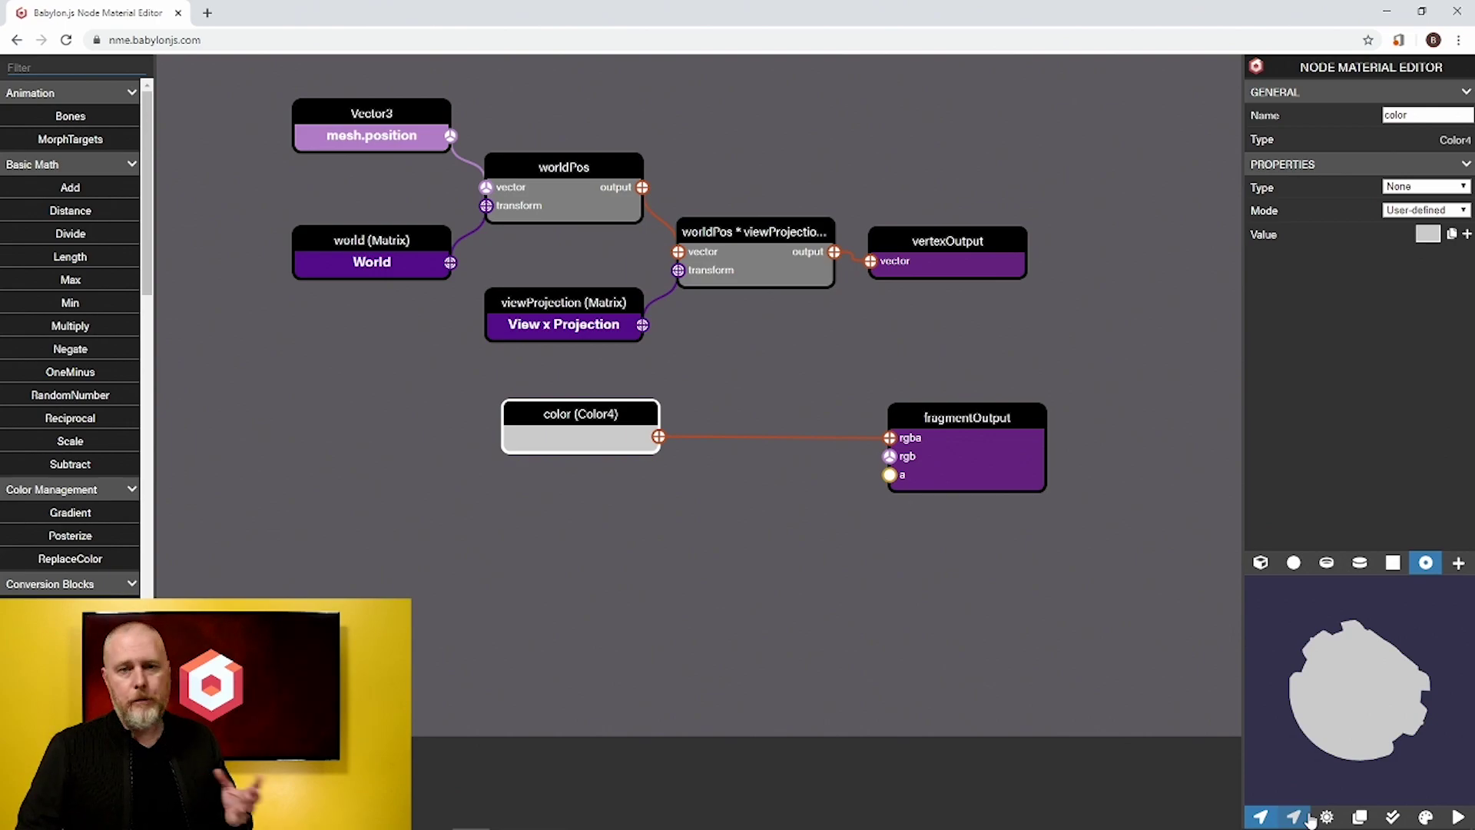
{"action": "left_click", "coordinate": [1308, 819]}
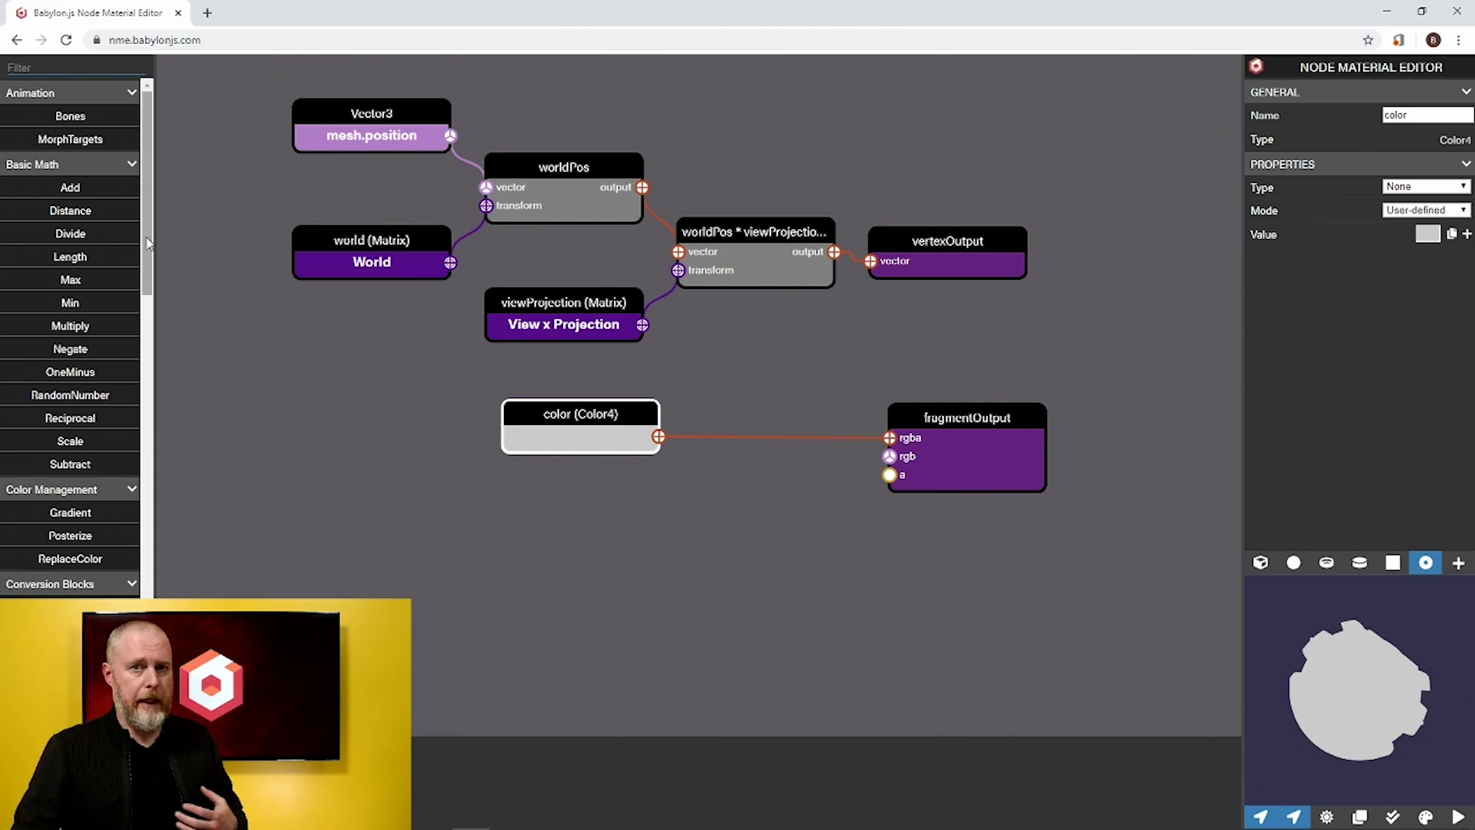
Step: Add a Light block from the Scene list and move the color node up and right
{"action": "left_click_drag", "start_coordinate": [149, 261], "coordinate": [143, 552]}
{"action": "scroll", "coordinate": [73, 465], "scroll_direction": "down", "scroll_amount": 6}
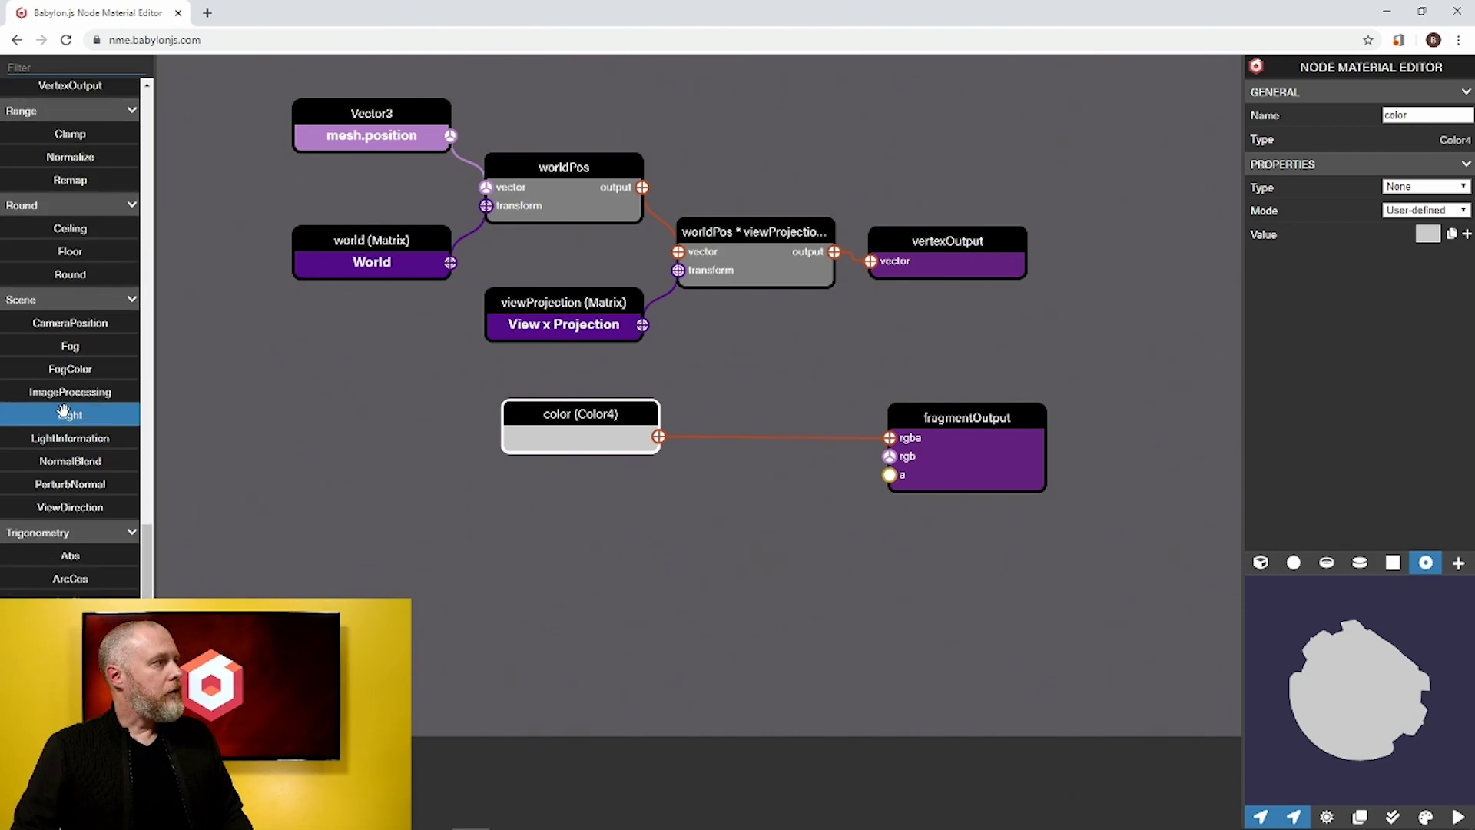
{"action": "left_click_drag", "start_coordinate": [70, 415], "coordinate": [724, 484]}
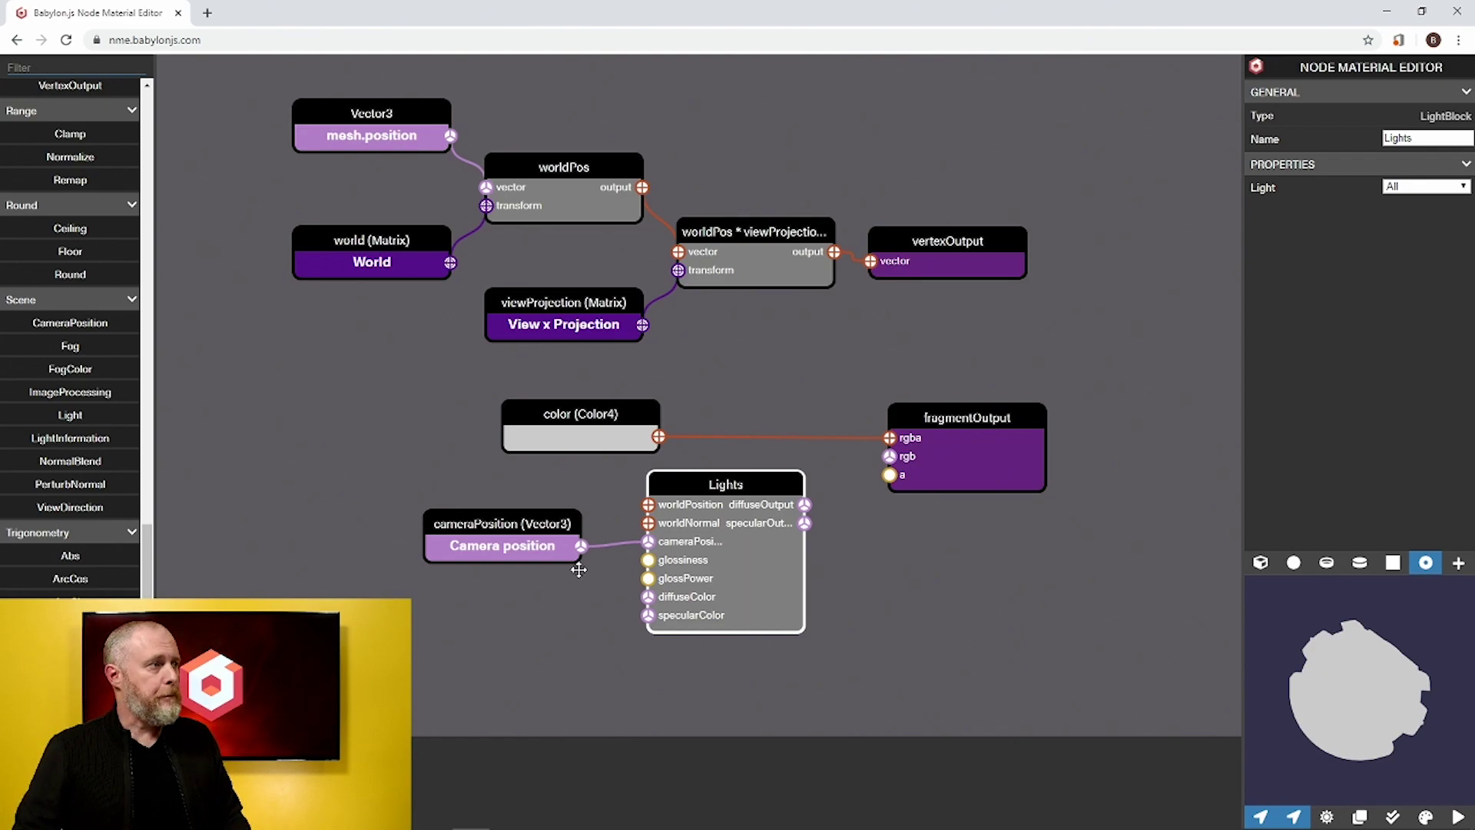
{"action": "left_click_drag", "start_coordinate": [598, 429], "coordinate": [755, 404]}
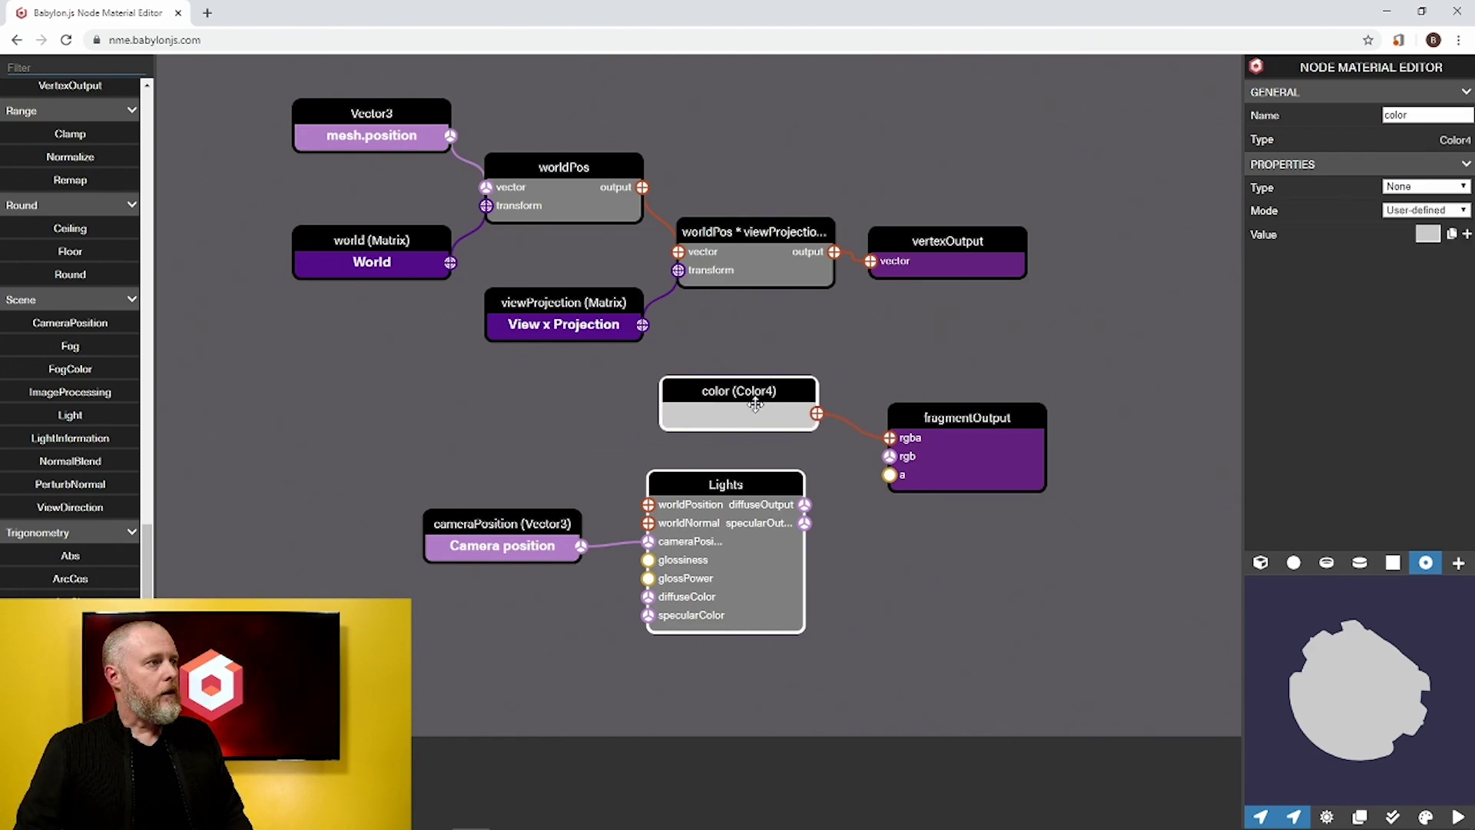
{"action": "scroll", "coordinate": [755, 403], "scroll_direction": "down", "scroll_amount": 4}
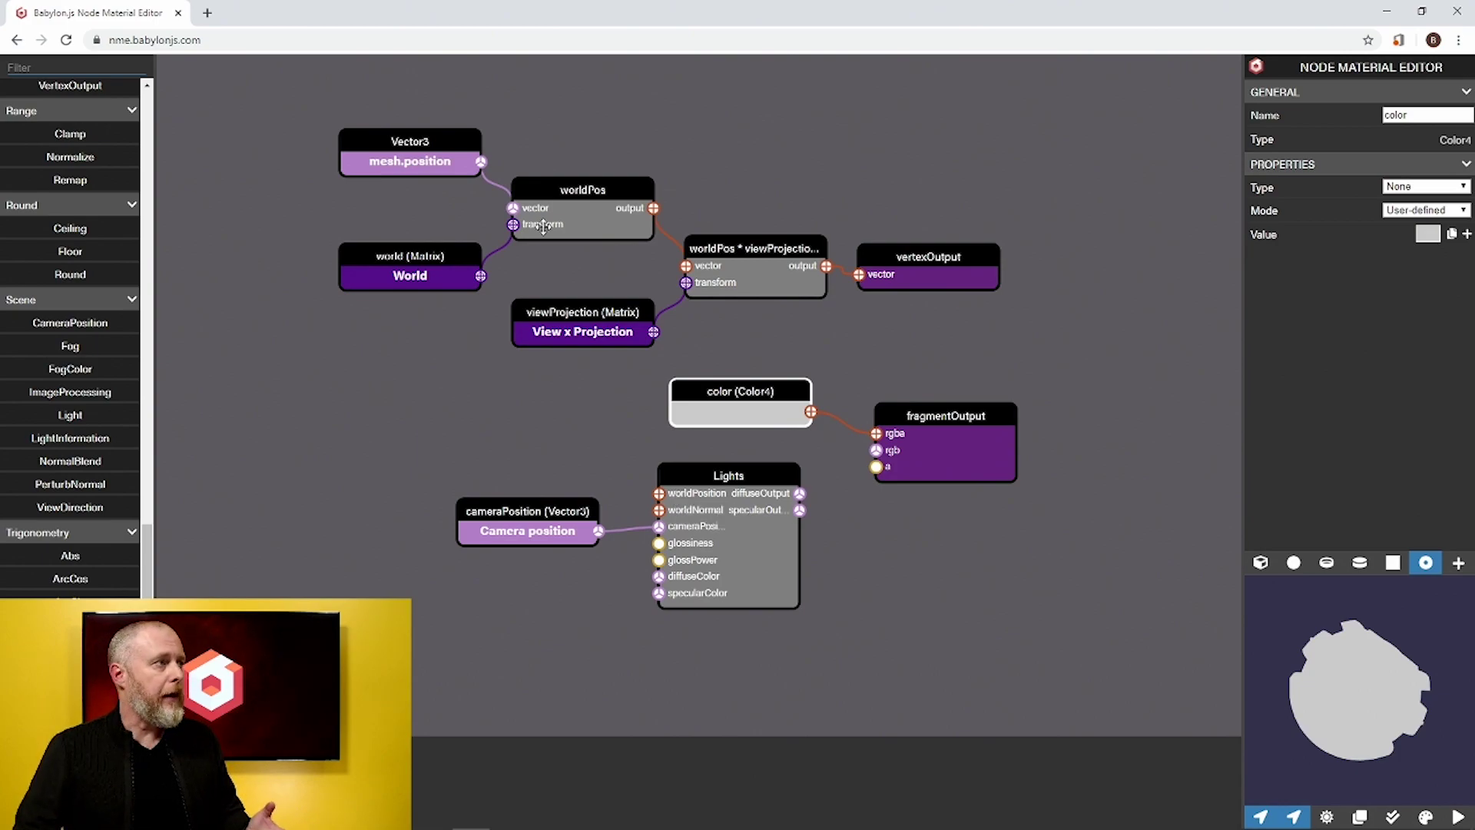
Step: Wire worldPos output into Lights worldPosition and shift fragmentOutput and color further right
{"action": "left_click_drag", "start_coordinate": [651, 208], "coordinate": [728, 465]}
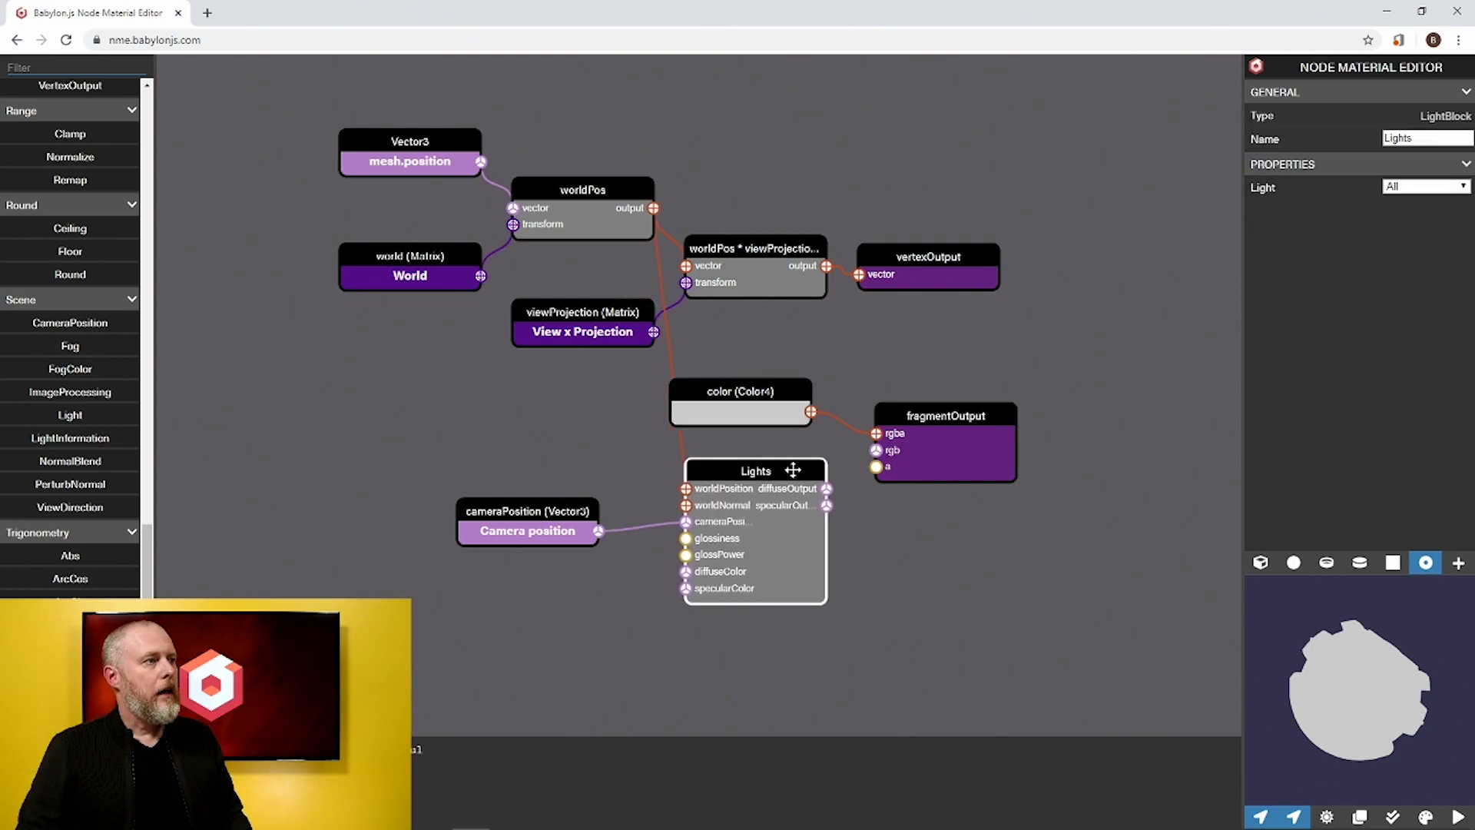
{"action": "left_click_drag", "start_coordinate": [964, 442], "coordinate": [1147, 420]}
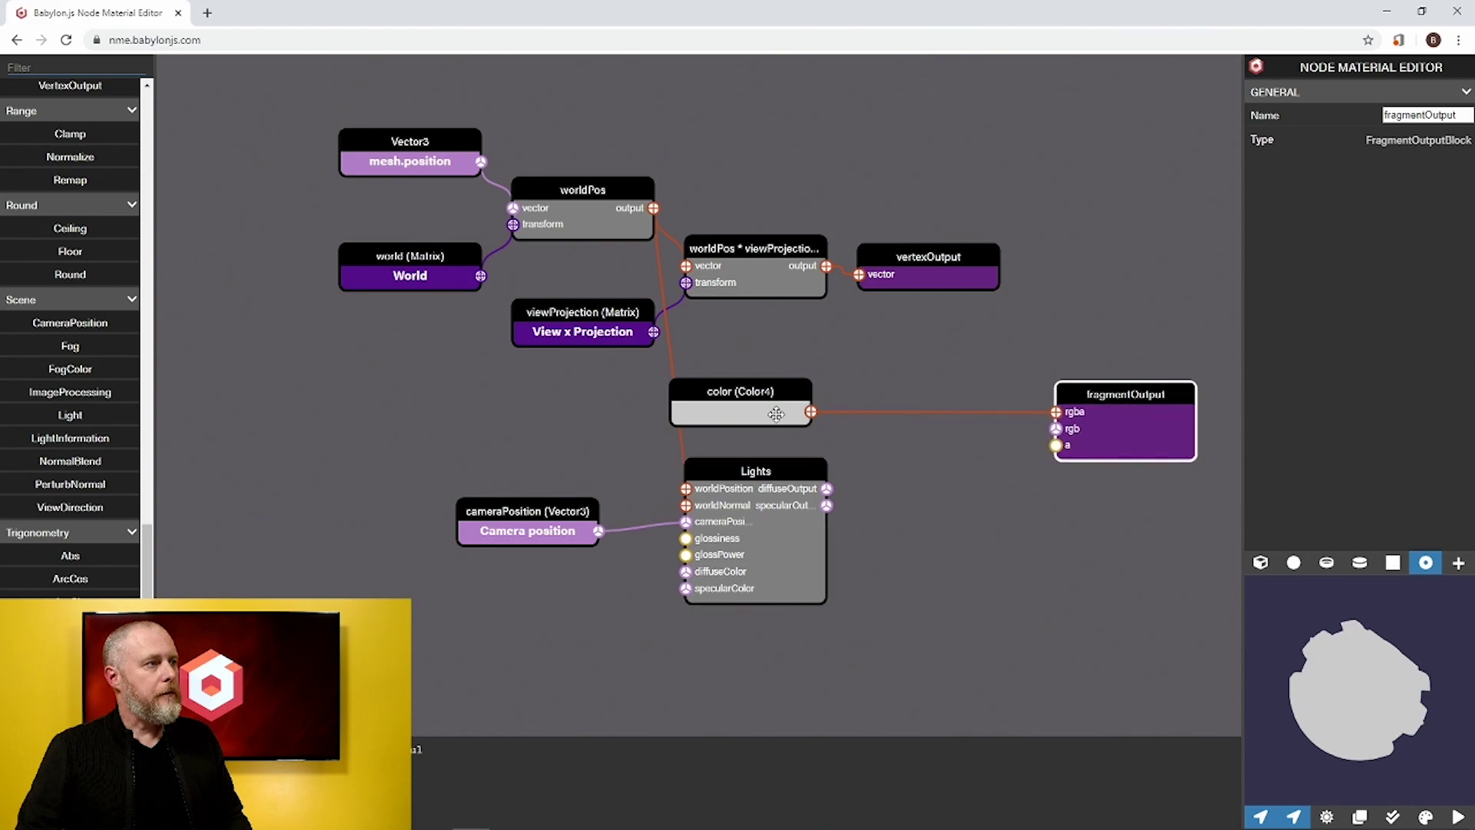
{"action": "left_click_drag", "start_coordinate": [776, 414], "coordinate": [944, 398]}
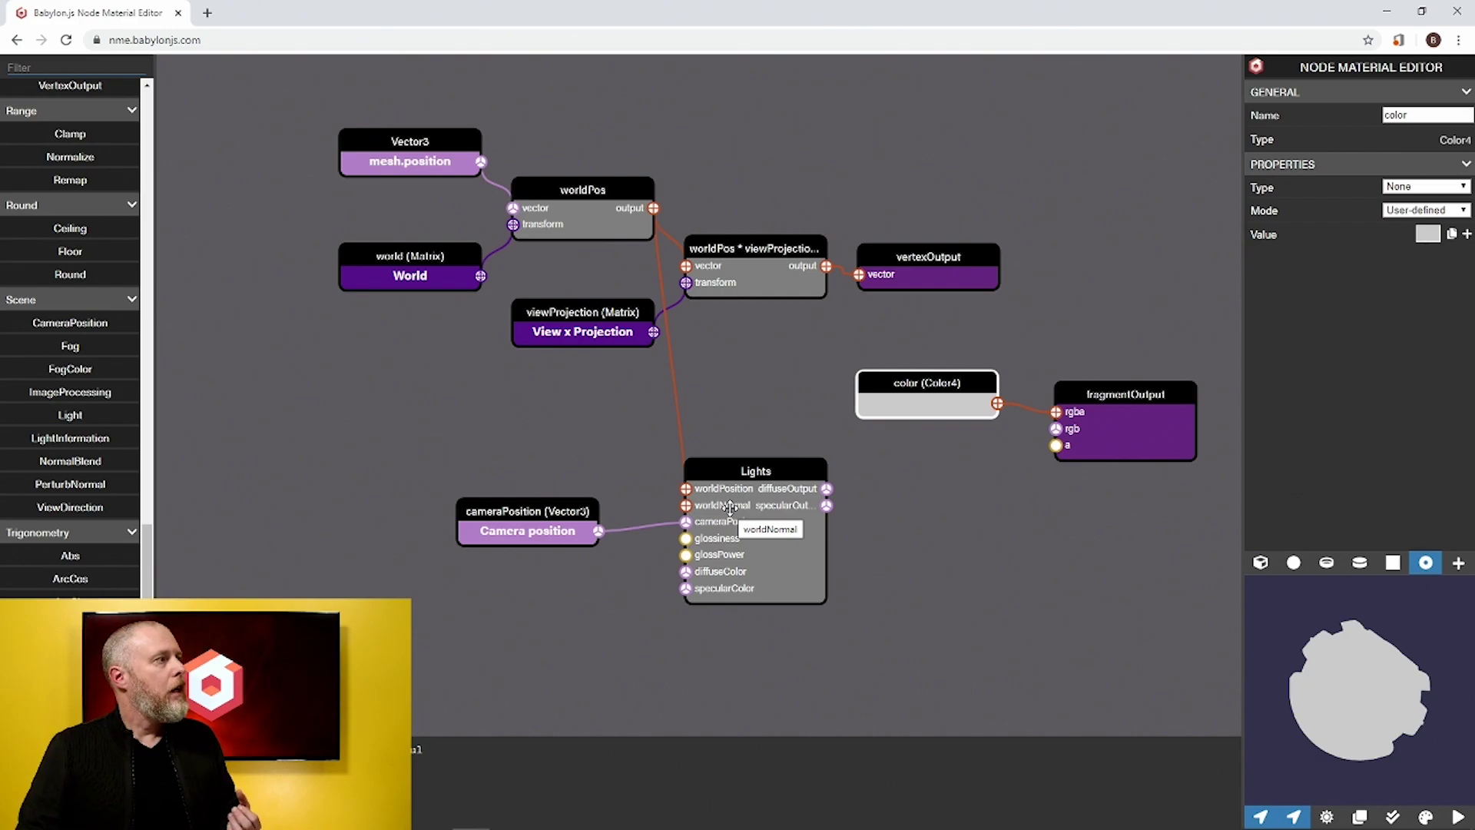
Step: Move the Lights block down and to the right
{"action": "scroll", "coordinate": [77, 306], "scroll_direction": "up", "scroll_amount": 8}
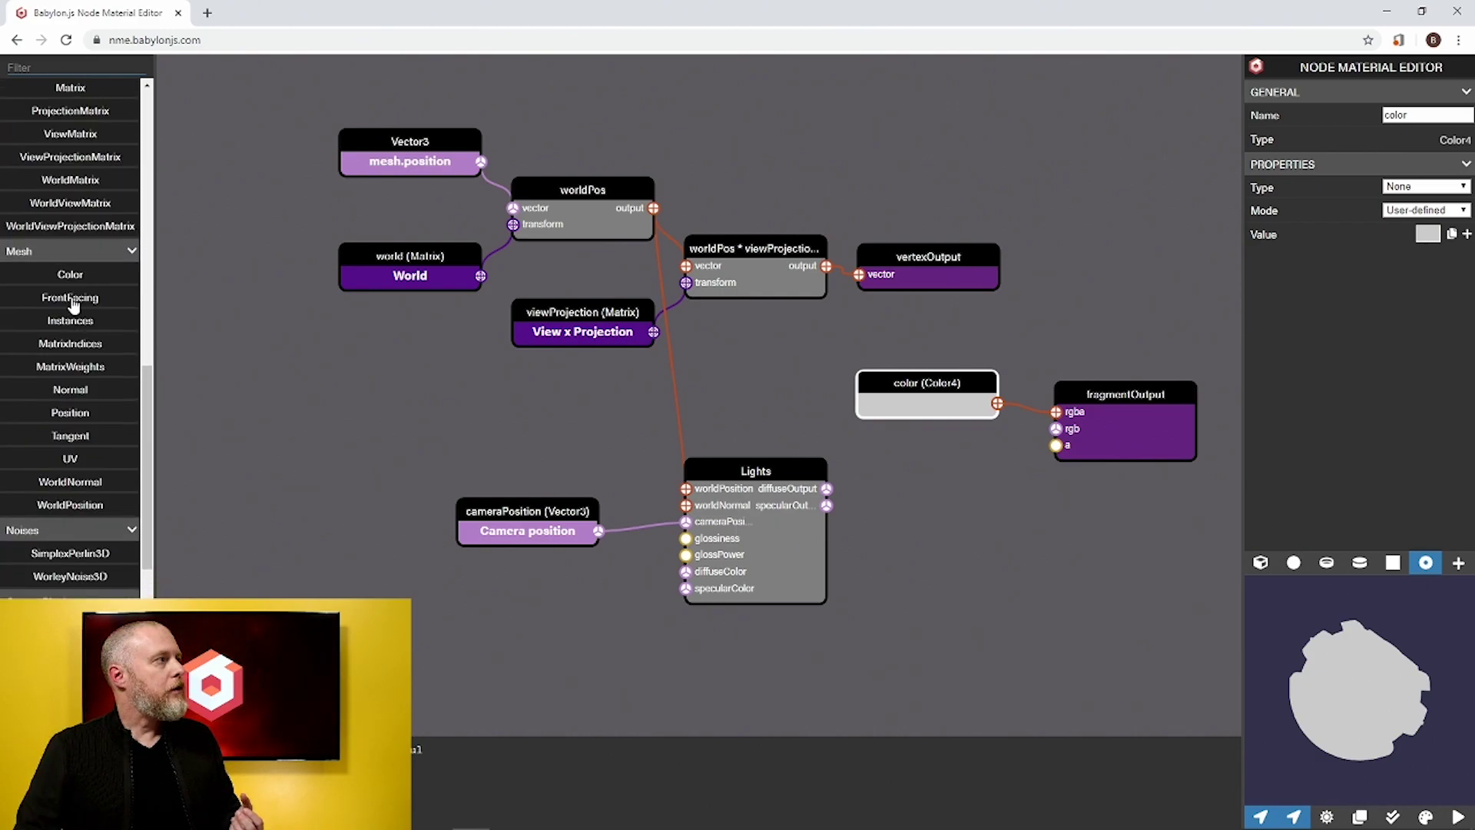
{"action": "scroll", "coordinate": [69, 304], "scroll_direction": "down", "scroll_amount": 2}
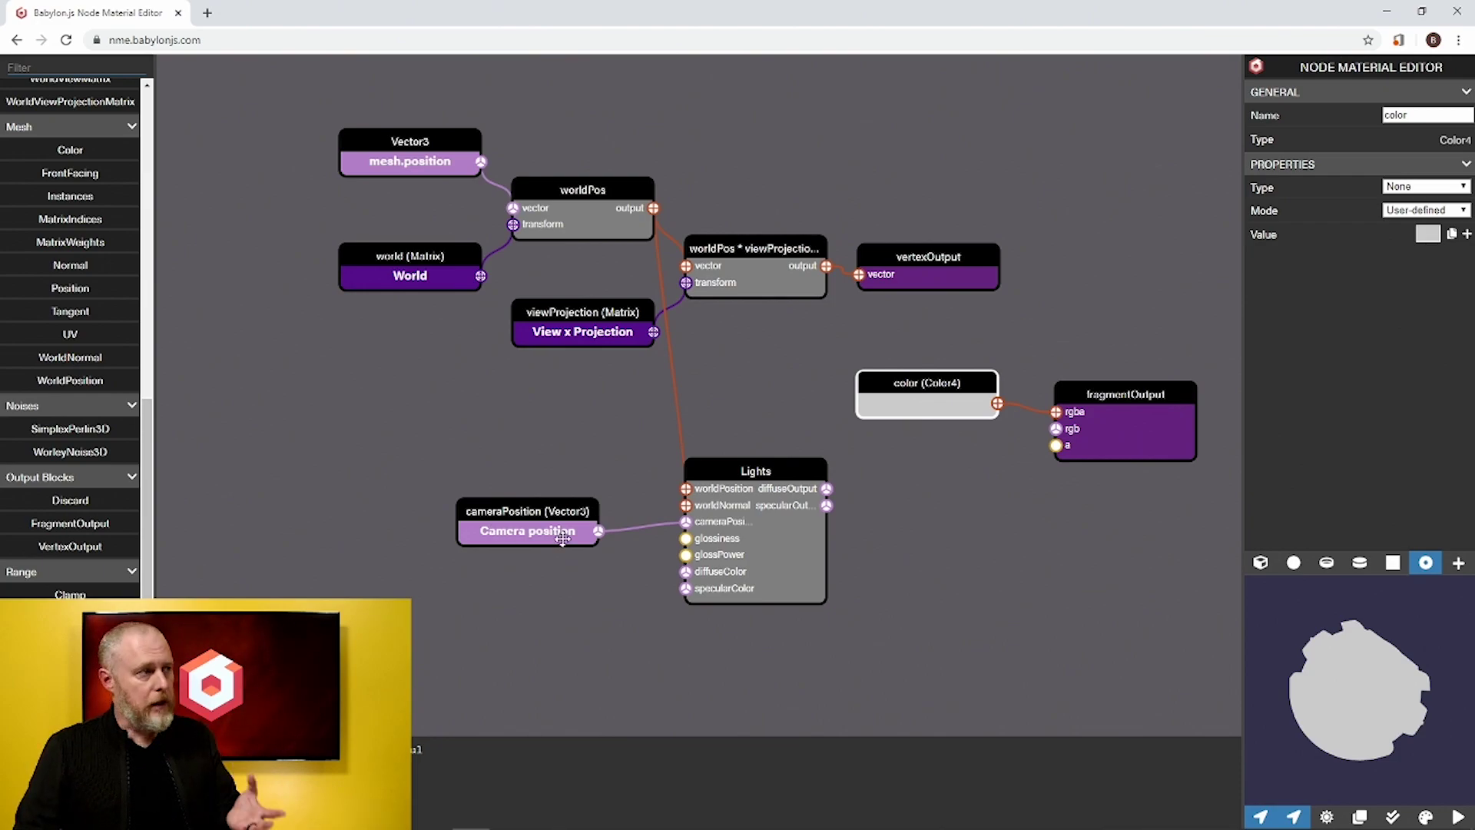
{"action": "left_click", "coordinate": [773, 537]}
{"action": "left_click_drag", "start_coordinate": [773, 537], "coordinate": [798, 598]}
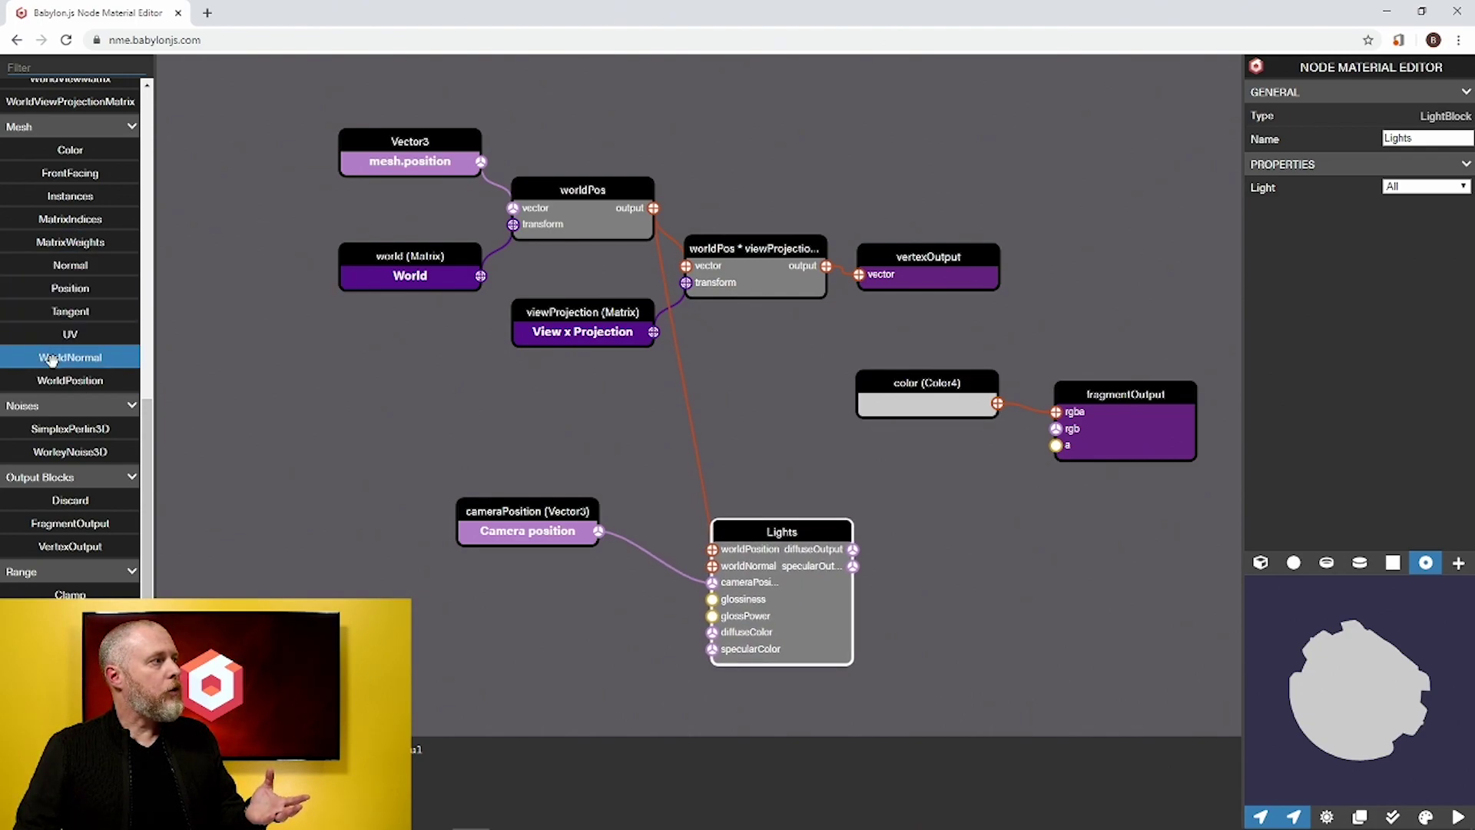
Step: Add a WorldNormal block from Mesh and arrange it, cameraPosition and mesh.normal near Lights
{"action": "left_click_drag", "start_coordinate": [48, 361], "coordinate": [590, 455]}
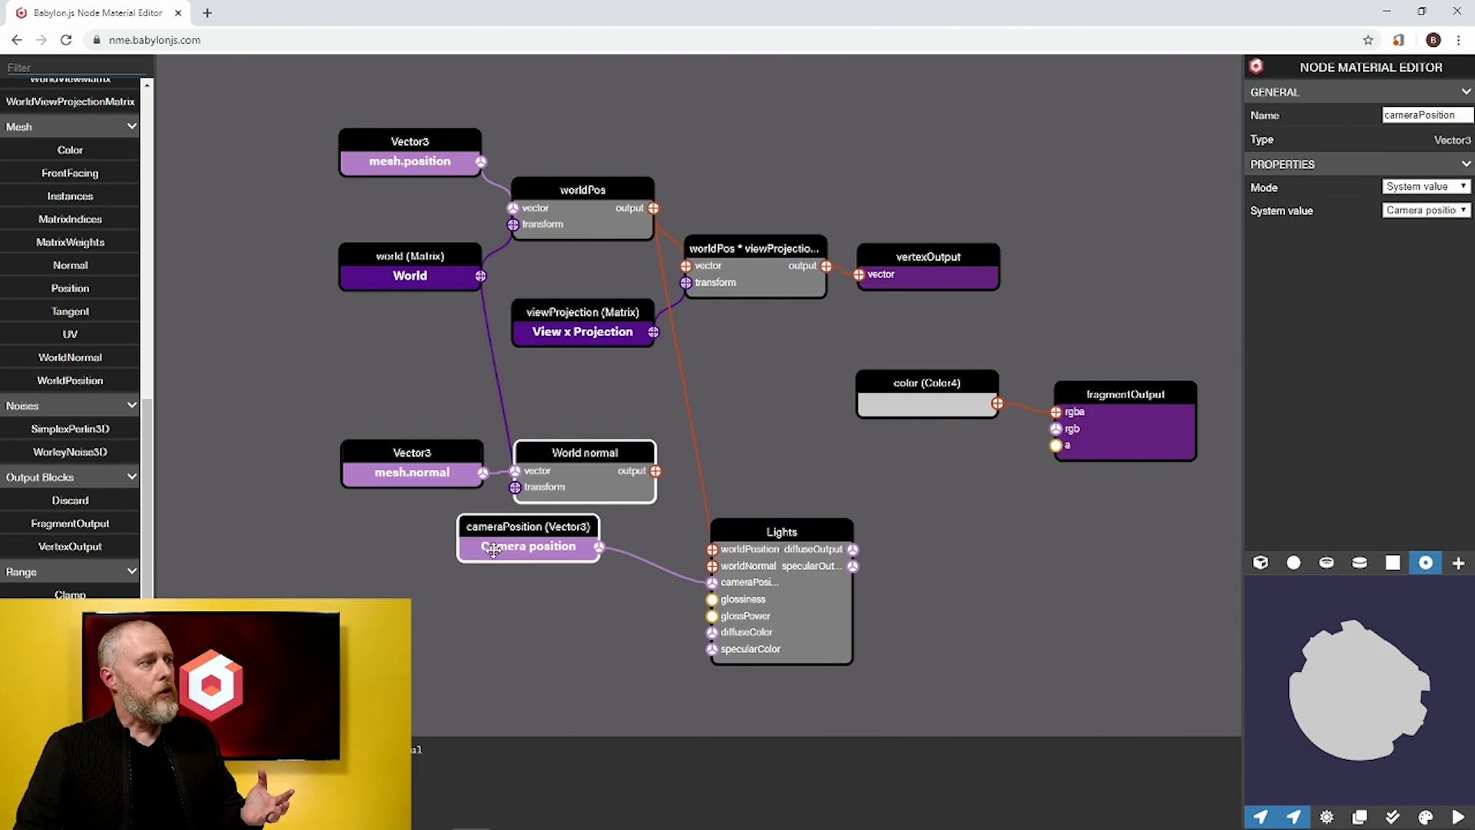
{"action": "left_click_drag", "start_coordinate": [493, 548], "coordinate": [512, 609]}
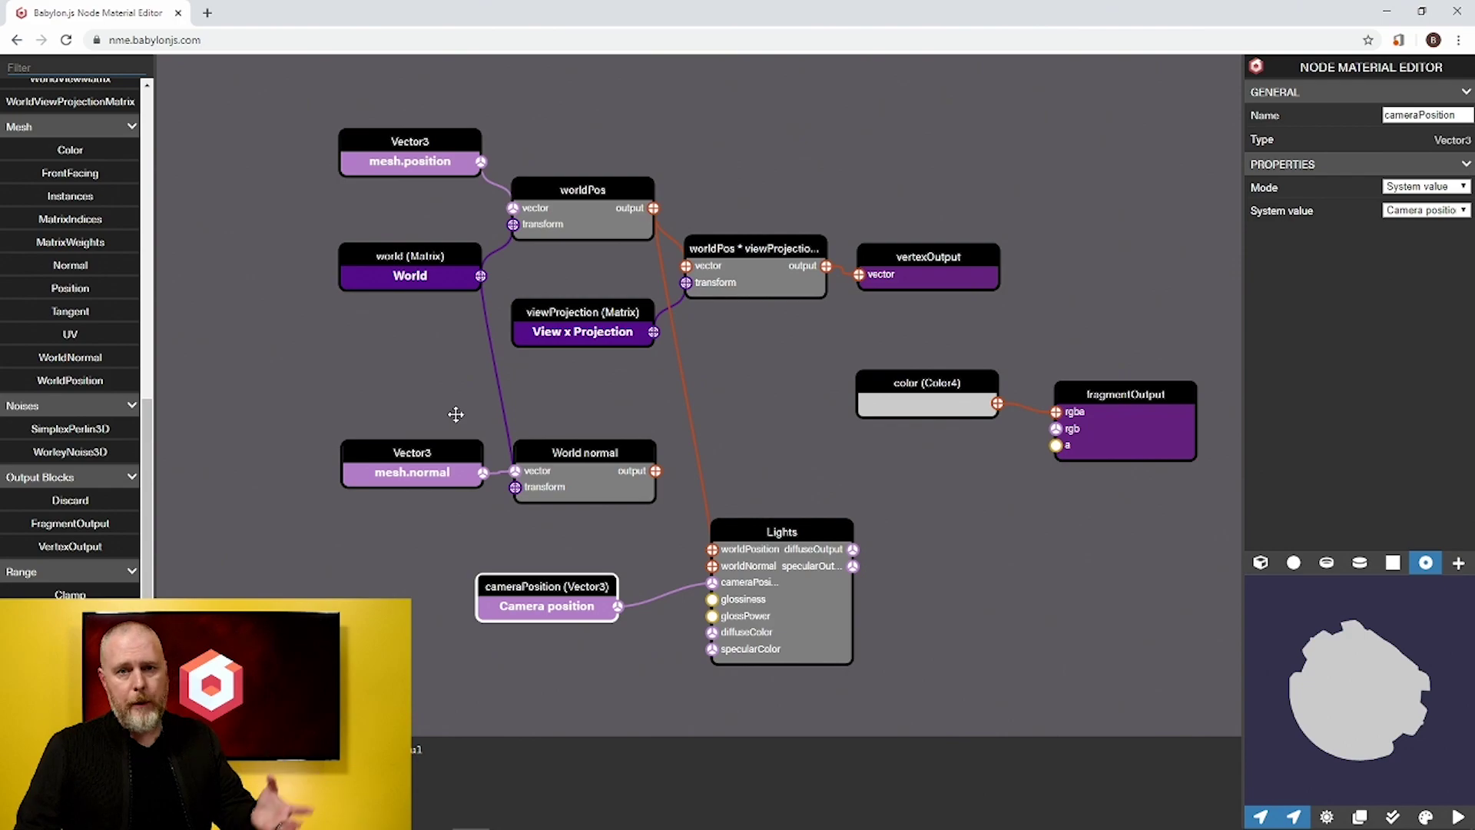
{"action": "left_click", "coordinate": [559, 490]}
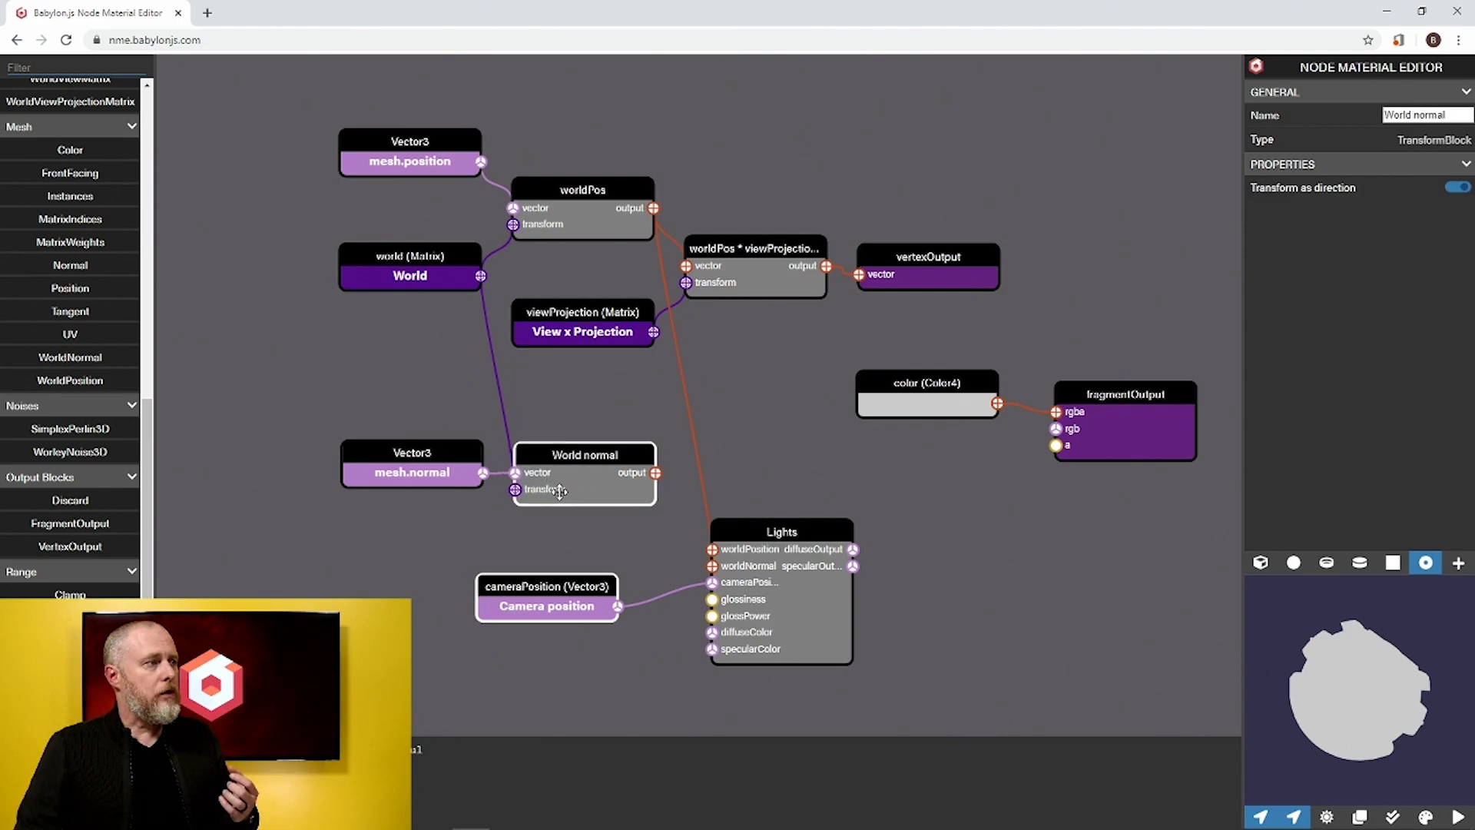
{"action": "left_click_drag", "start_coordinate": [559, 491], "coordinate": [539, 528]}
{"action": "left_click_drag", "start_coordinate": [442, 466], "coordinate": [402, 491]}
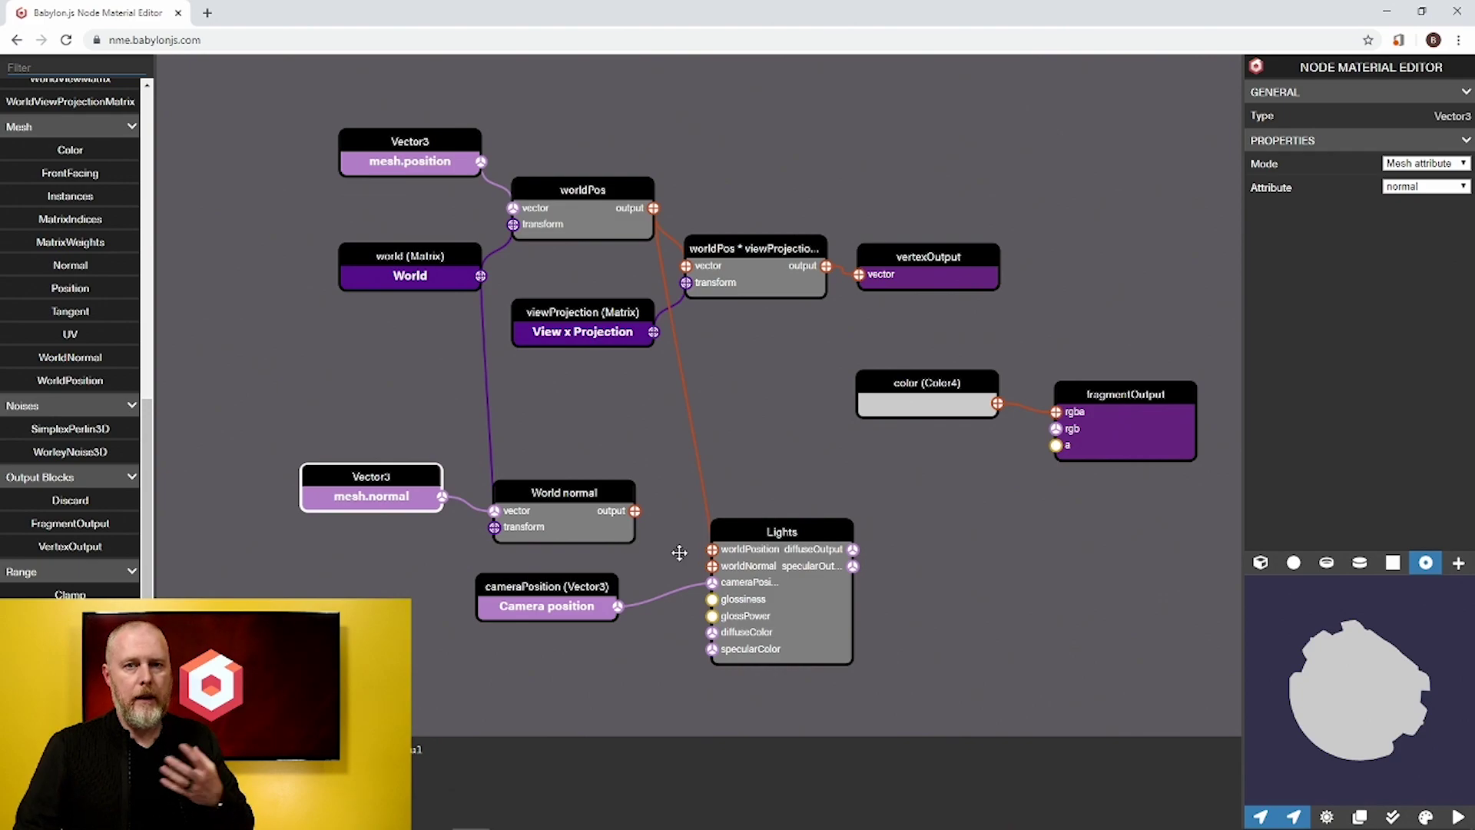
Step: Wire World normal's output to Lights worldNormal and move cameraPosition up beside Lights
{"action": "left_click", "coordinate": [634, 511]}
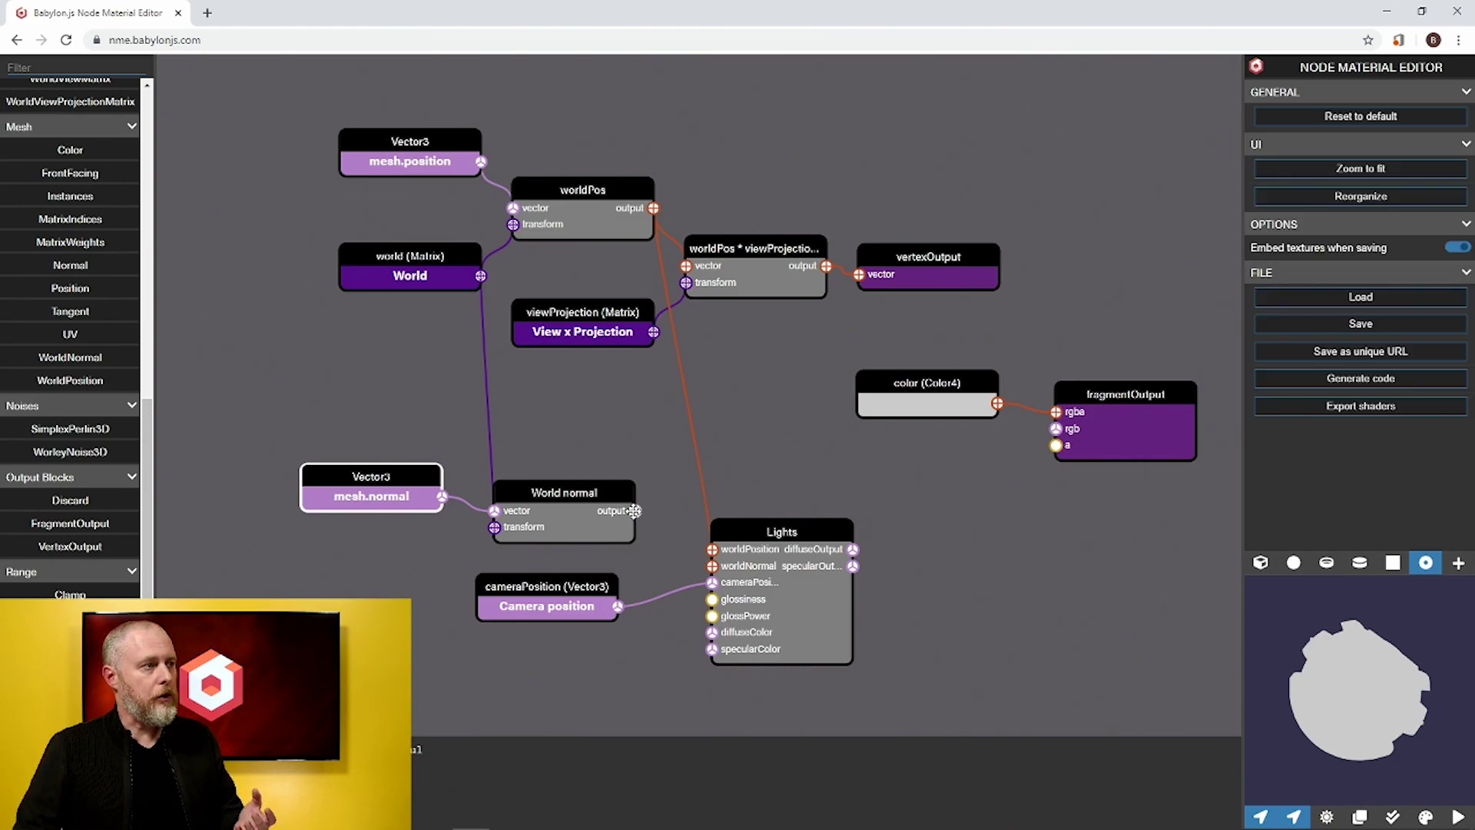
{"action": "left_click_drag", "start_coordinate": [634, 511], "coordinate": [711, 567]}
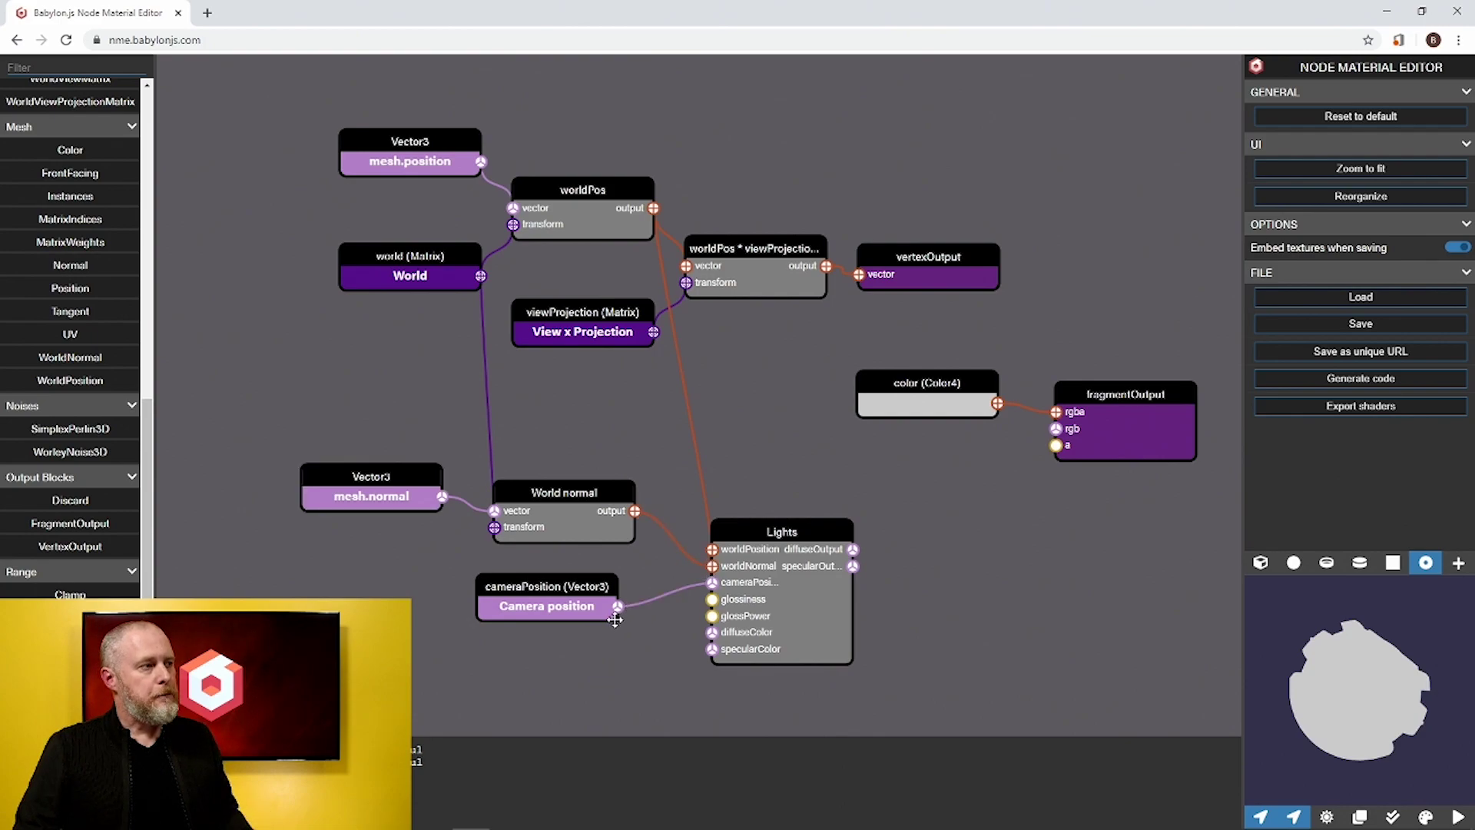
{"action": "left_click_drag", "start_coordinate": [591, 596], "coordinate": [605, 573]}
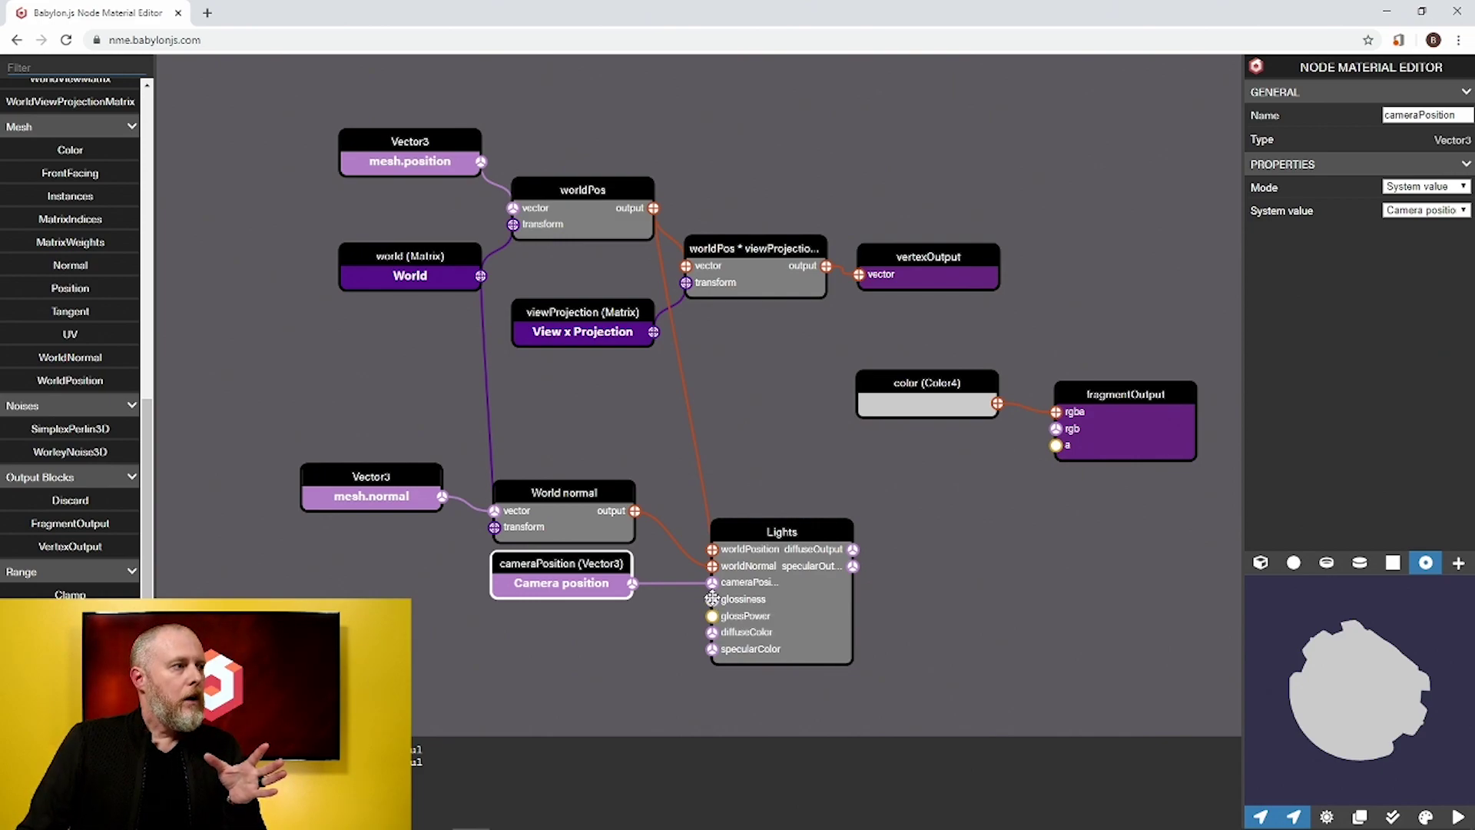
Step: Create Float inputs from the Lights glossiness and glossPower ports, then select the glossiness Float
{"action": "scroll", "coordinate": [71, 310], "scroll_direction": "up", "scroll_amount": 10}
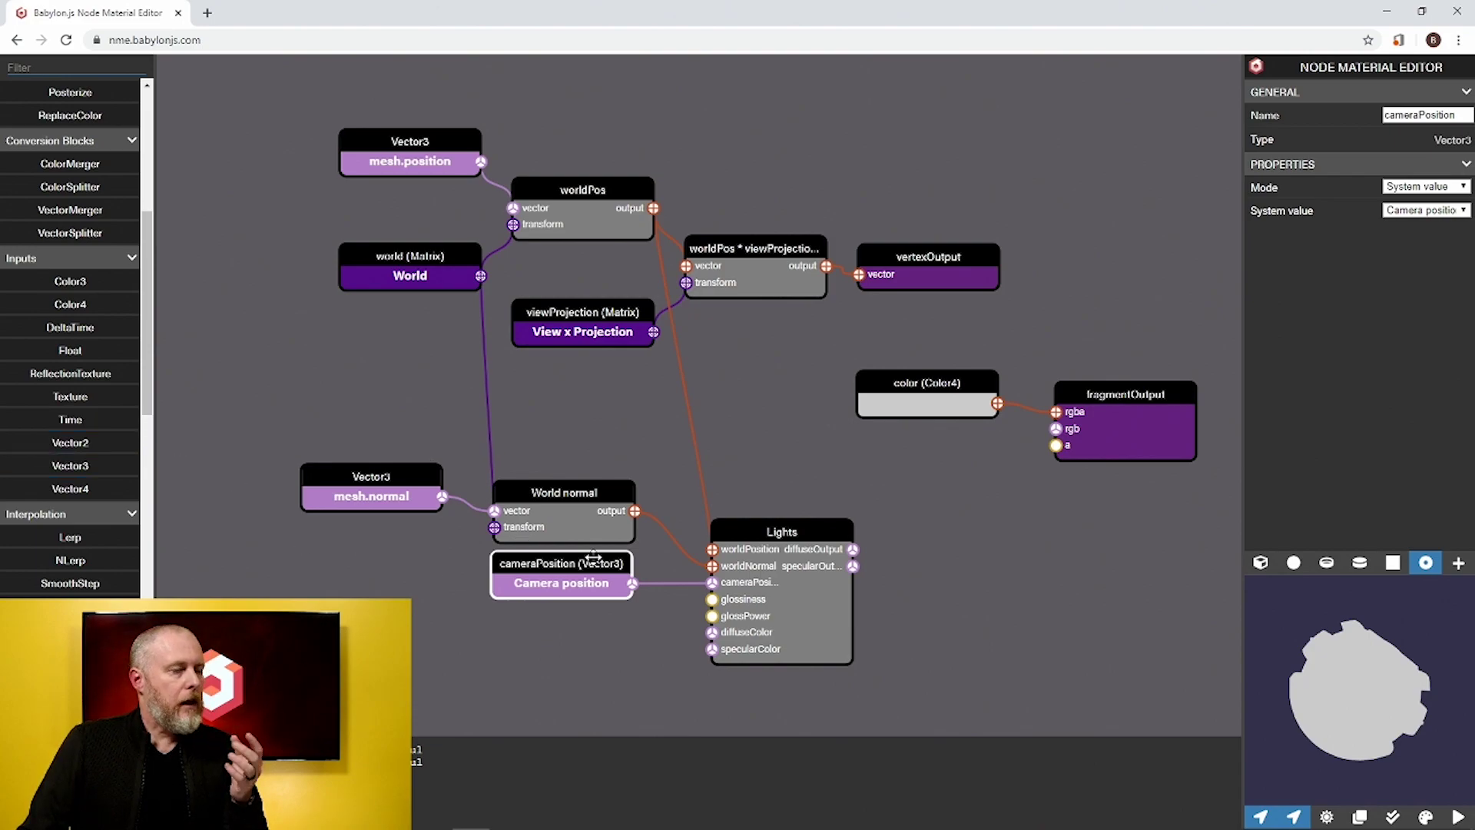
{"action": "left_click", "coordinate": [712, 599]}
{"action": "left_click_drag", "start_coordinate": [712, 599], "coordinate": [559, 627]}
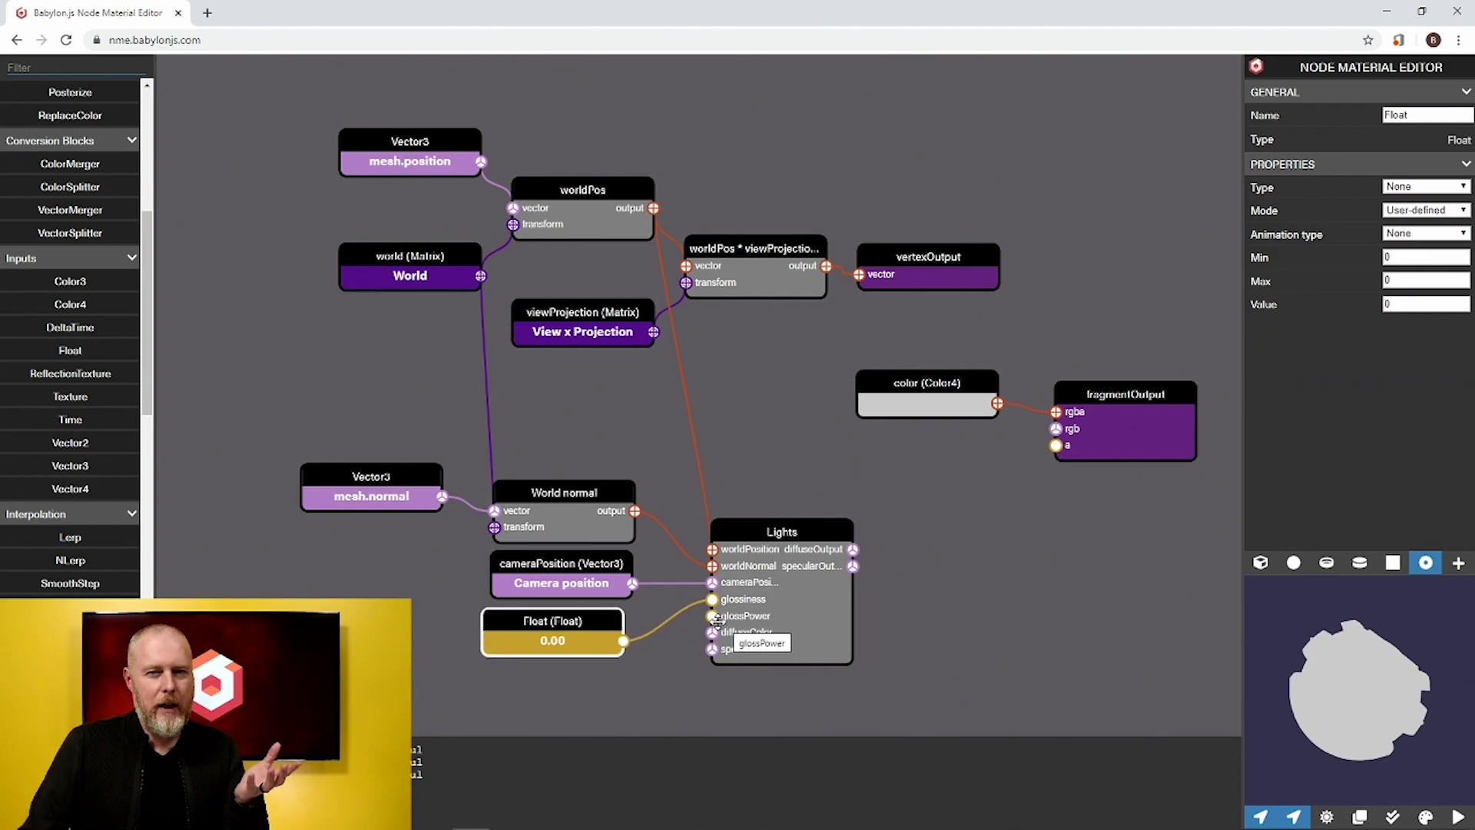
{"action": "left_click_drag", "start_coordinate": [925, 636], "coordinate": [962, 467]}
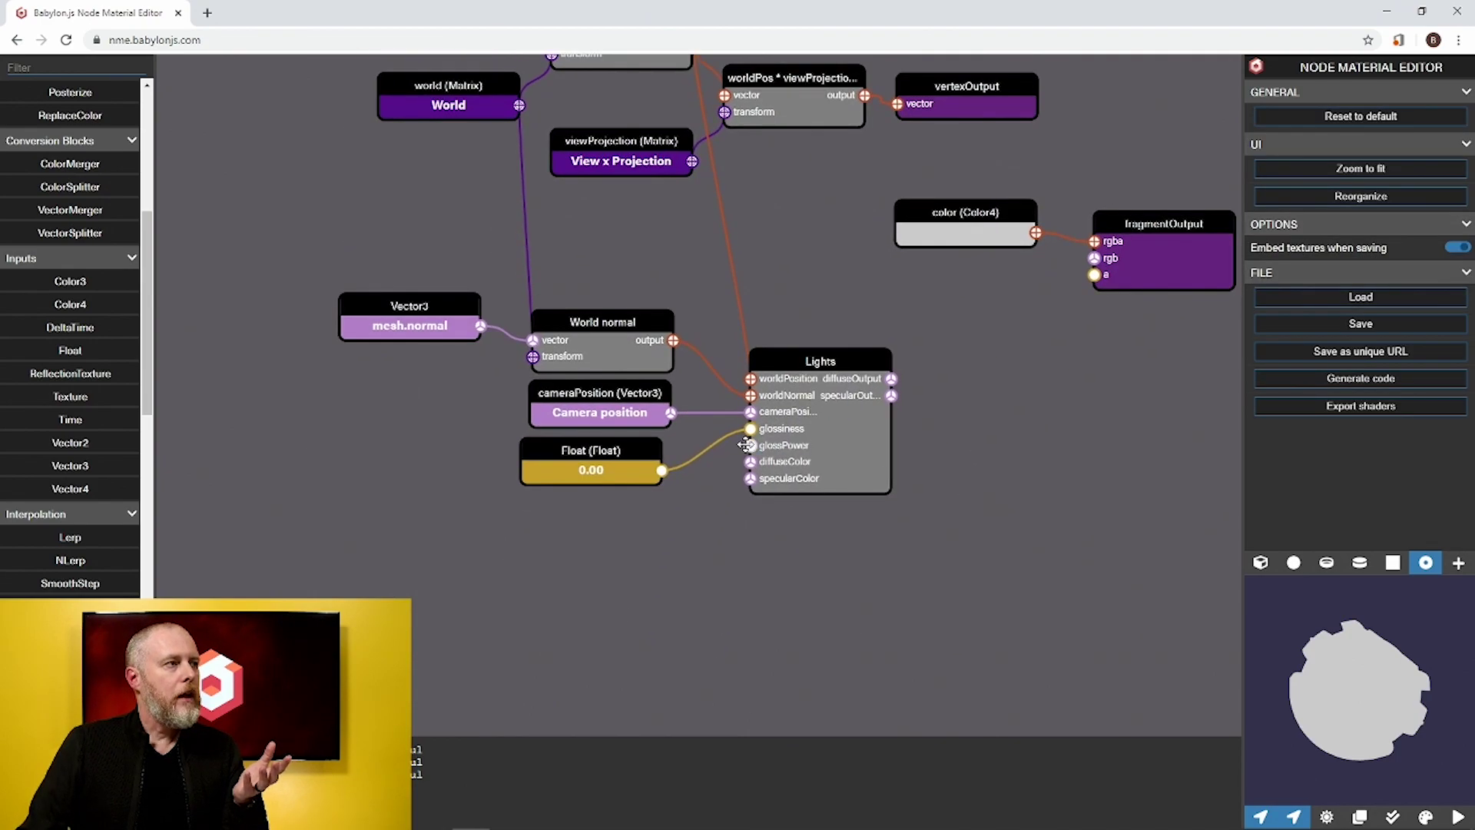
{"action": "left_click_drag", "start_coordinate": [750, 444], "coordinate": [581, 510]}
{"action": "left_click", "coordinate": [622, 451]}
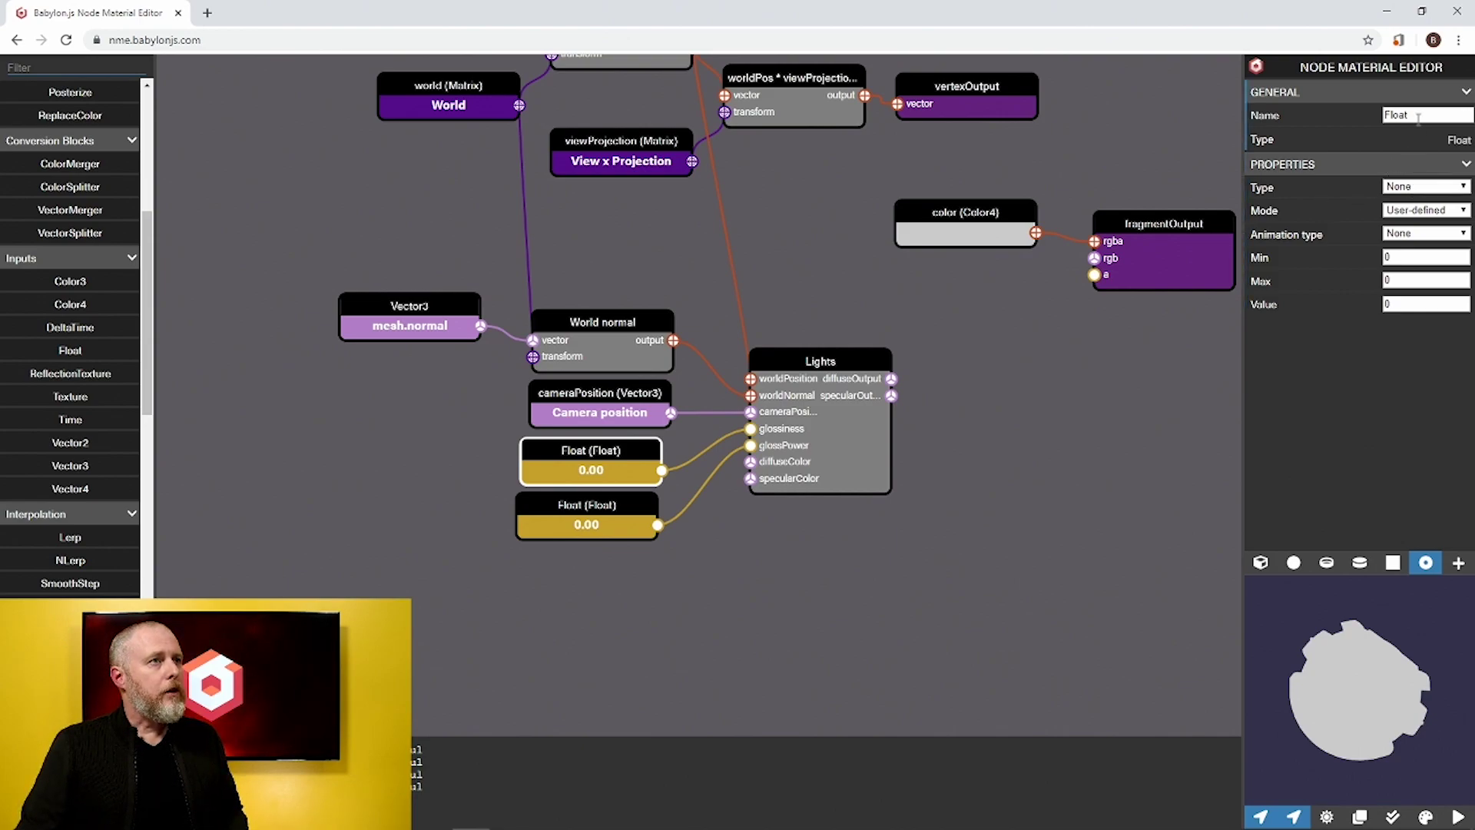
Step: Rename the first Float to glossiness and set its Max to 1
{"action": "left_click", "coordinate": [1419, 113]}
{"action": "left_click_drag", "start_coordinate": [1418, 114], "coordinate": [1379, 115]}
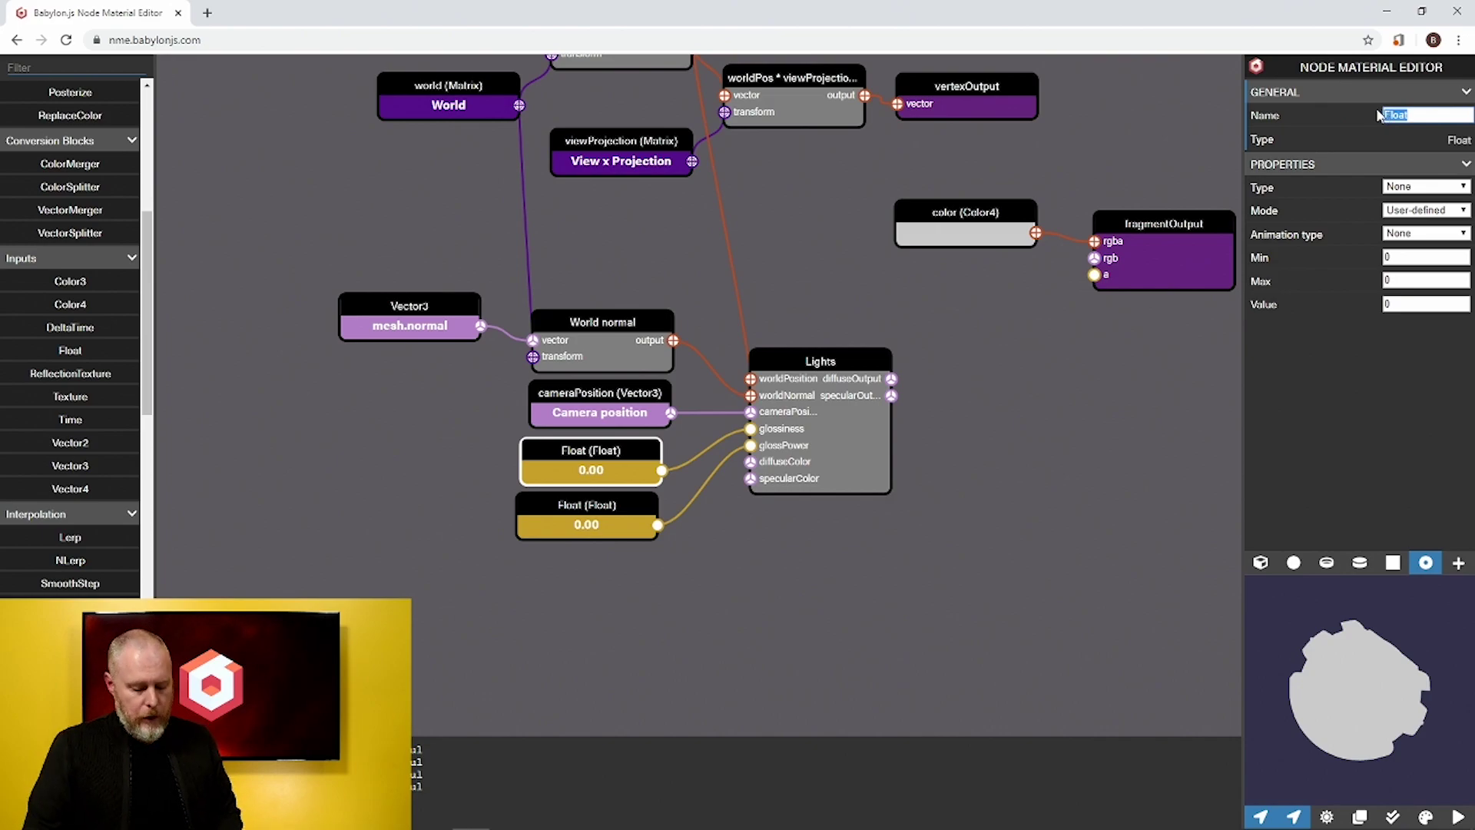
{"action": "type", "text": "glossiness"}
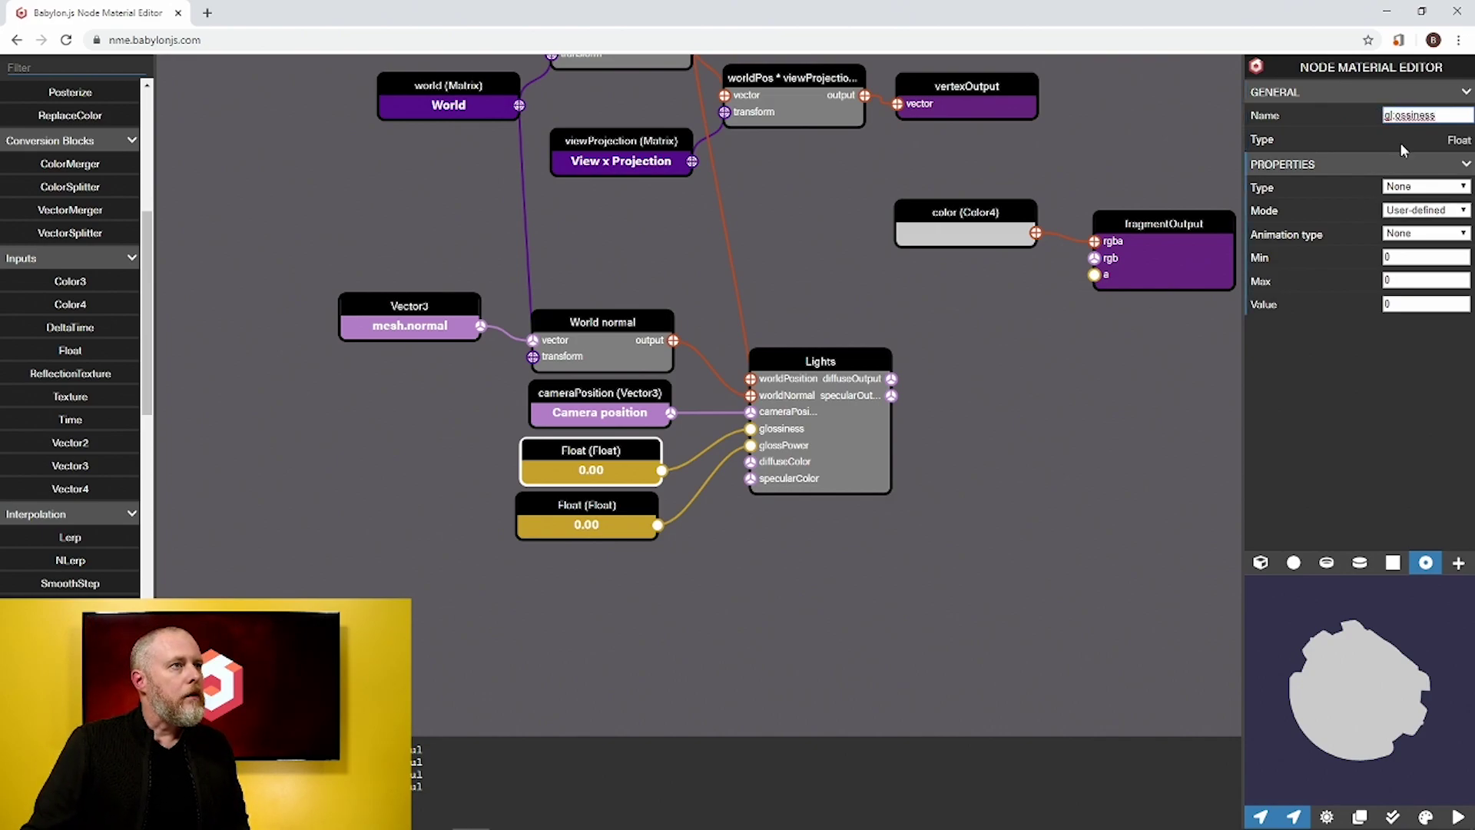
{"action": "left_click", "coordinate": [1405, 115]}
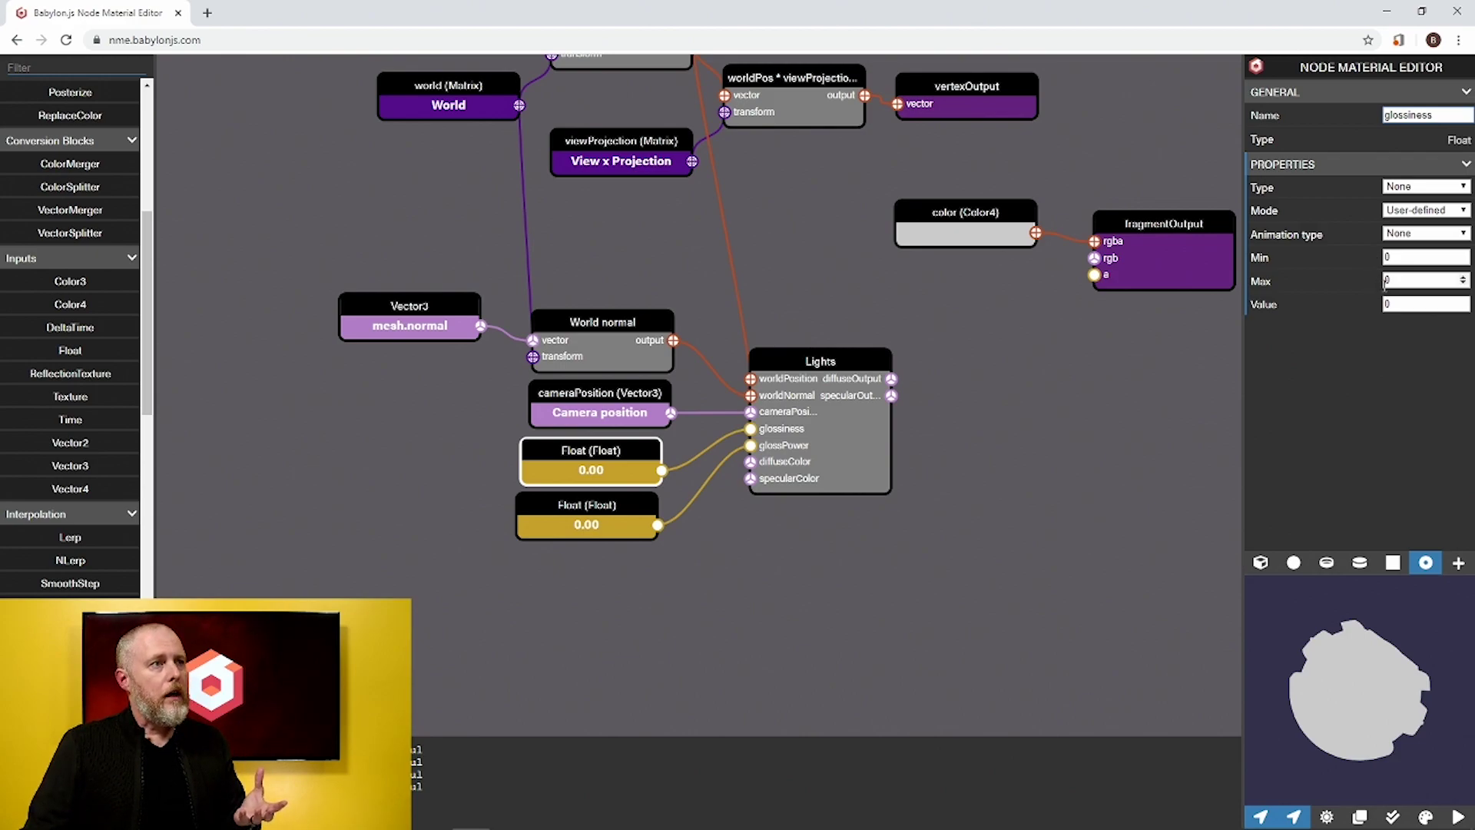
{"action": "left_click", "coordinate": [1387, 281]}
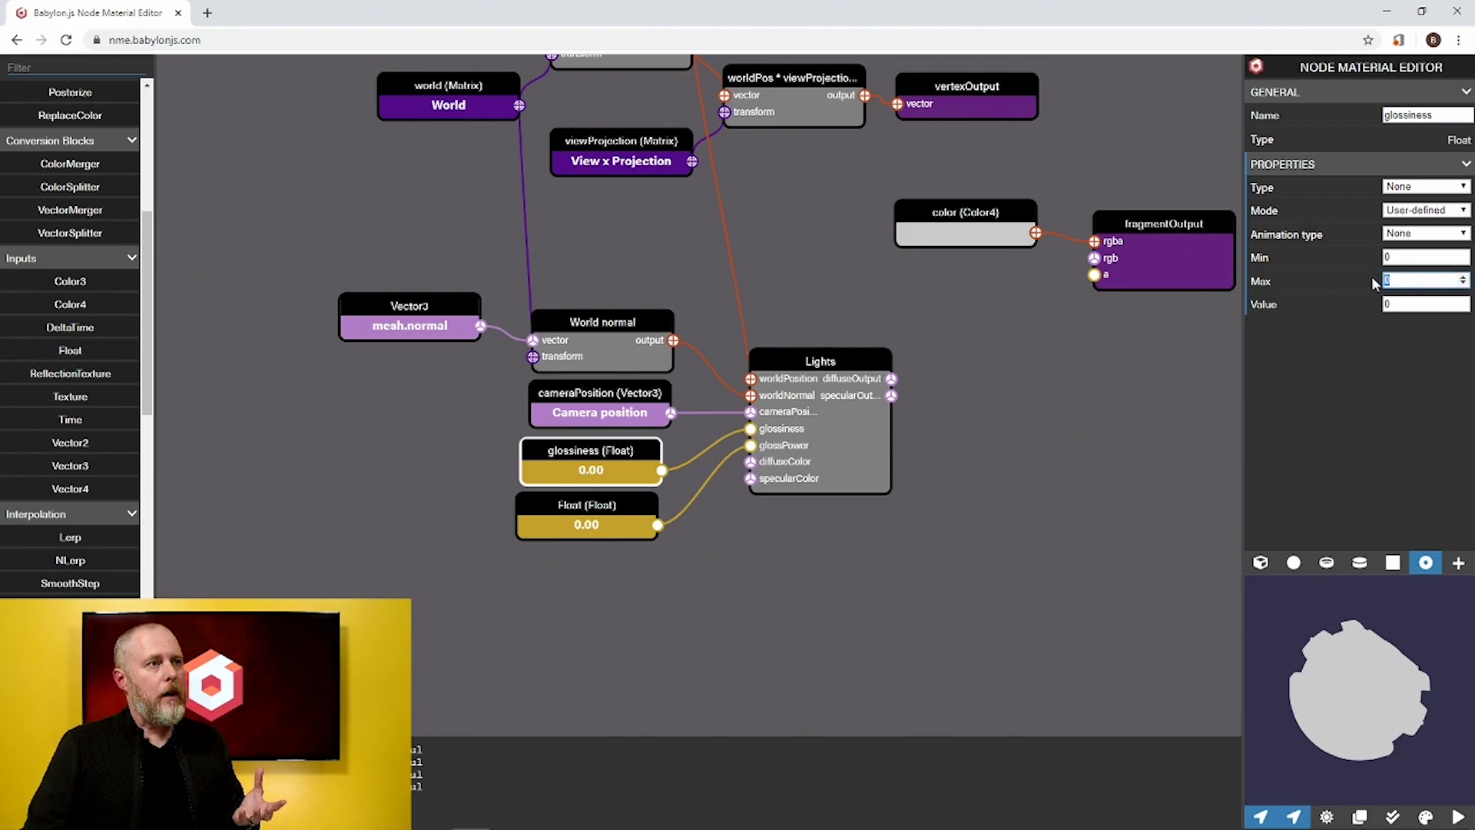
{"action": "type", "text": "1"}
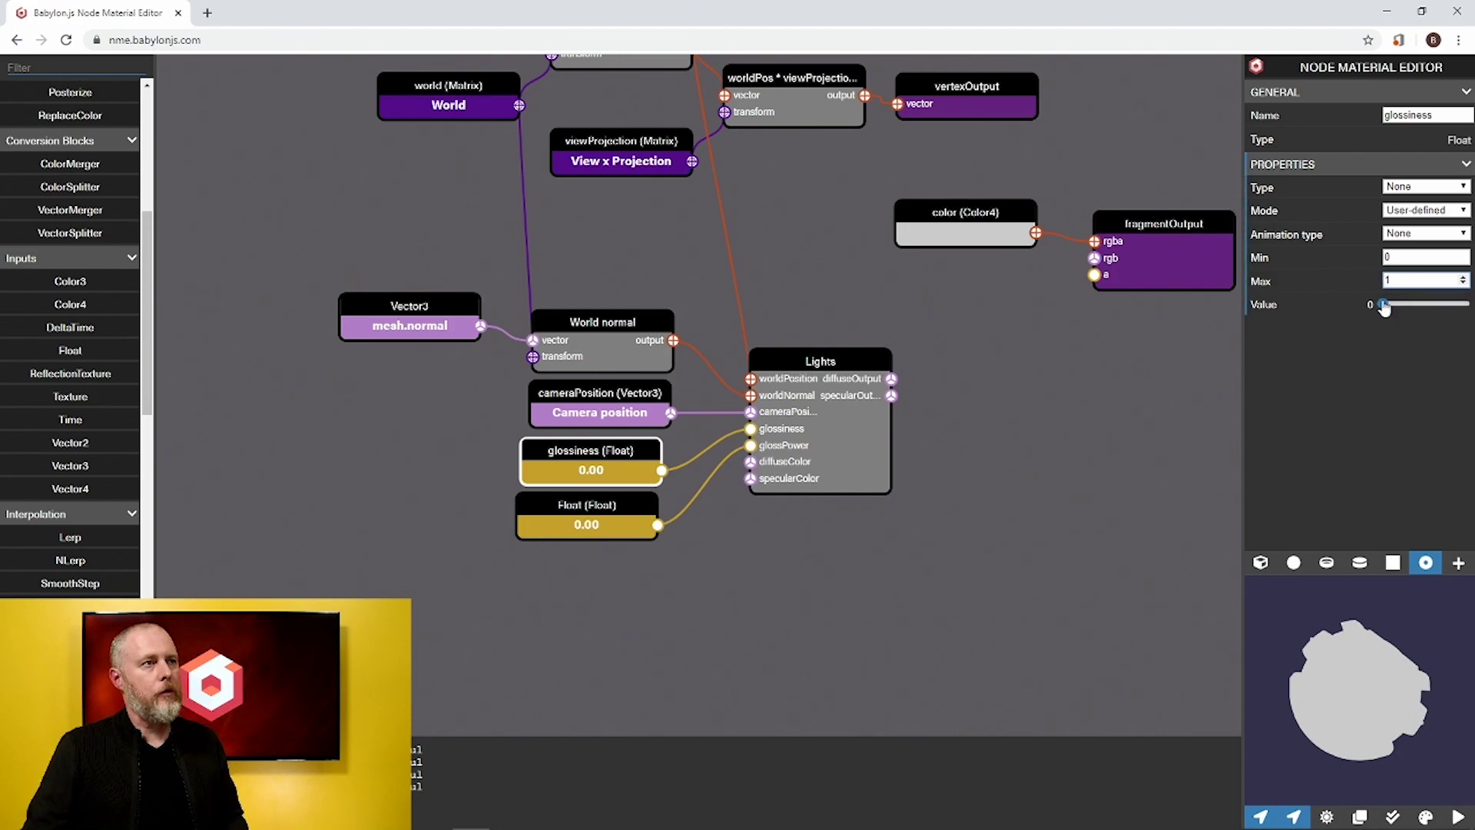
{"action": "mouse_move", "coordinate": [1382, 305]}
{"action": "left_mouse_down"}
{"action": "mouse_move", "coordinate": [1448, 307]}
{"action": "mouse_move", "coordinate": [1375, 306]}
{"action": "left_mouse_up"}
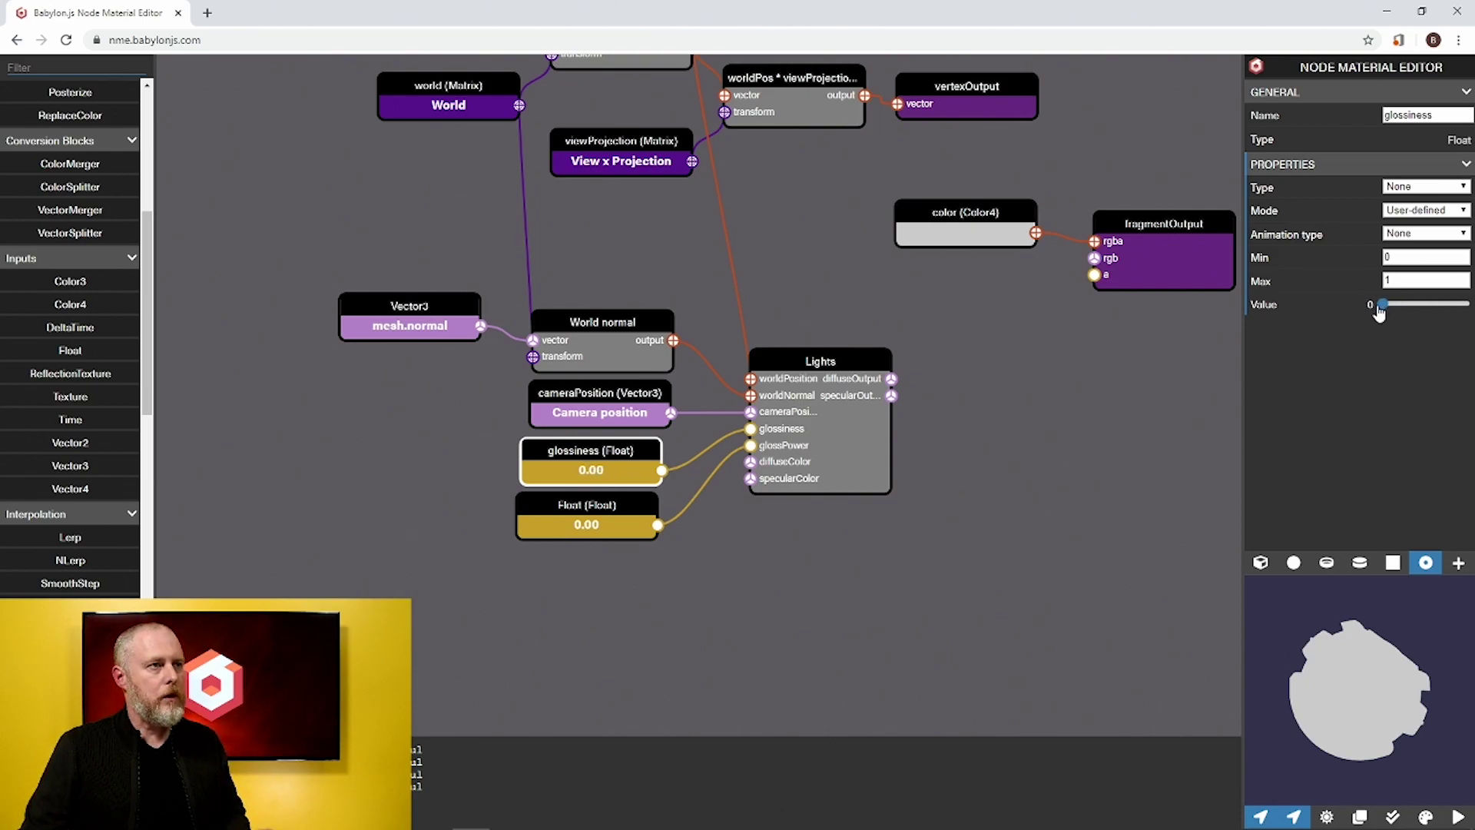
Step: Rename the second Float to glossPower and set its value to 512
{"action": "left_click", "coordinate": [619, 504]}
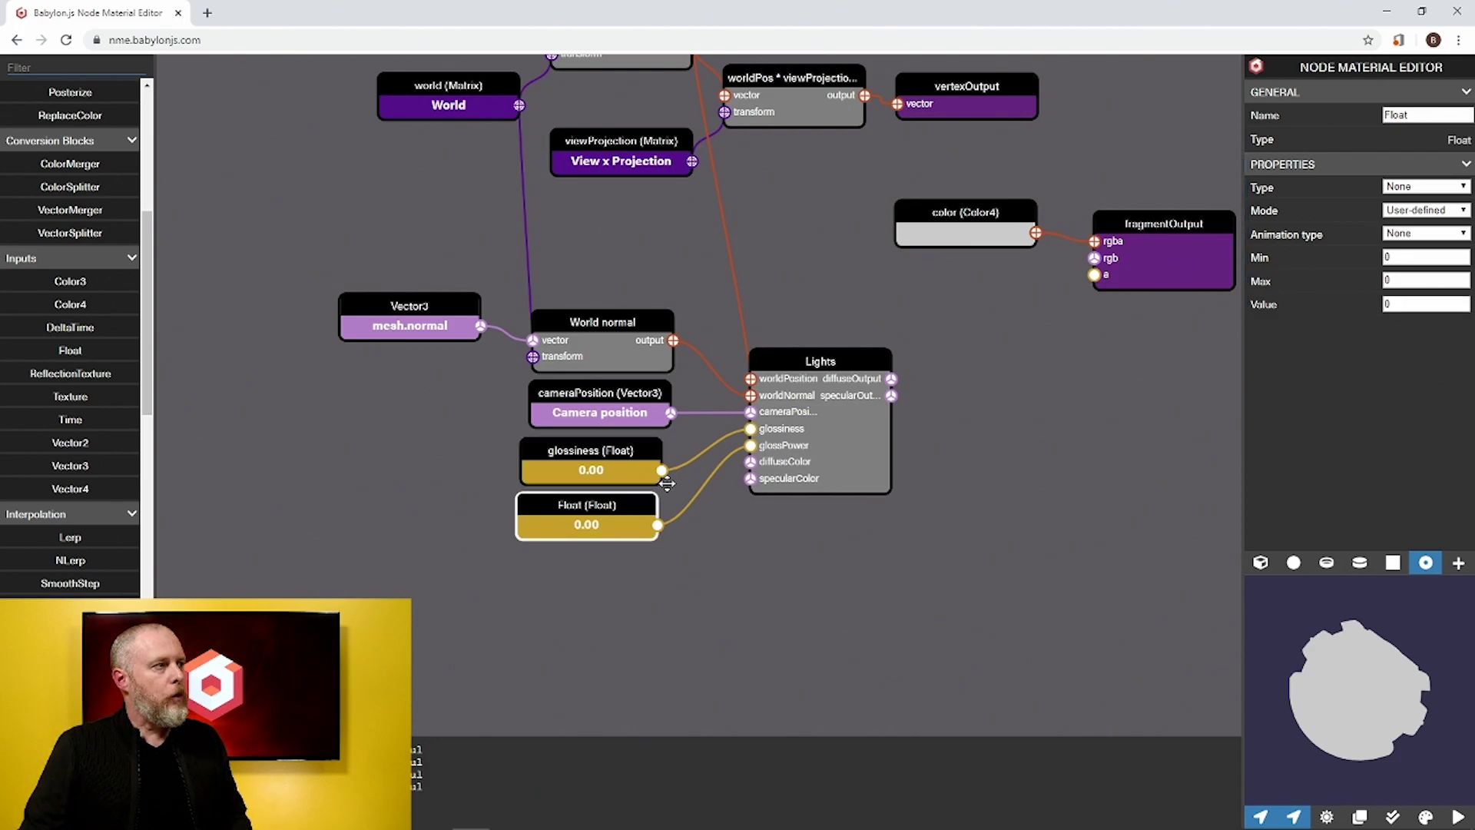
{"action": "left_click", "coordinate": [1419, 114]}
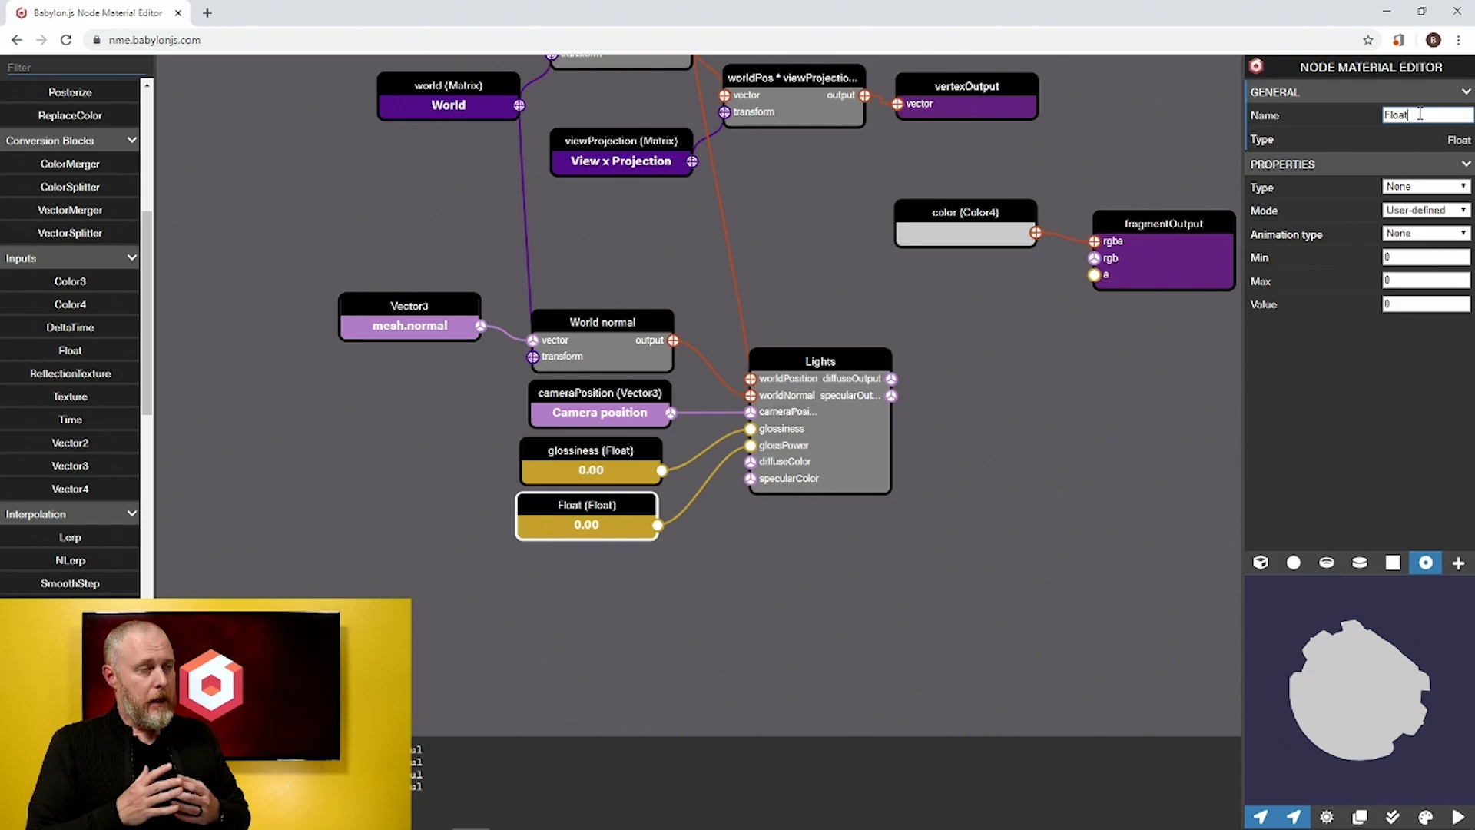
{"action": "key", "text": "BackSpace"}
{"action": "key", "text": "BackSpace"}
{"action": "key", "text": "BackSpace"}
{"action": "key", "text": "BackSpace"}
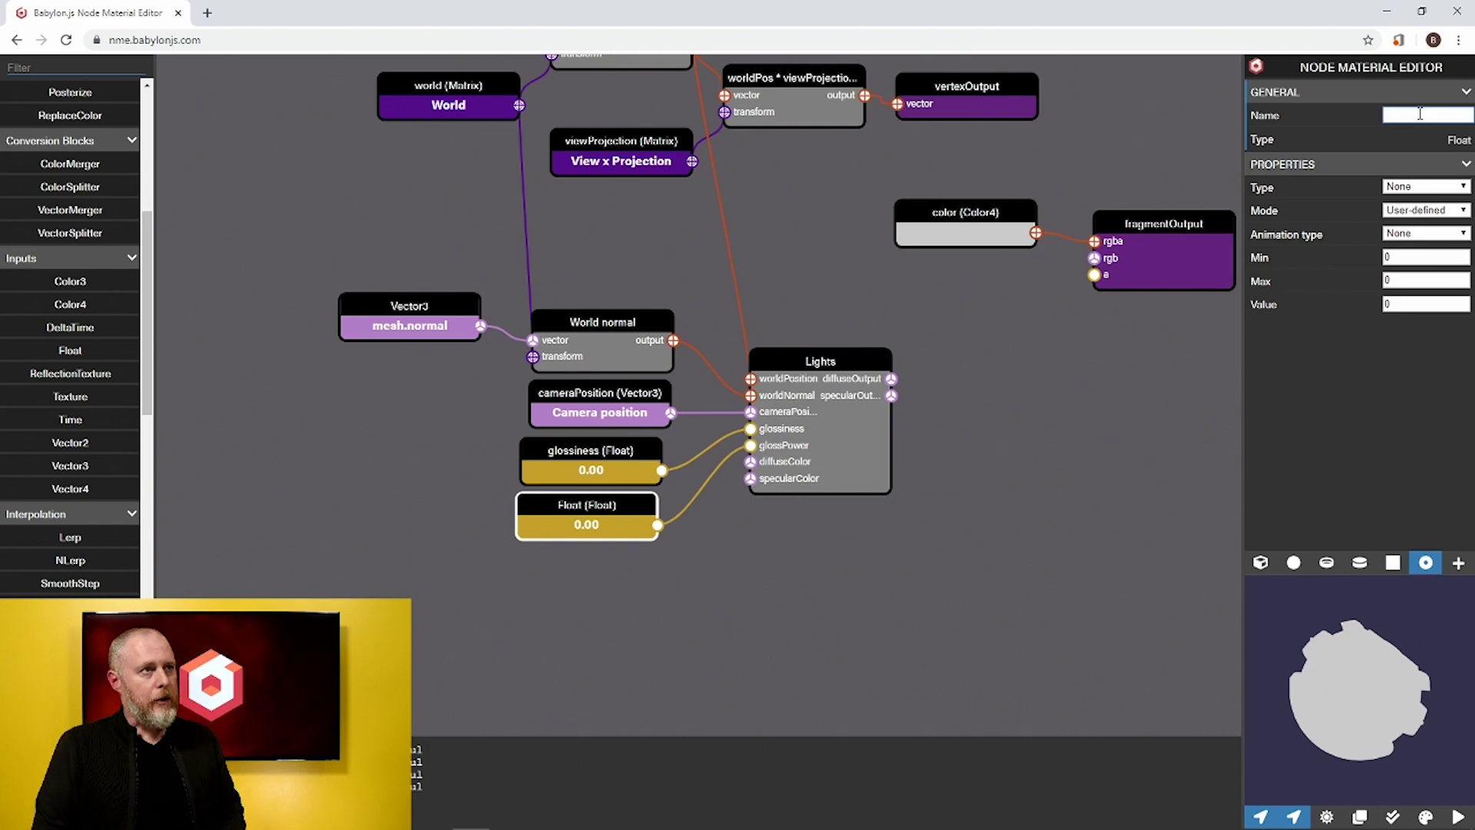
{"action": "type", "text": "glossPower"}
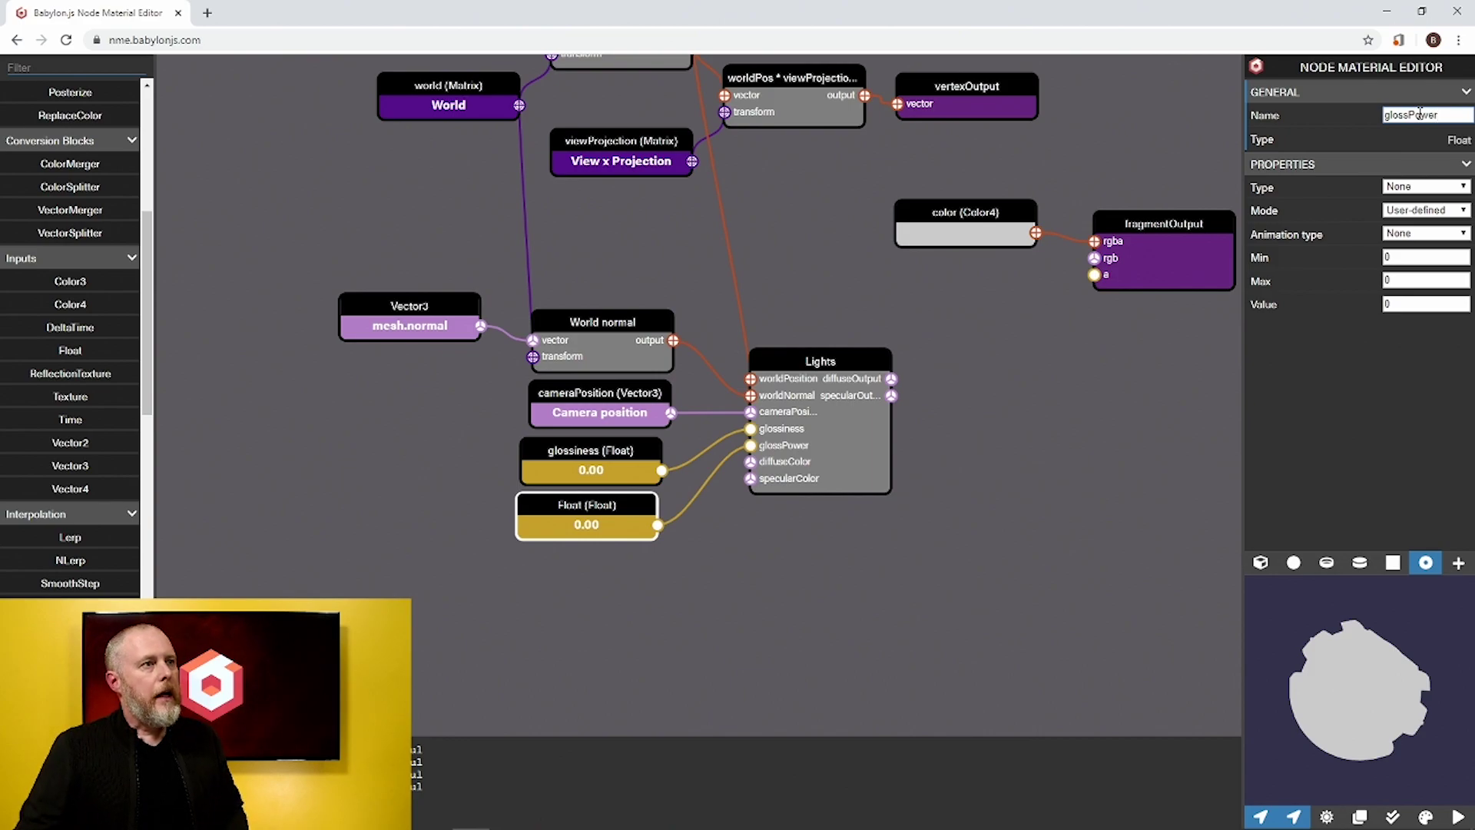
{"action": "key", "text": "Return"}
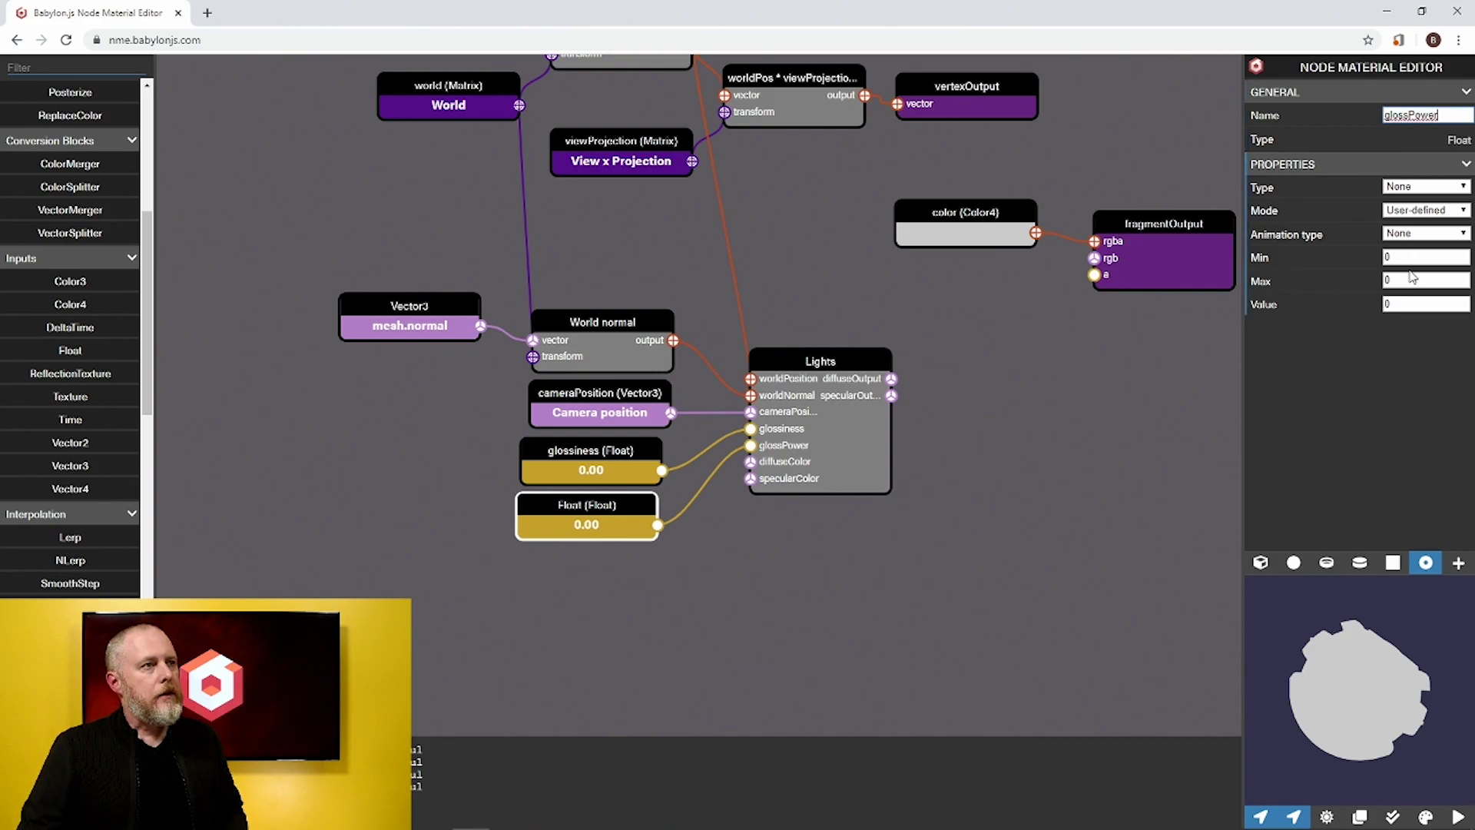
{"action": "left_click", "coordinate": [1389, 303]}
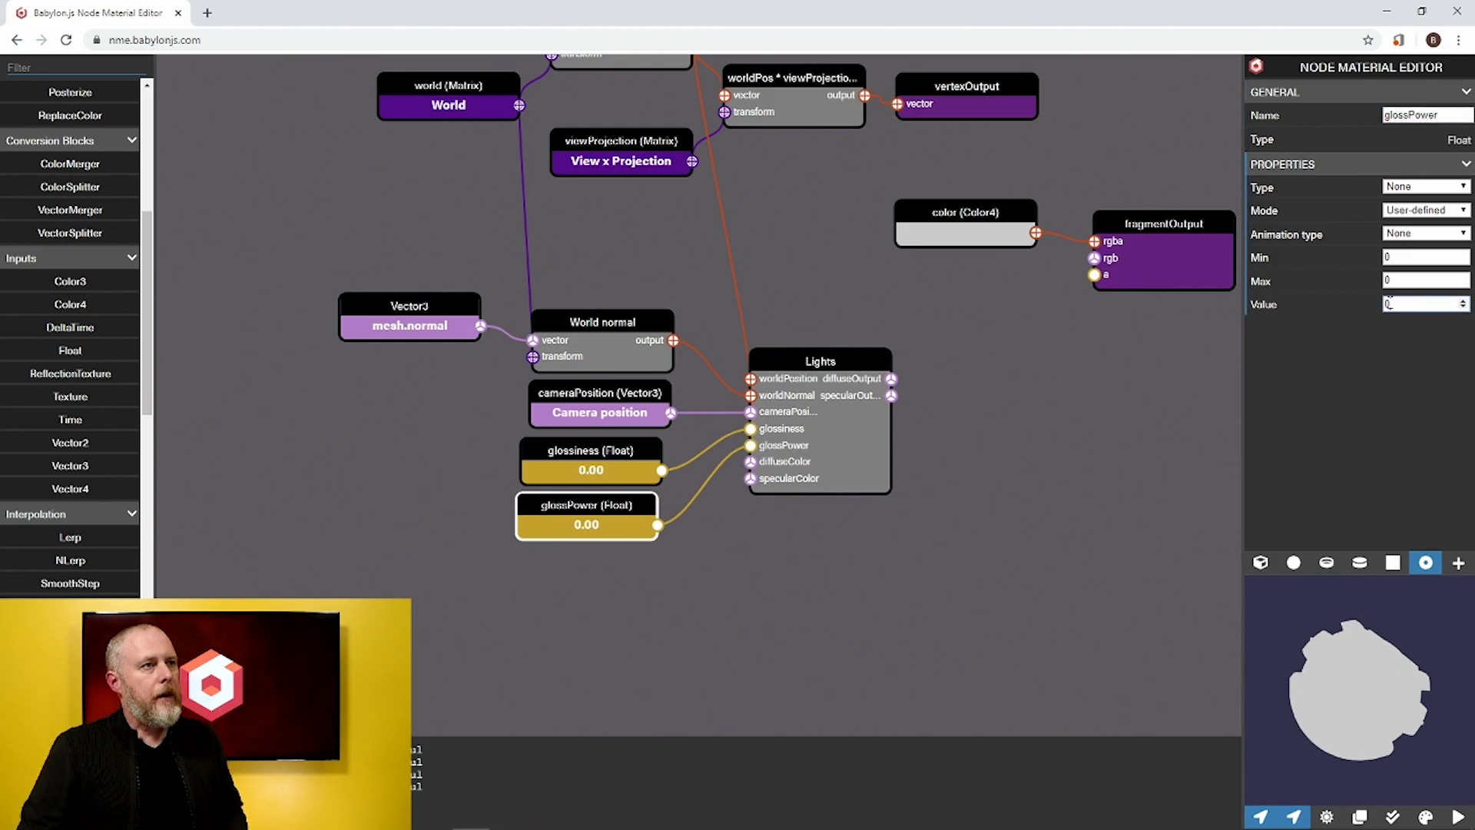
{"action": "type", "text": "512"}
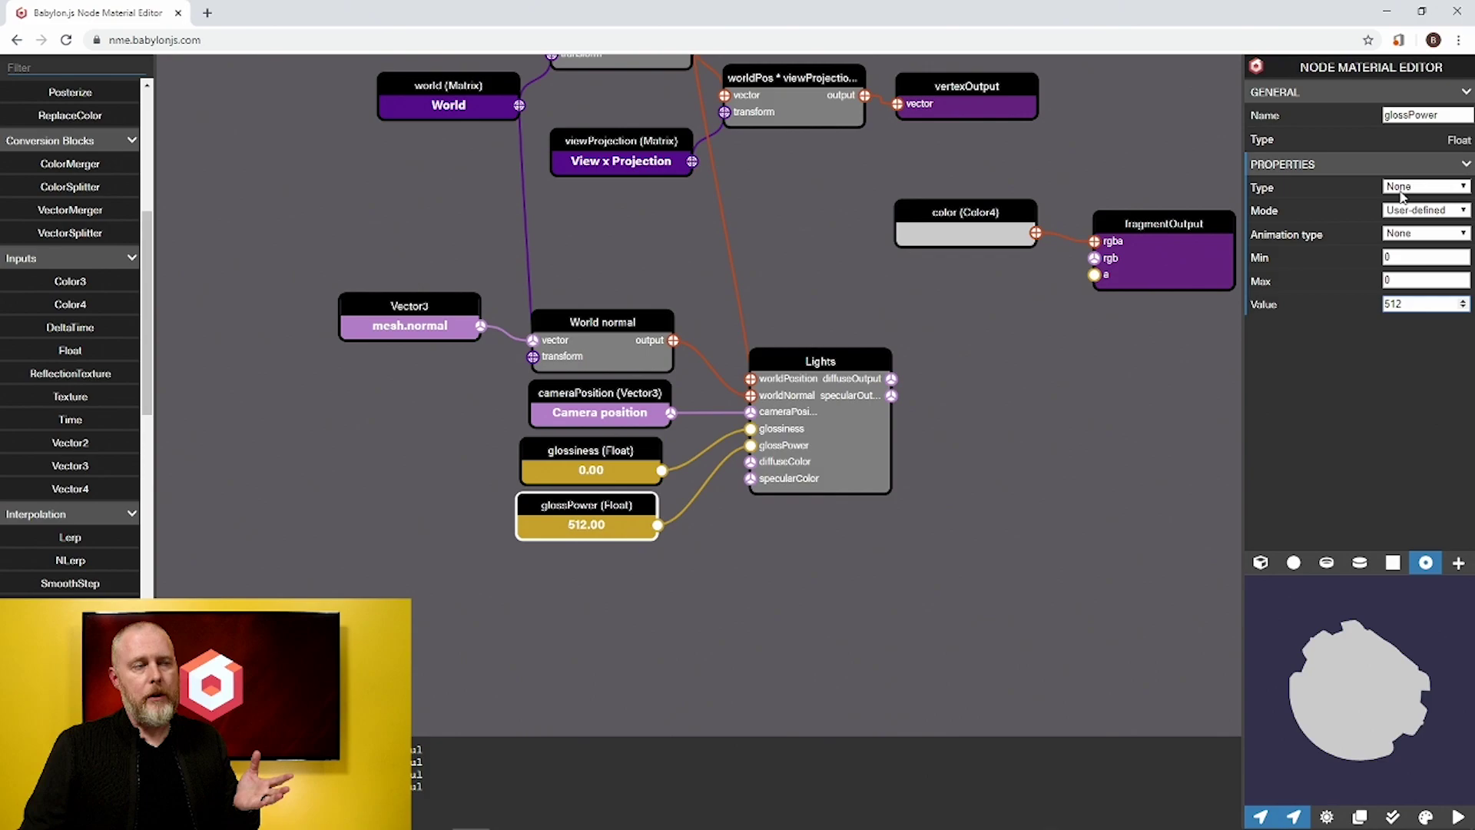
Step: Set glossPower's Type to Constant, then deselect the node
{"action": "left_click", "coordinate": [1401, 194]}
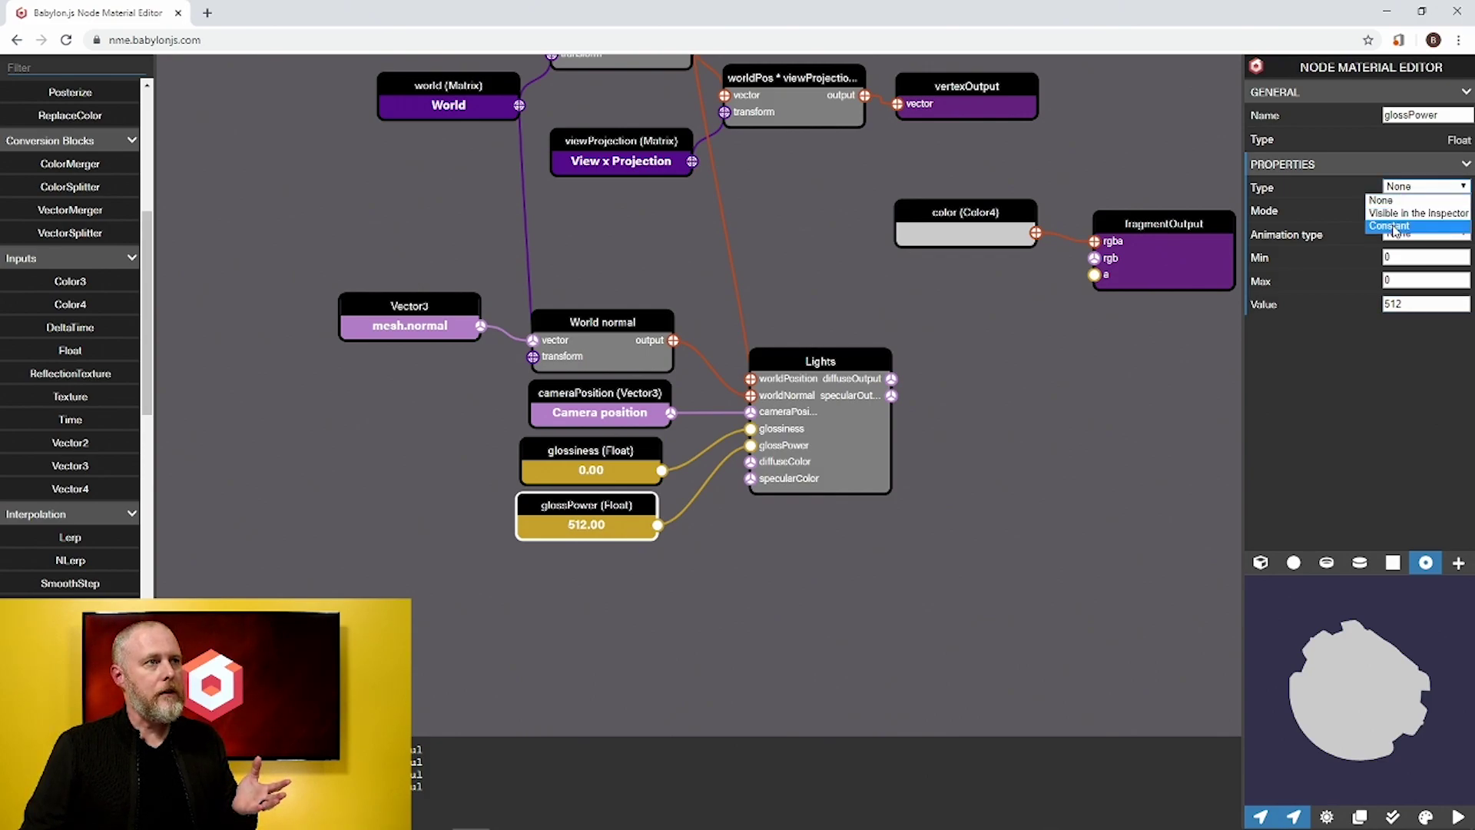
{"action": "left_click", "coordinate": [1393, 227]}
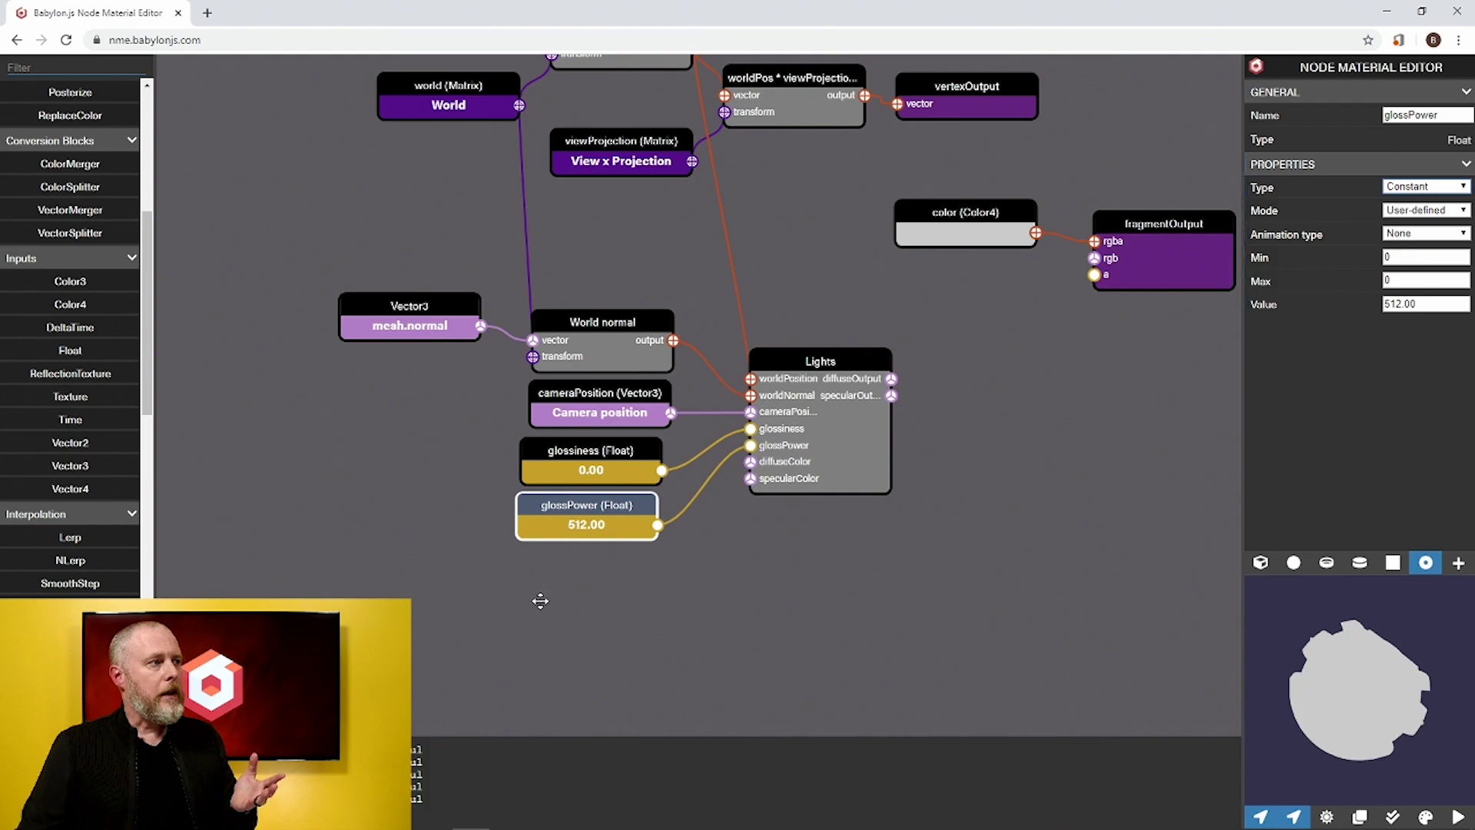
{"action": "left_click", "coordinate": [701, 599]}
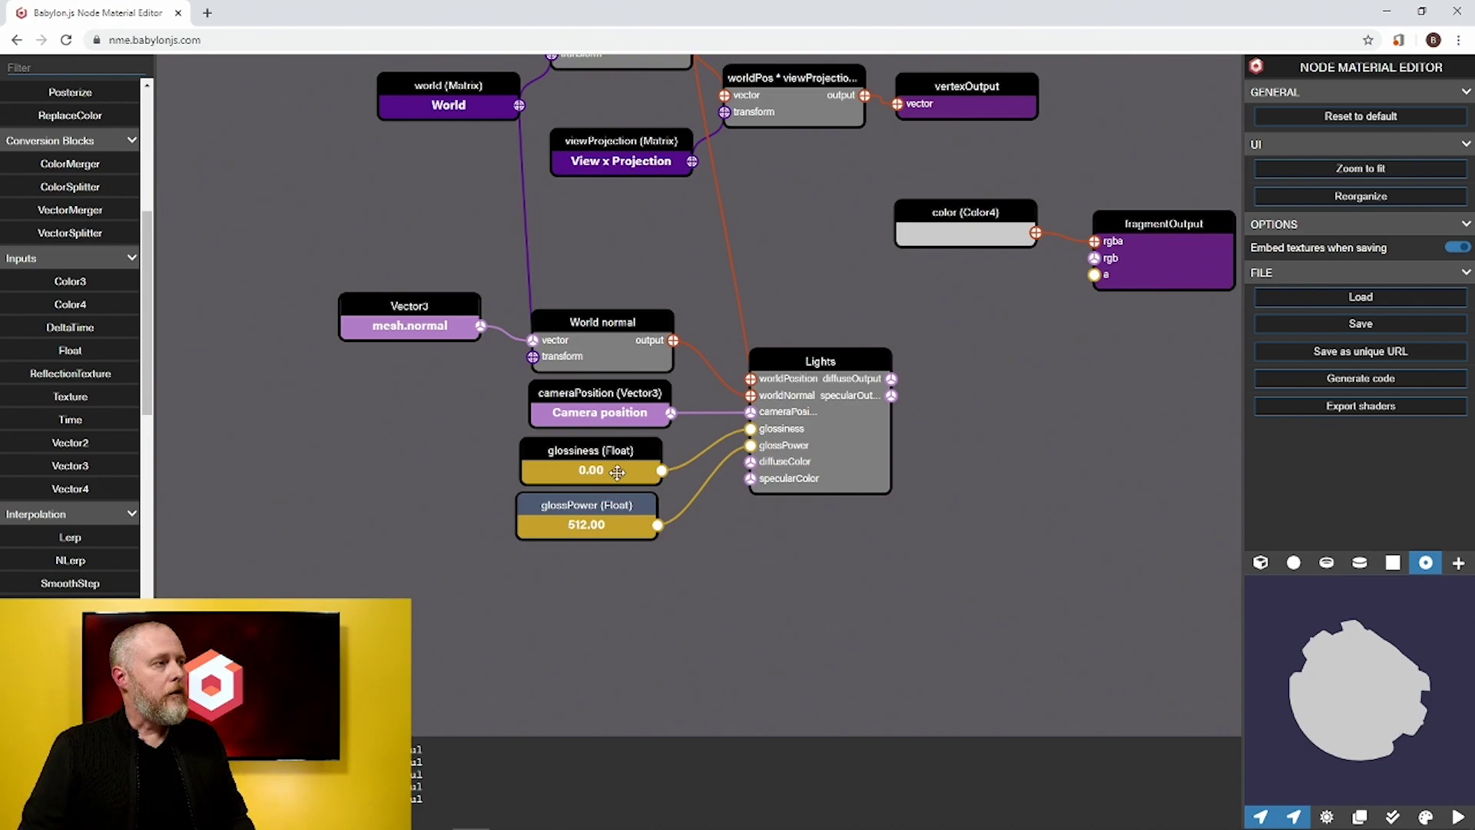
Step: Set the glossiness Float input's Type to Visible in the Inspector
{"action": "left_click", "coordinate": [619, 449]}
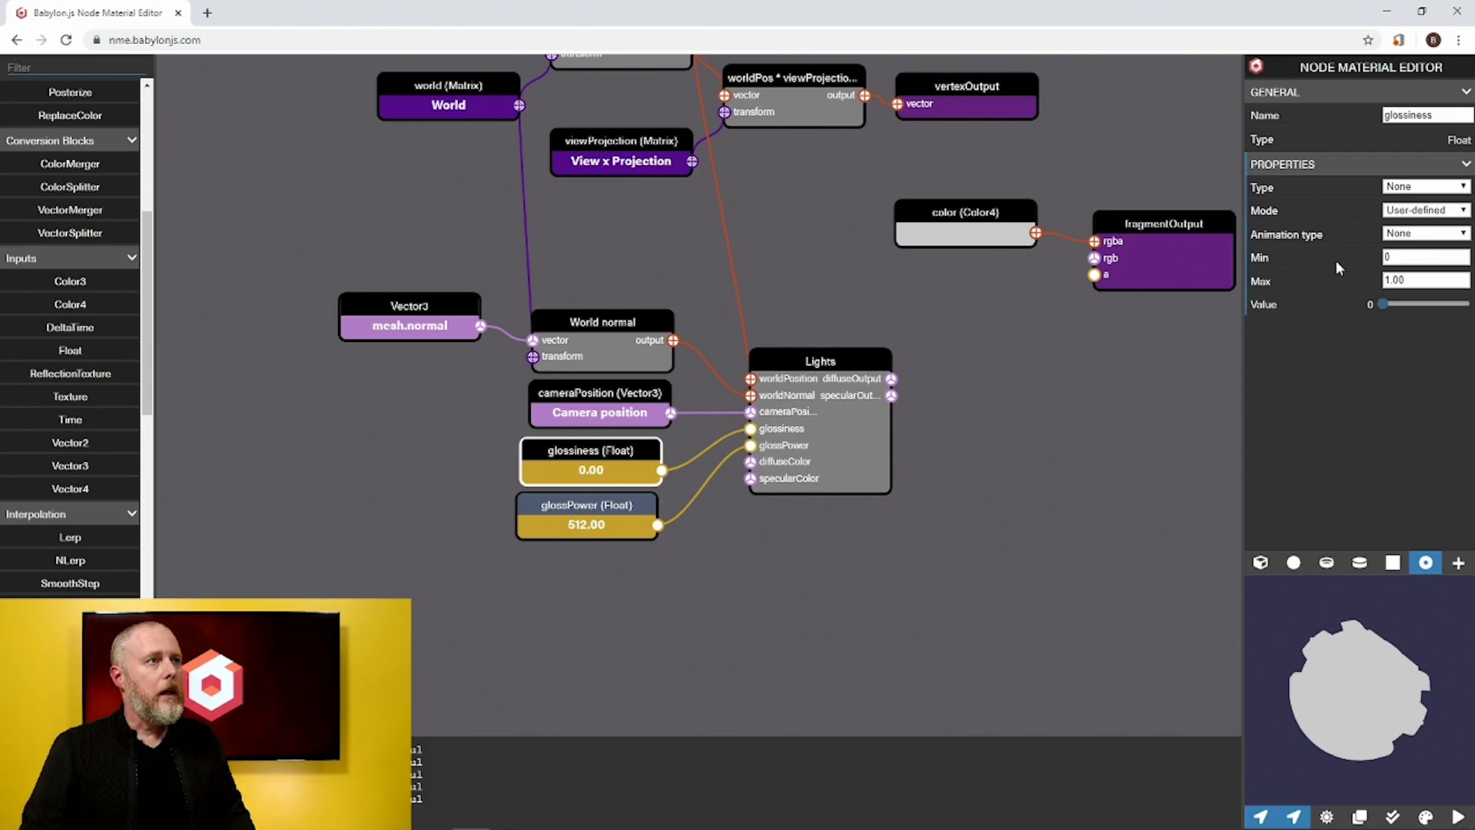
{"action": "left_click", "coordinate": [1399, 190]}
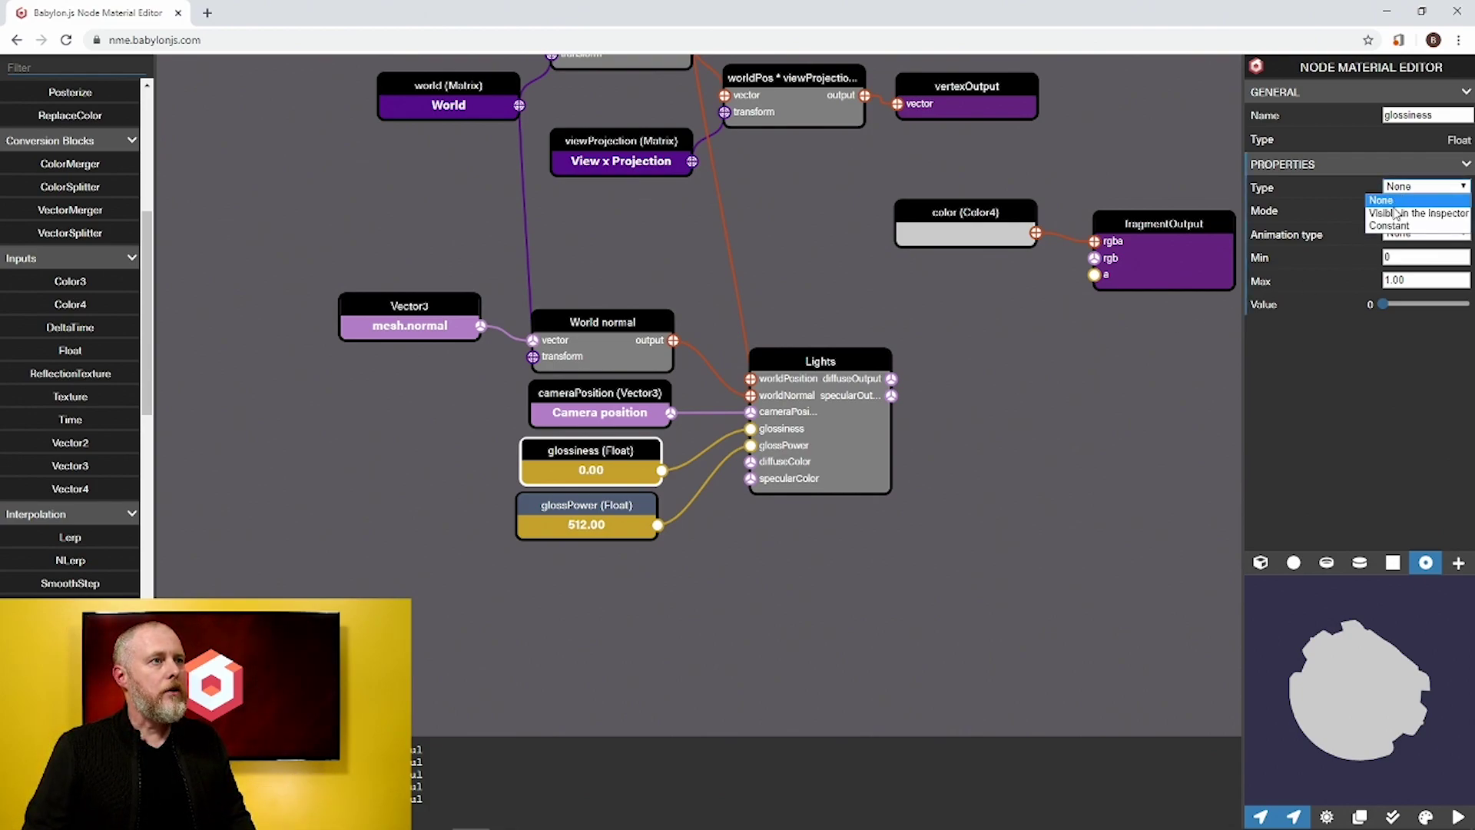
{"action": "left_click", "coordinate": [1397, 213]}
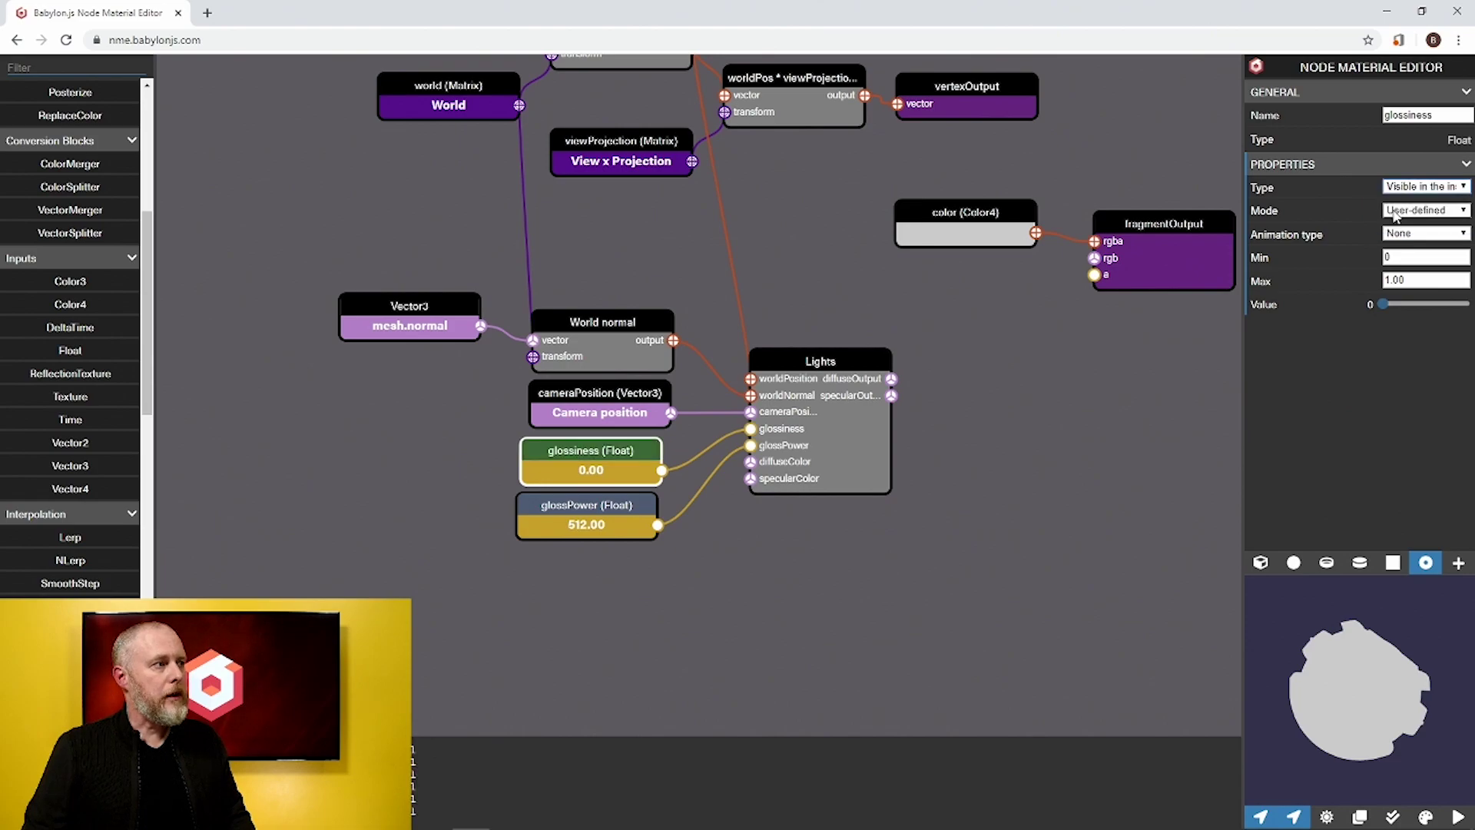
{"action": "left_click", "coordinate": [698, 578]}
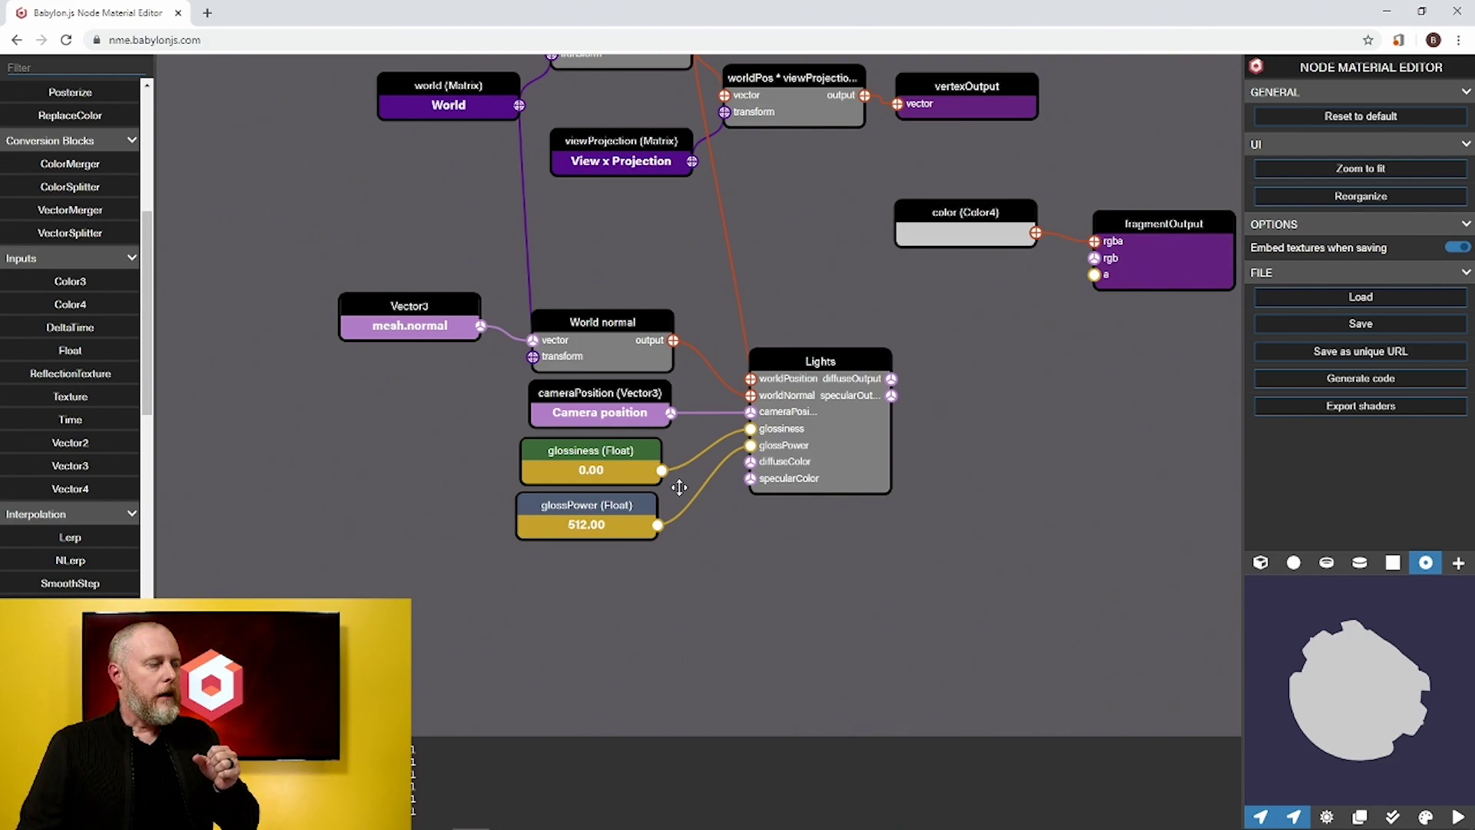
Step: Create two Color3 inputs wired to the Lights diffuseColor and specularColor ports
{"action": "left_click", "coordinate": [722, 474]}
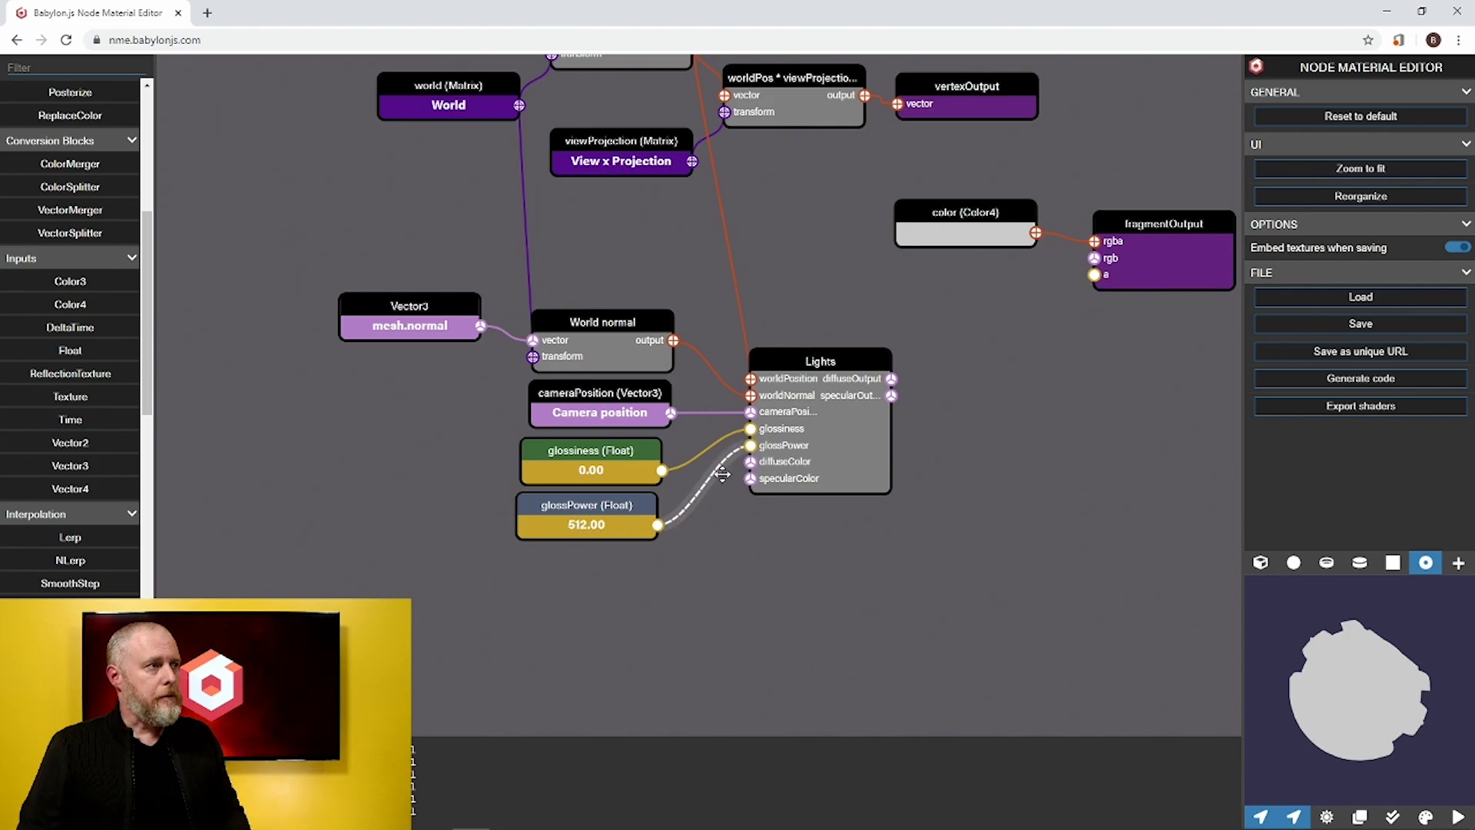
{"action": "left_click", "coordinate": [725, 470]}
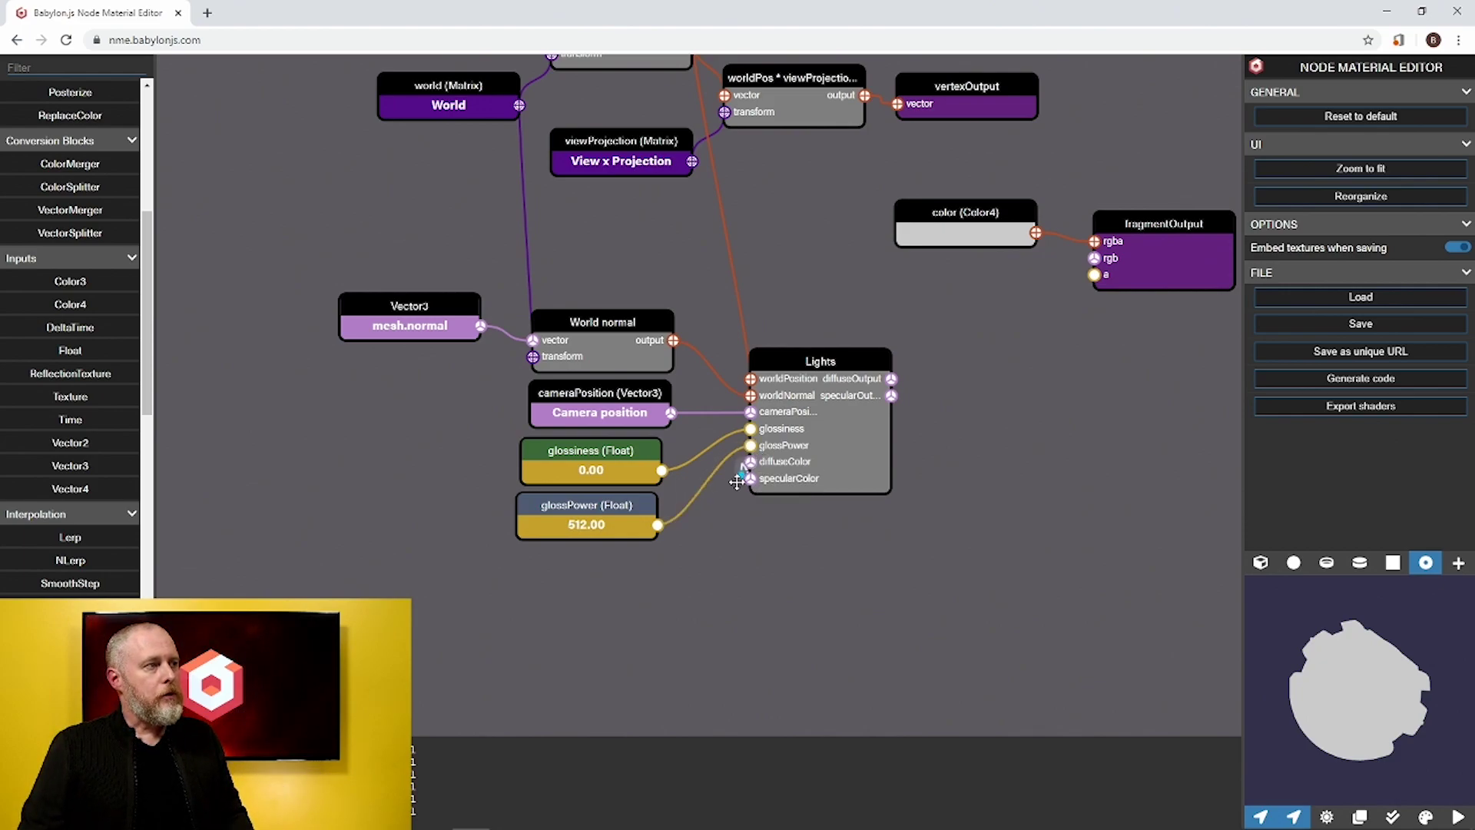
{"action": "left_click_drag", "start_coordinate": [736, 481], "coordinate": [604, 569]}
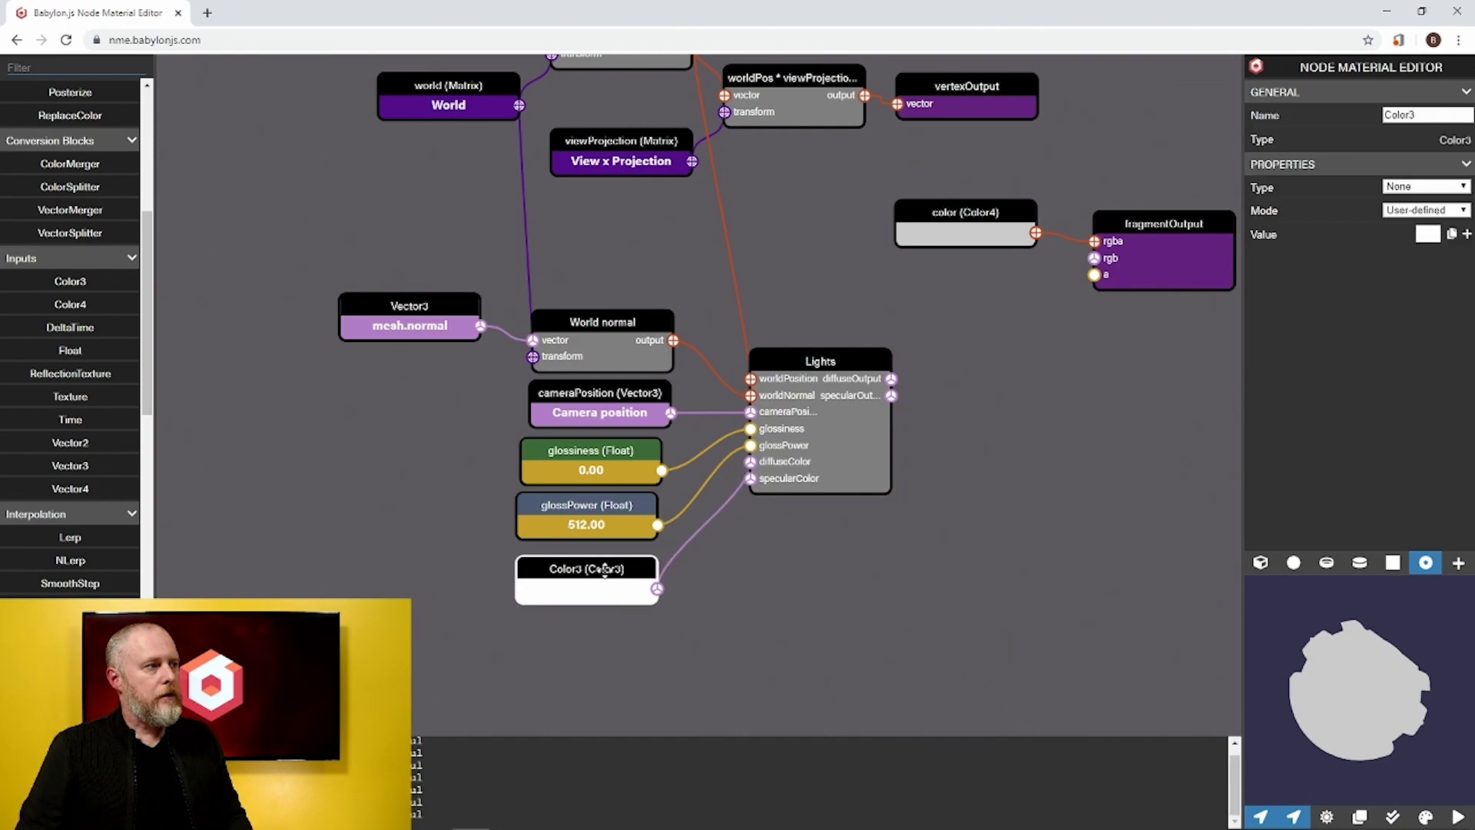
{"action": "left_click", "coordinate": [752, 480]}
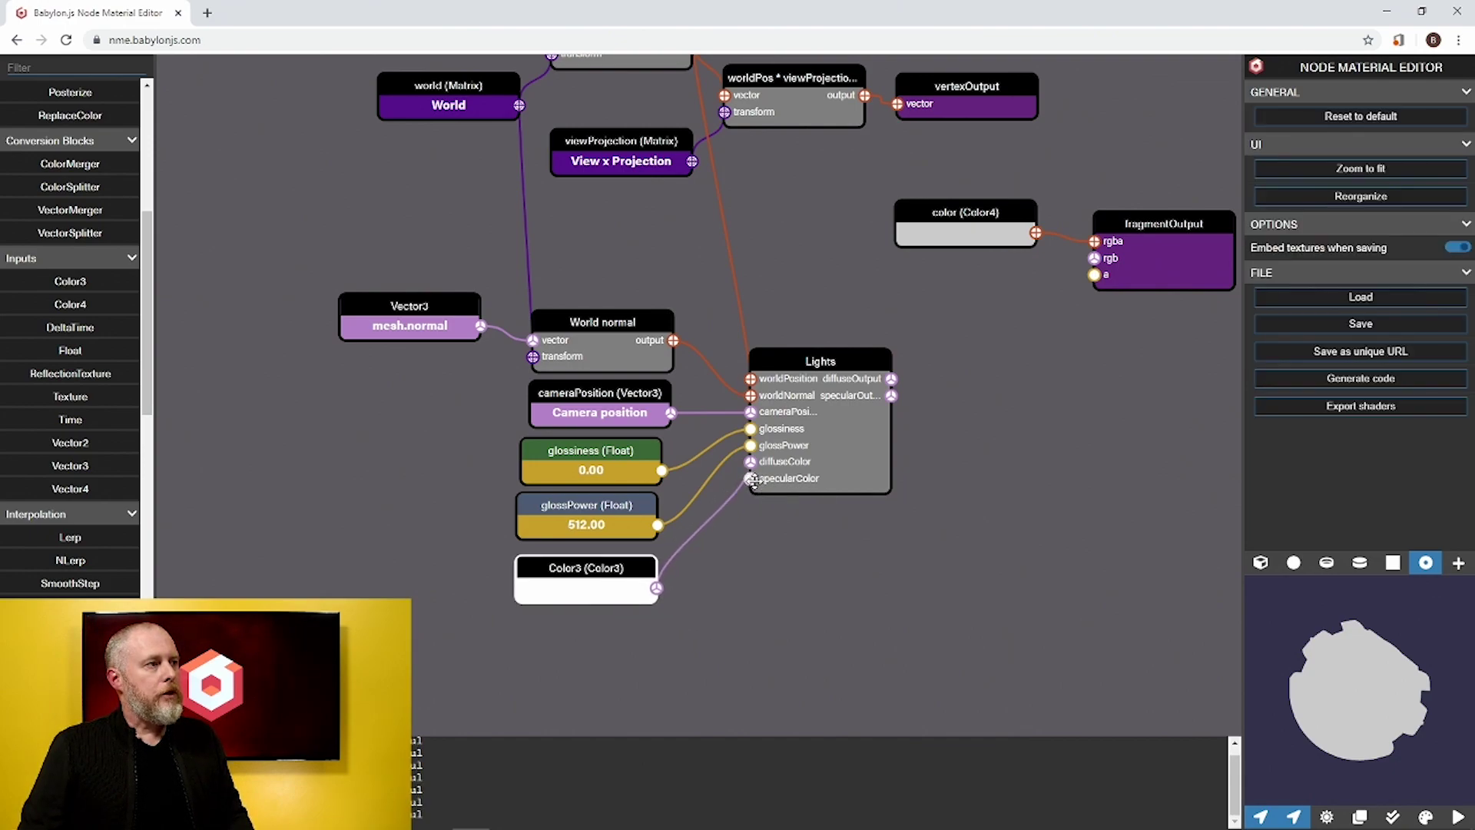
{"action": "left_click_drag", "start_coordinate": [753, 480], "coordinate": [582, 635]}
Step: Rename the first Color3 input to 'diffuse' and give it a greyish-blue colour
{"action": "left_click", "coordinate": [590, 580]}
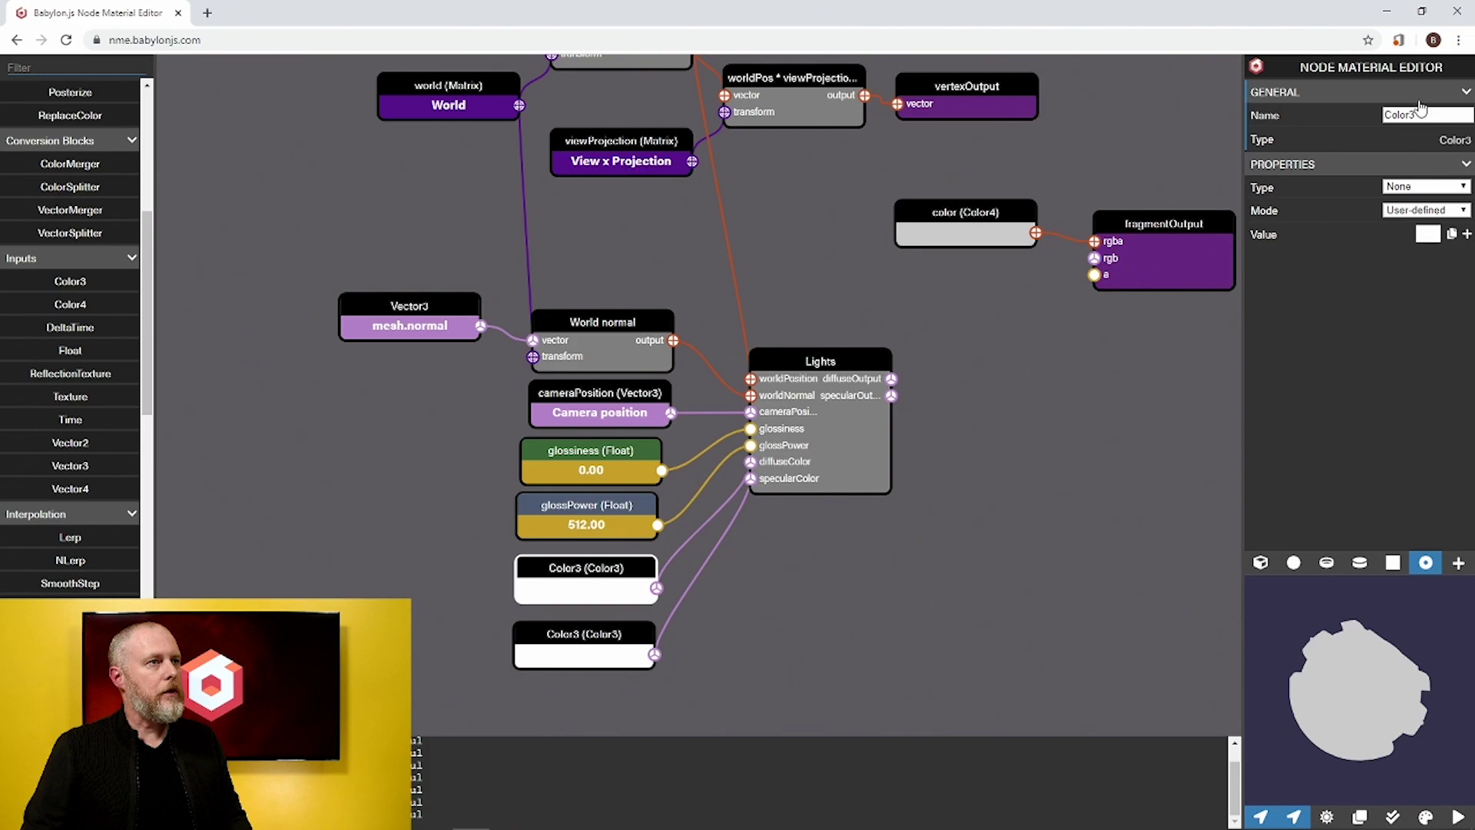
{"action": "left_click_drag", "start_coordinate": [1423, 114], "coordinate": [1383, 125]}
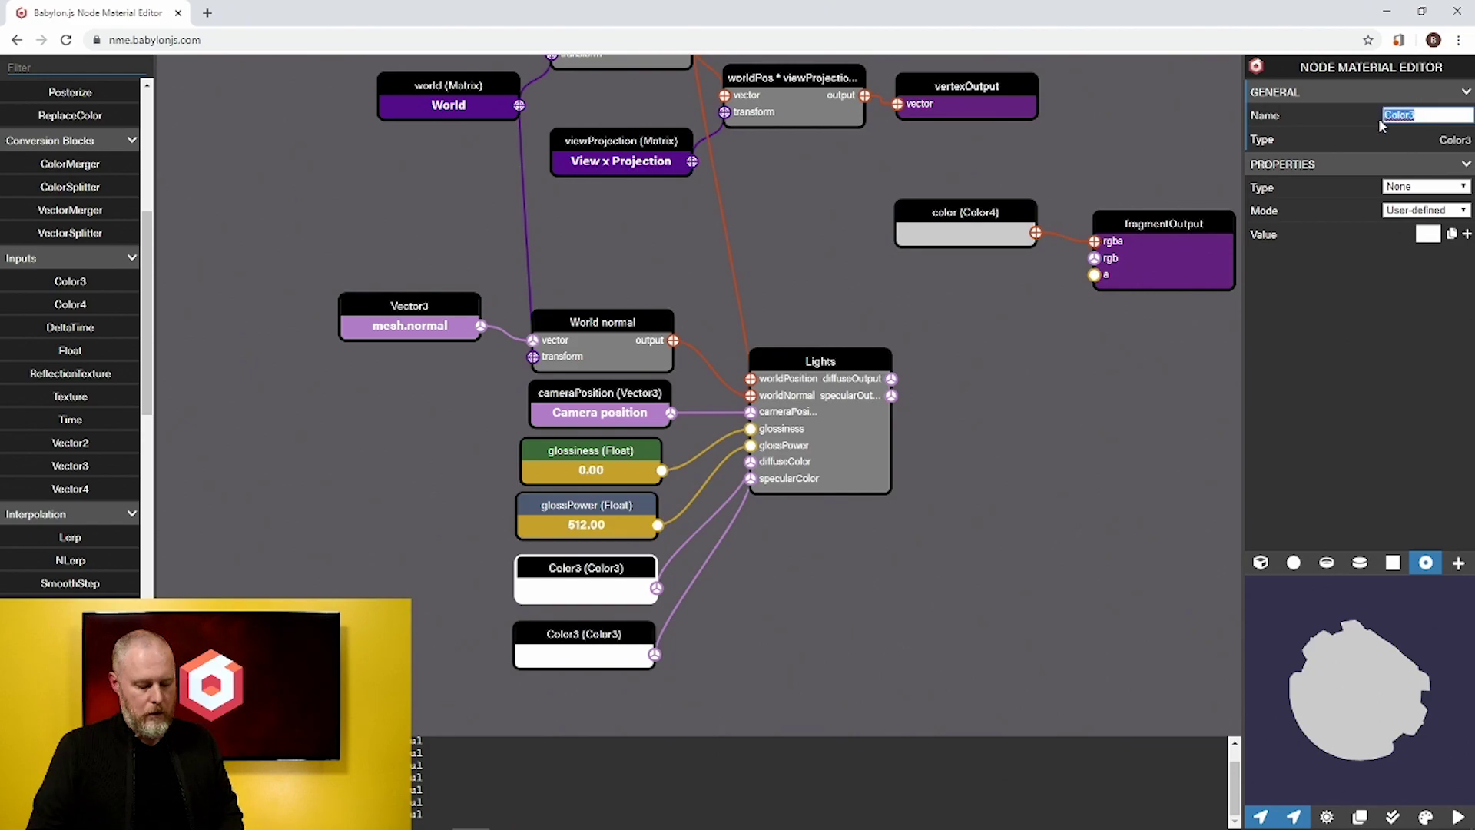
{"action": "type", "text": "diffuse"}
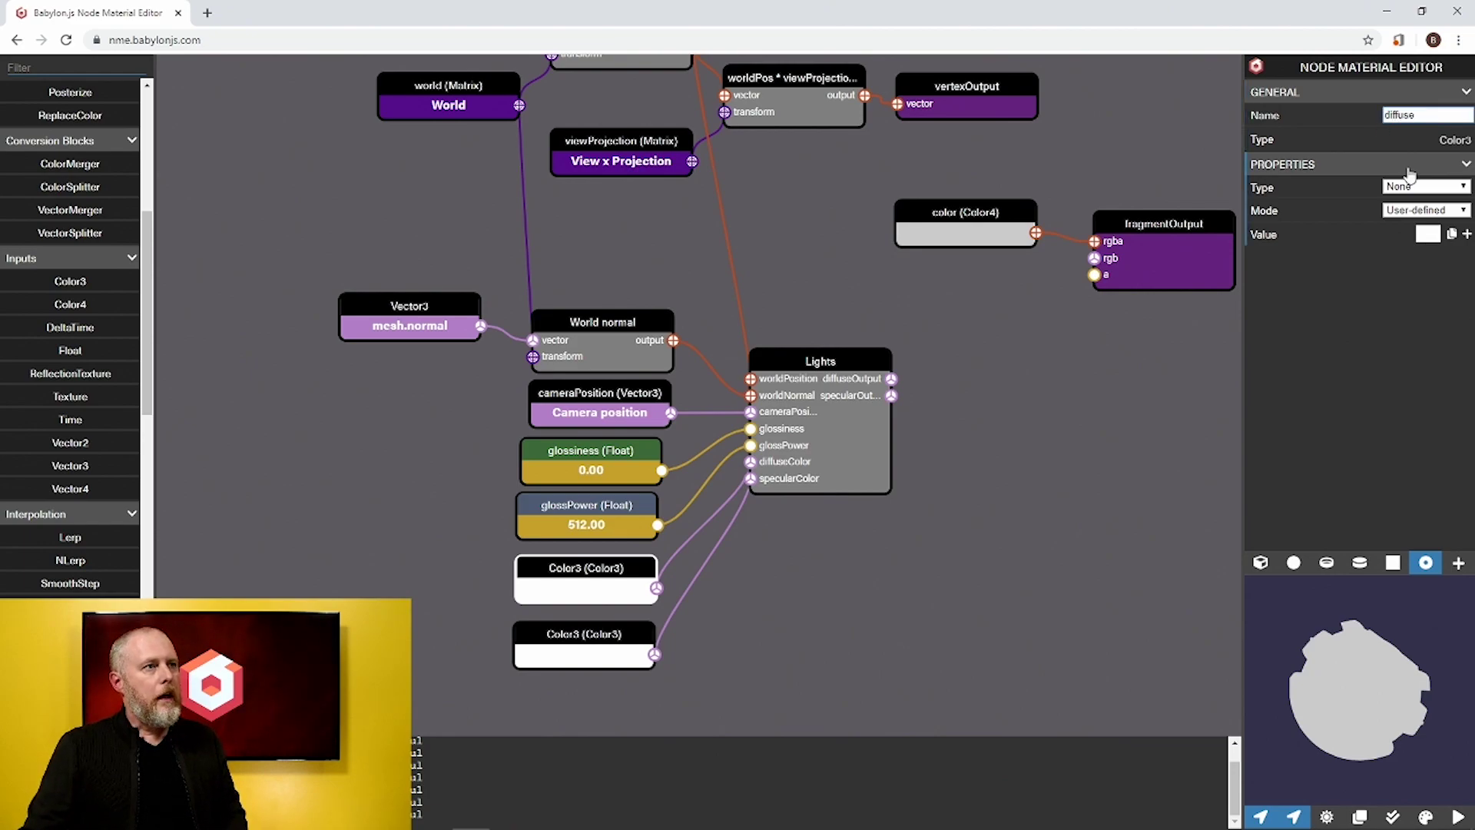
{"action": "left_click", "coordinate": [1427, 235]}
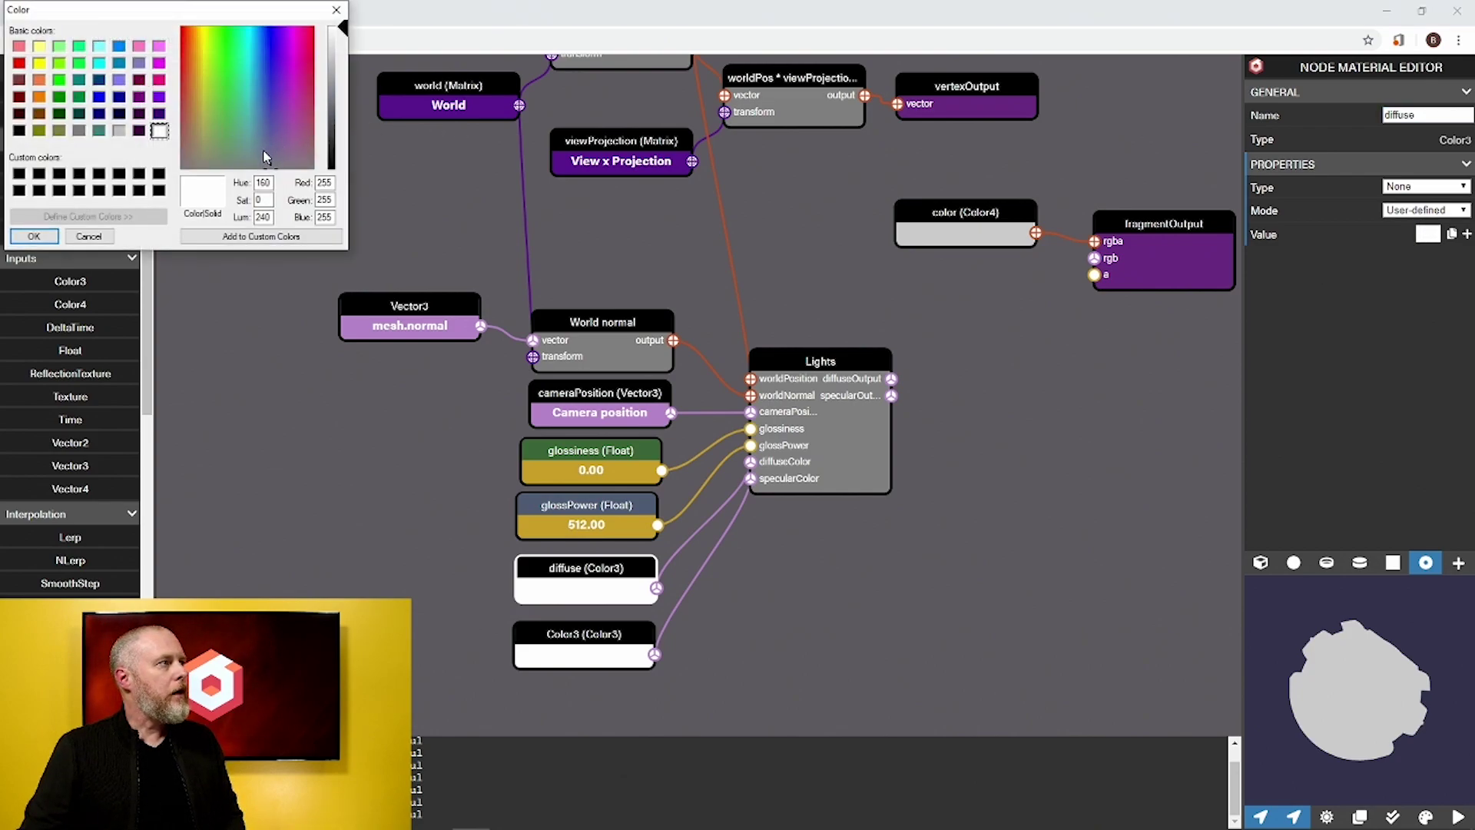
{"action": "left_click_drag", "start_coordinate": [272, 154], "coordinate": [268, 150]}
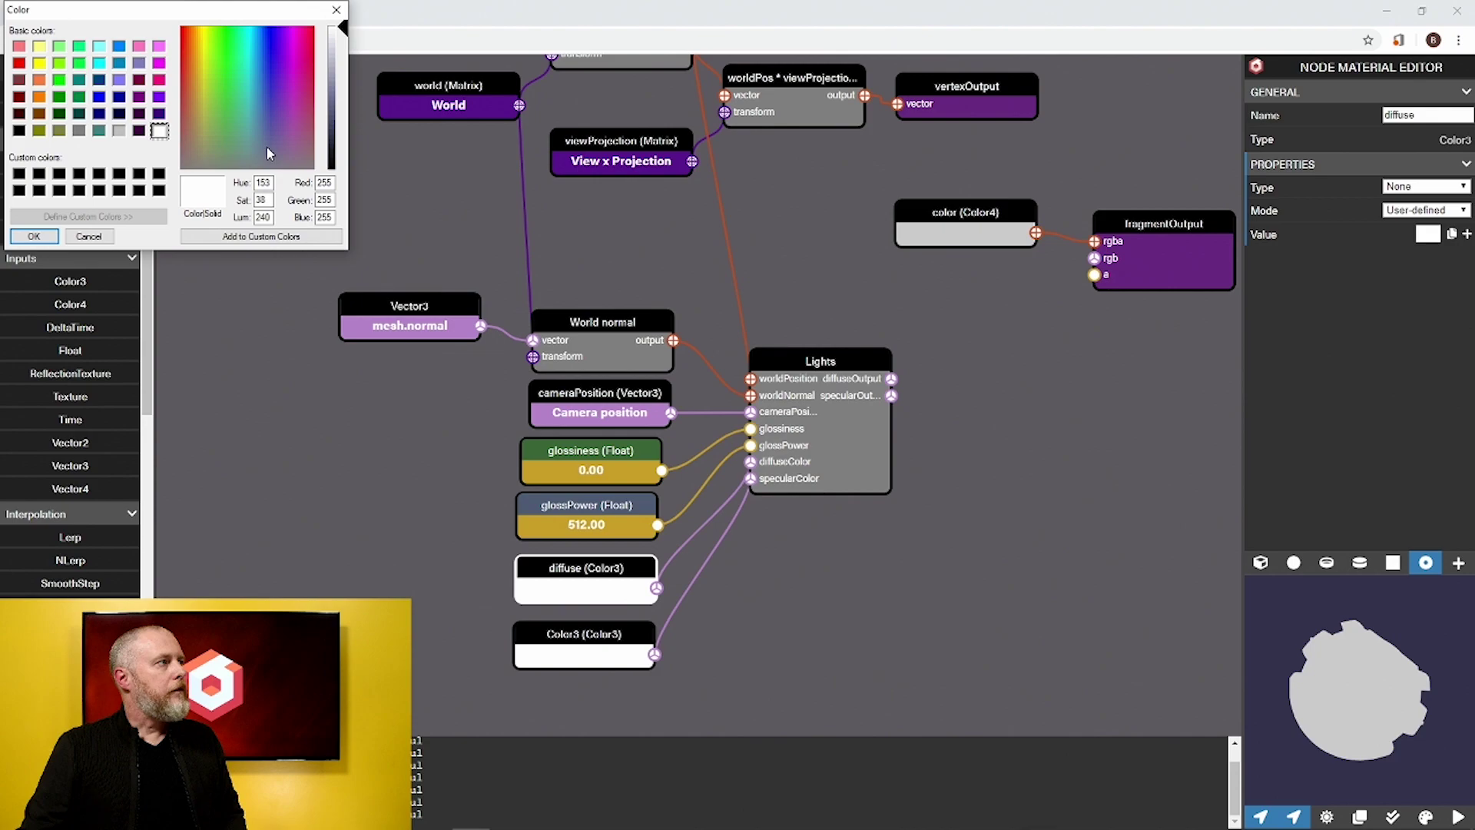
{"action": "mouse_move", "coordinate": [334, 113]}
{"action": "left_mouse_down"}
{"action": "mouse_move", "coordinate": [336, 98]}
{"action": "mouse_move", "coordinate": [339, 115]}
{"action": "left_mouse_up"}
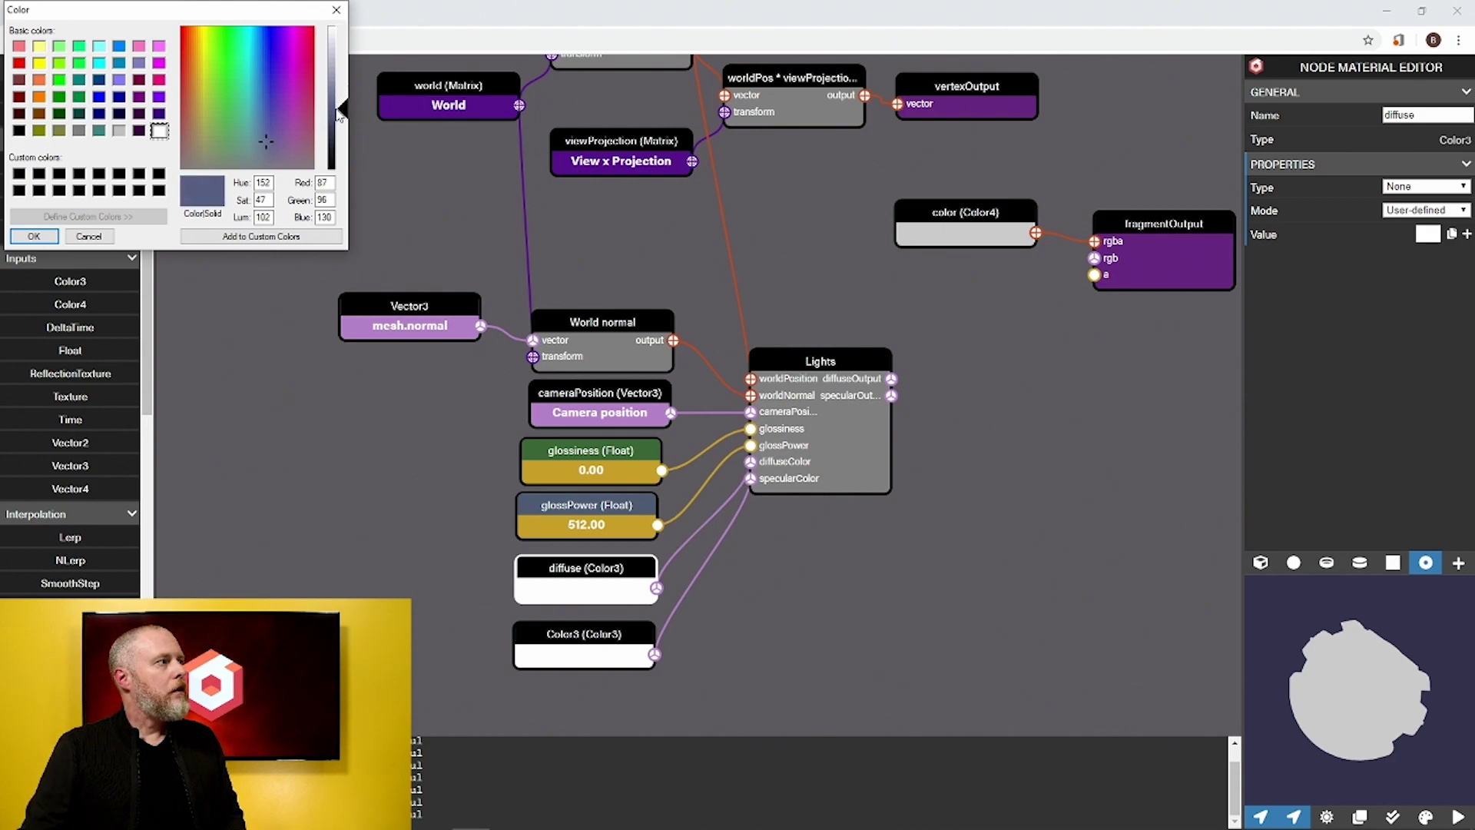
{"action": "left_click", "coordinate": [33, 235]}
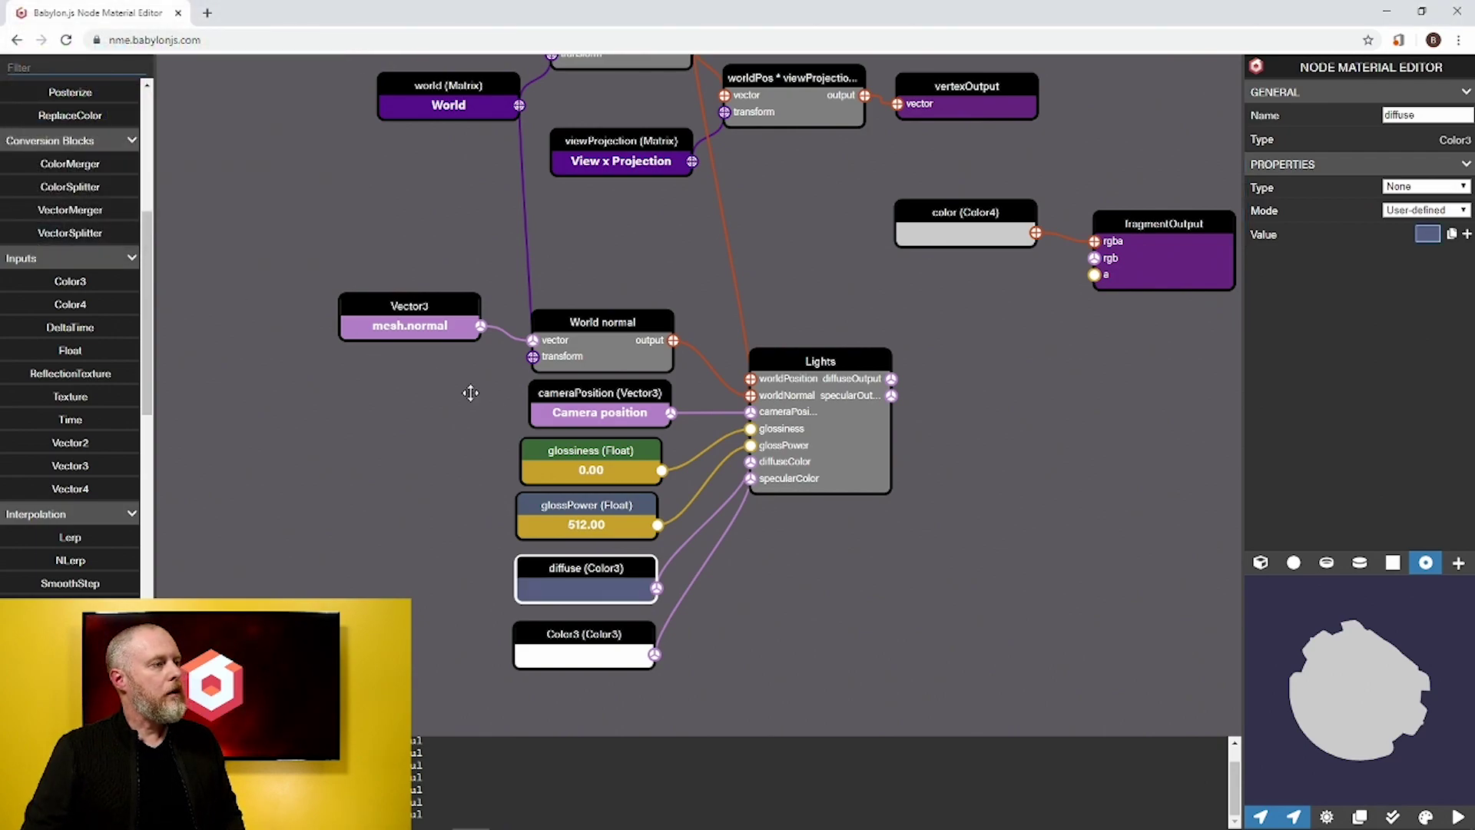
Step: Set the remaining Color3 input's colour to light grey
{"action": "left_click", "coordinate": [570, 634]}
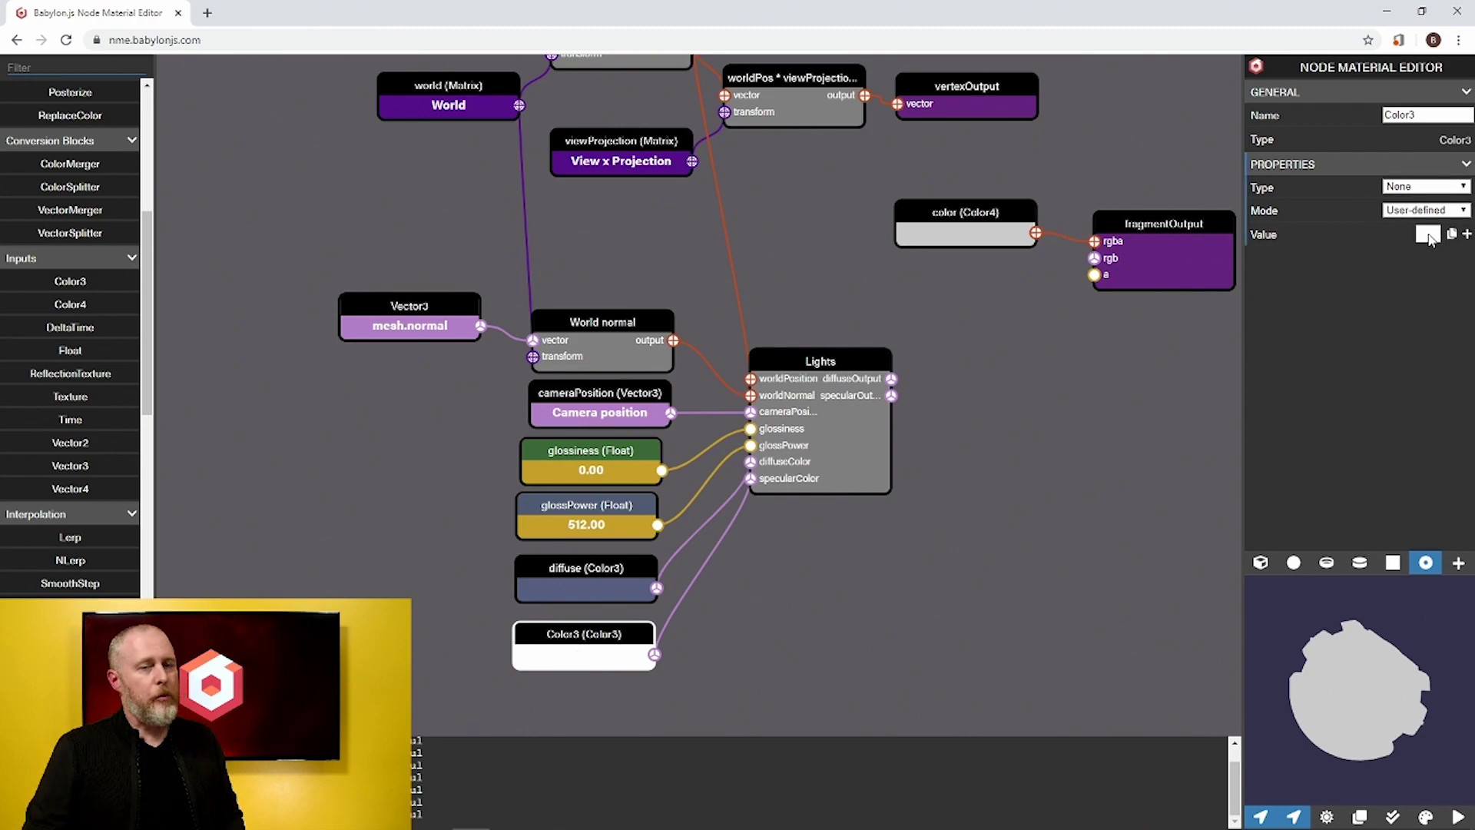
{"action": "left_click", "coordinate": [1427, 235]}
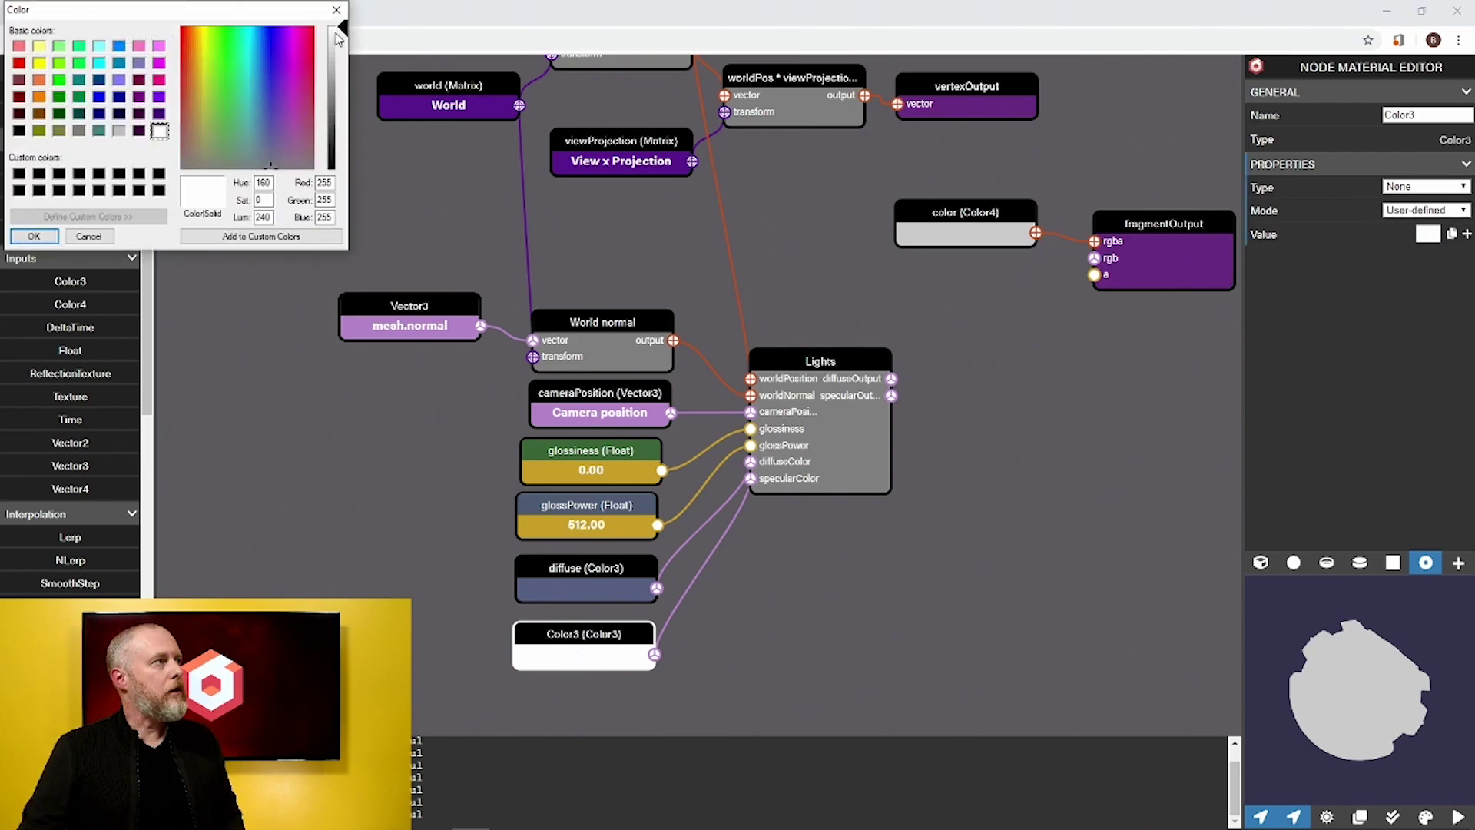
{"action": "left_click_drag", "start_coordinate": [336, 35], "coordinate": [338, 44]}
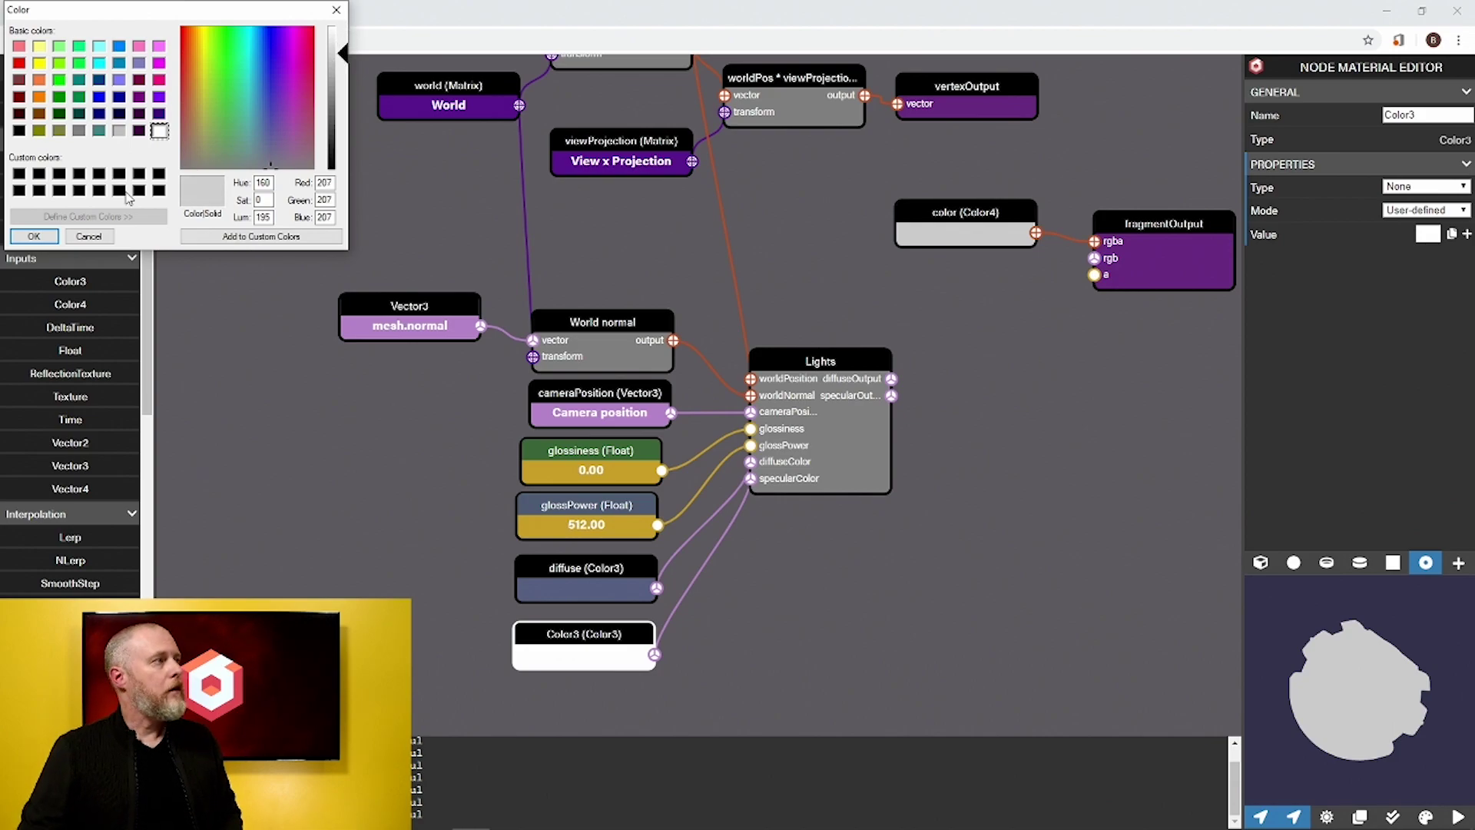
{"action": "left_click", "coordinate": [34, 236]}
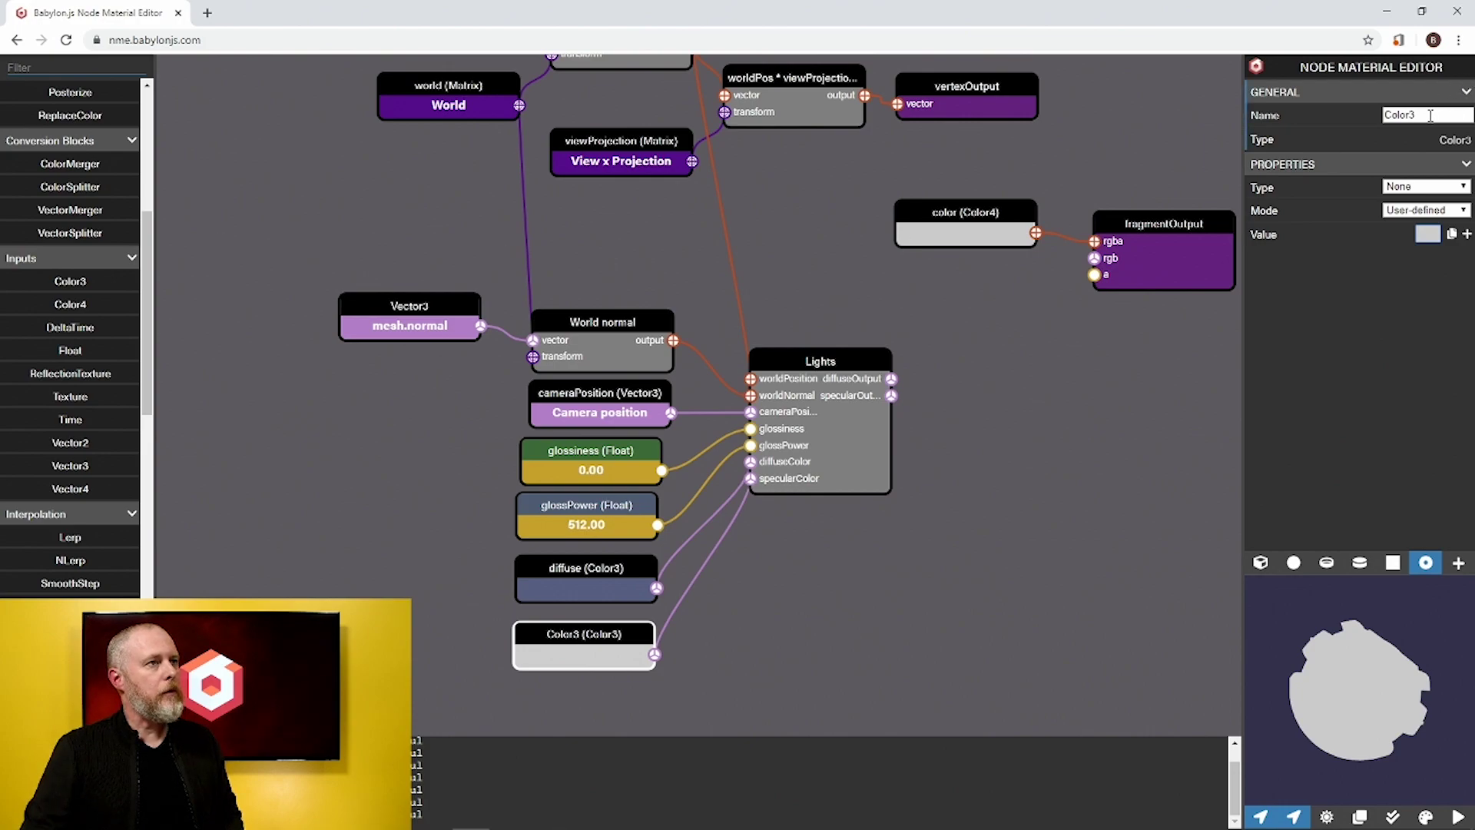
Step: Rename that Color3 input to 'specularColor'
{"action": "left_click_drag", "start_coordinate": [1430, 116], "coordinate": [1380, 117]}
{"action": "type", "text": "spec"}
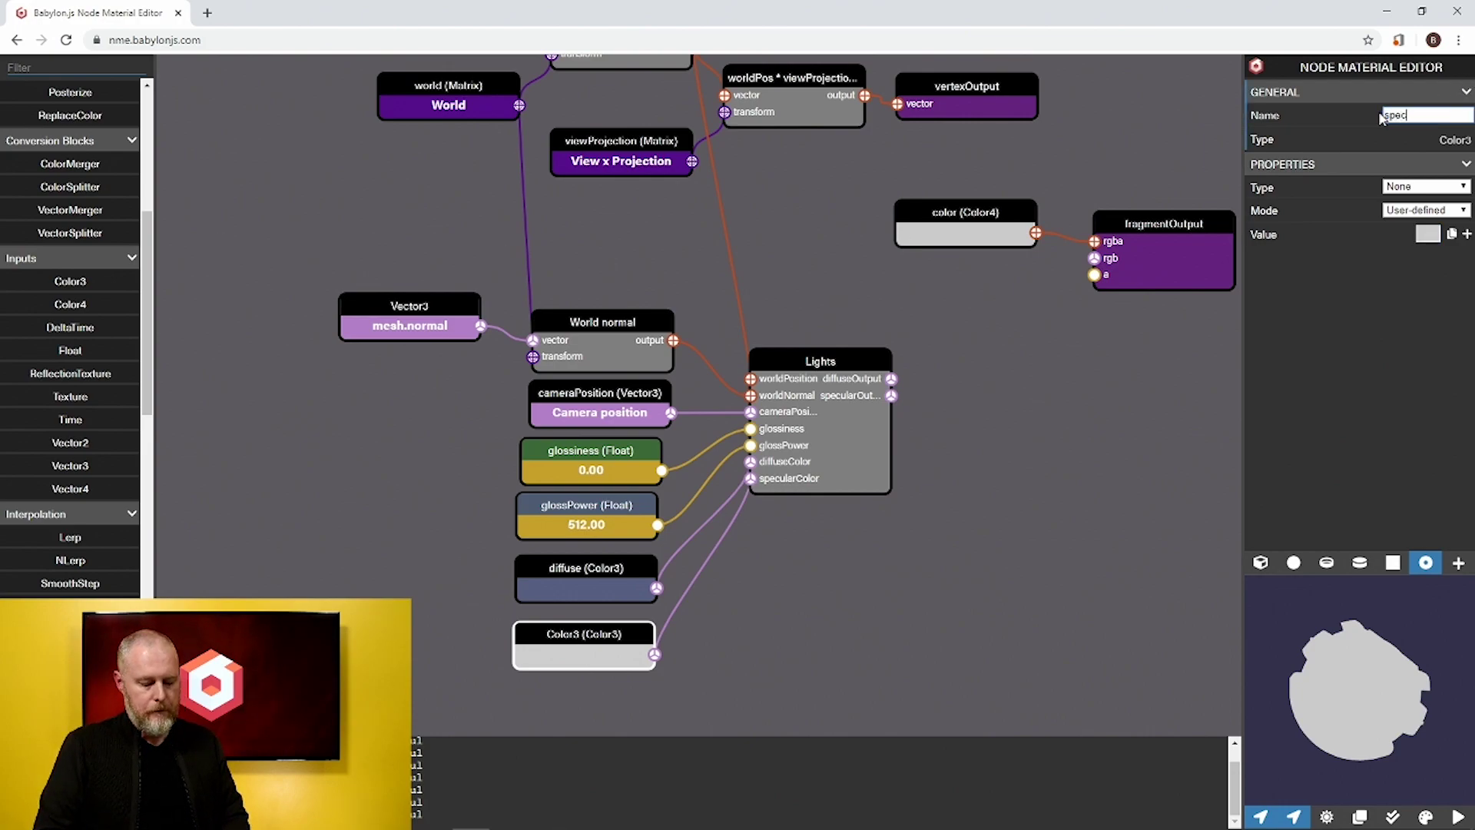
{"action": "type", "text": "ularColor"}
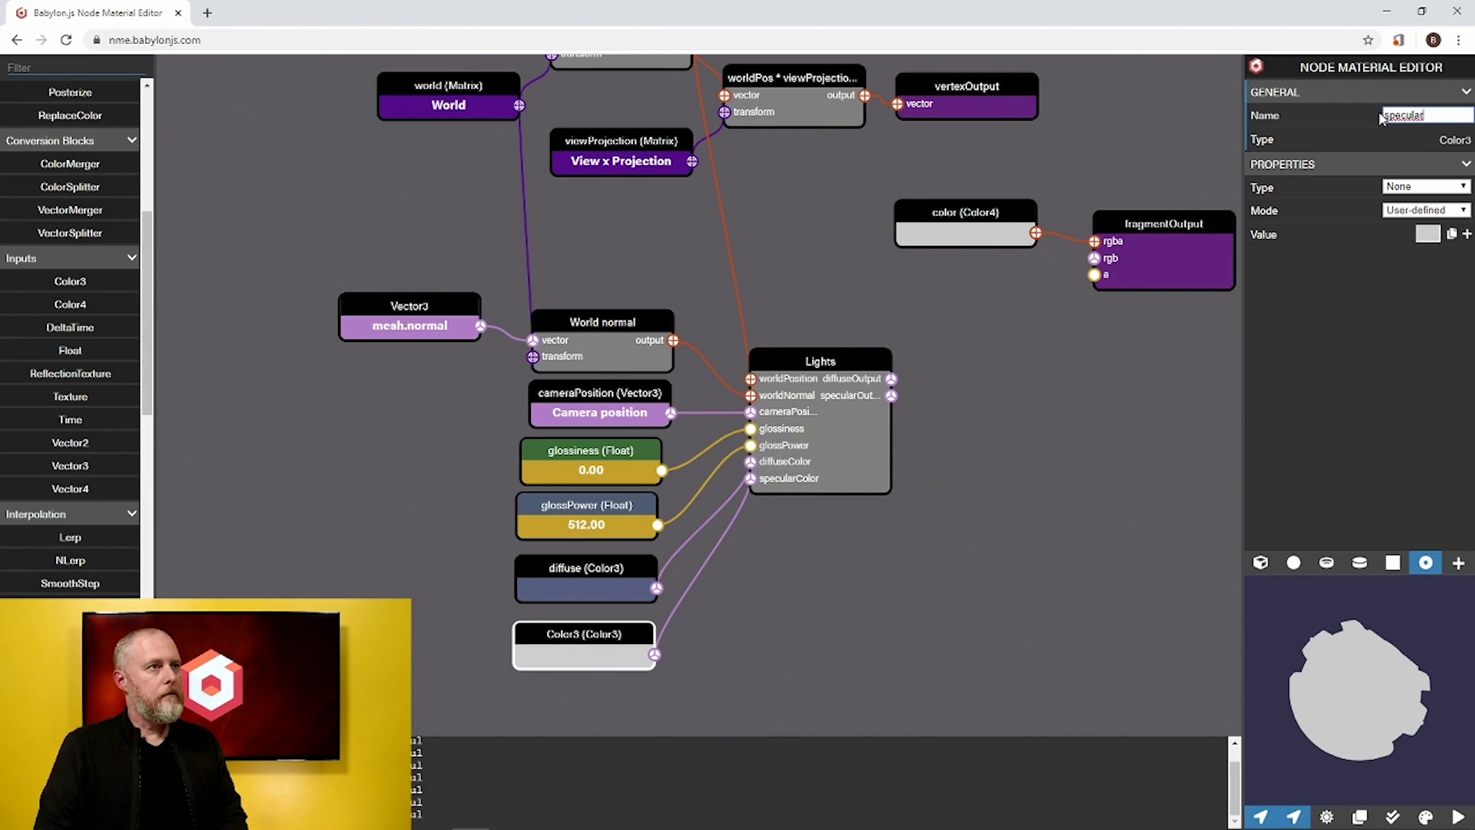
{"action": "double_click", "coordinate": [1381, 117]}
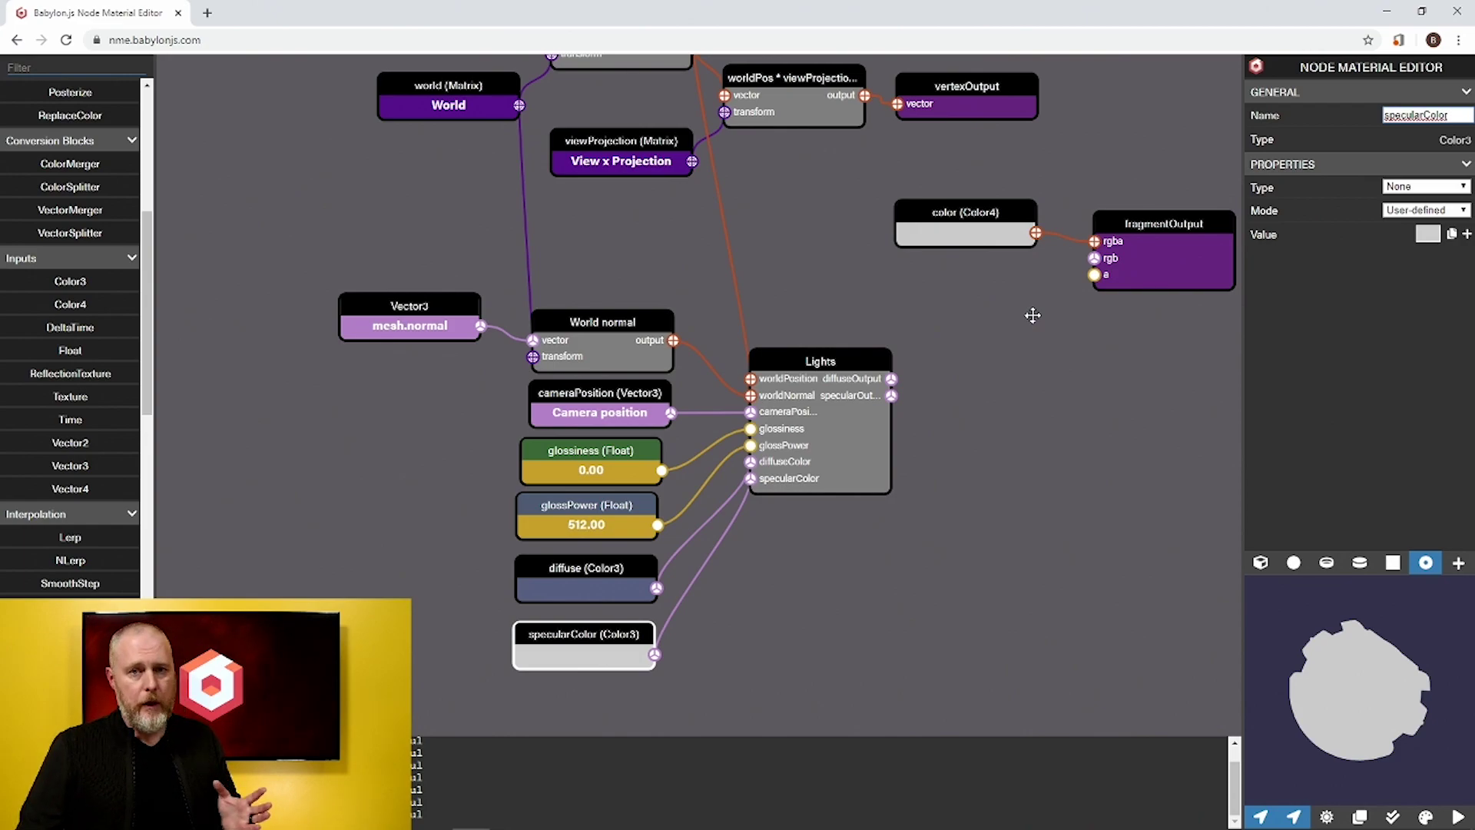
Step: Add an Add block summing Lights diffuseOutput and specularOutput into fragmentOutput's rgb
{"action": "scroll", "coordinate": [73, 212], "scroll_direction": "up", "scroll_amount": 6}
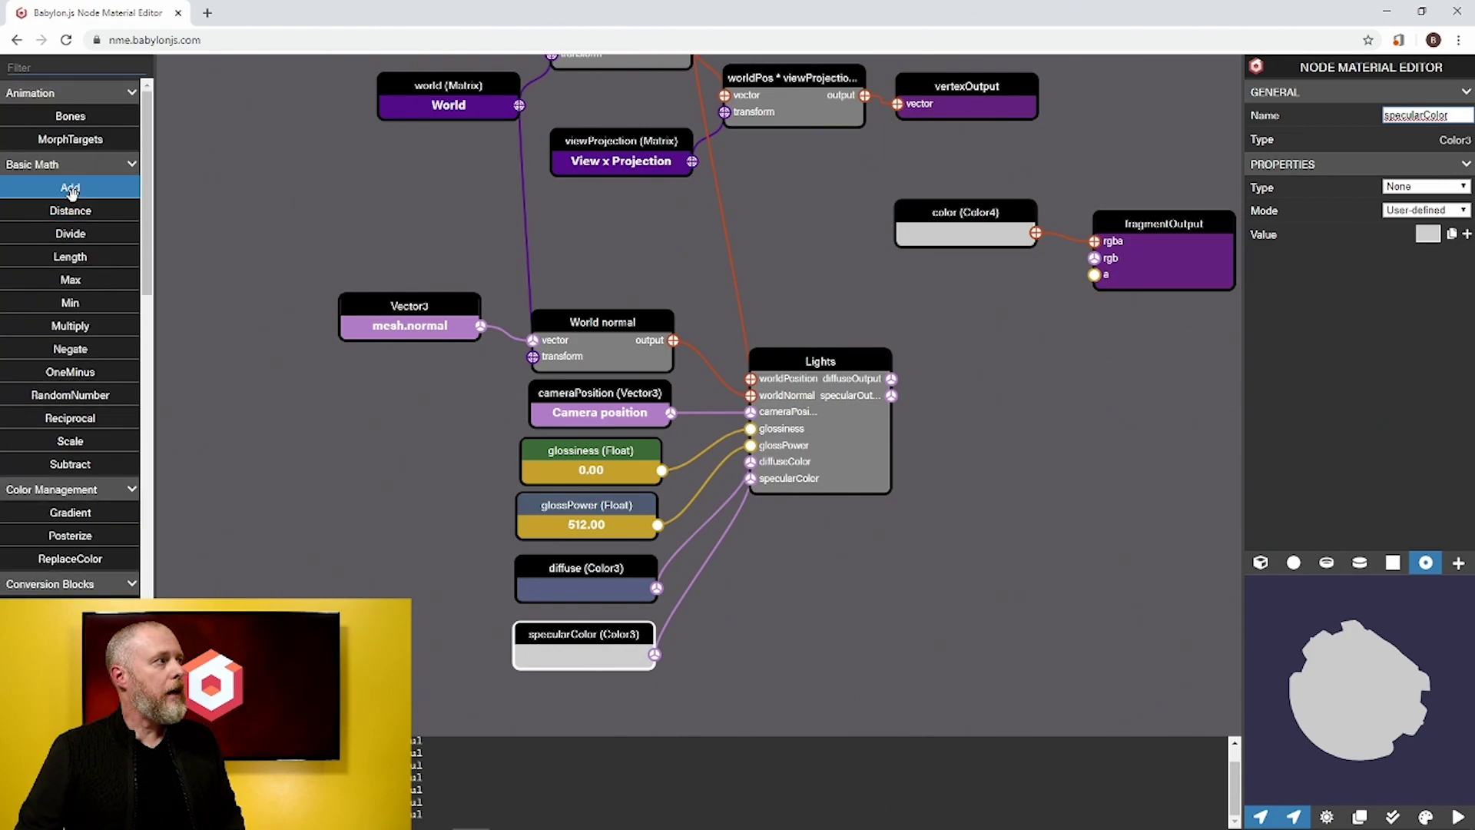
{"action": "left_click_drag", "start_coordinate": [69, 188], "coordinate": [1004, 388]}
{"action": "left_click_drag", "start_coordinate": [891, 378], "coordinate": [960, 363]}
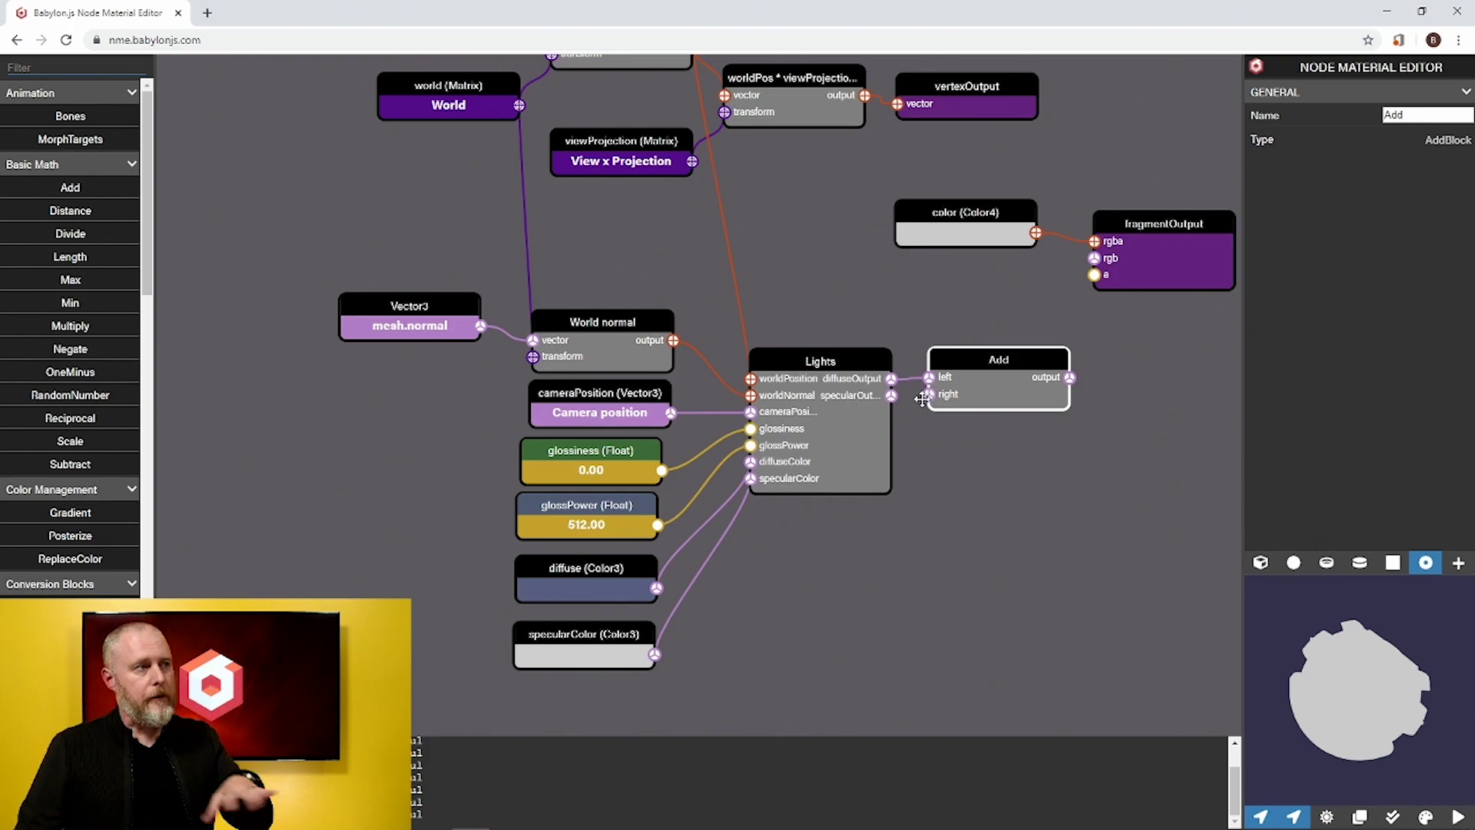
{"action": "left_click_drag", "start_coordinate": [892, 395], "coordinate": [931, 393]}
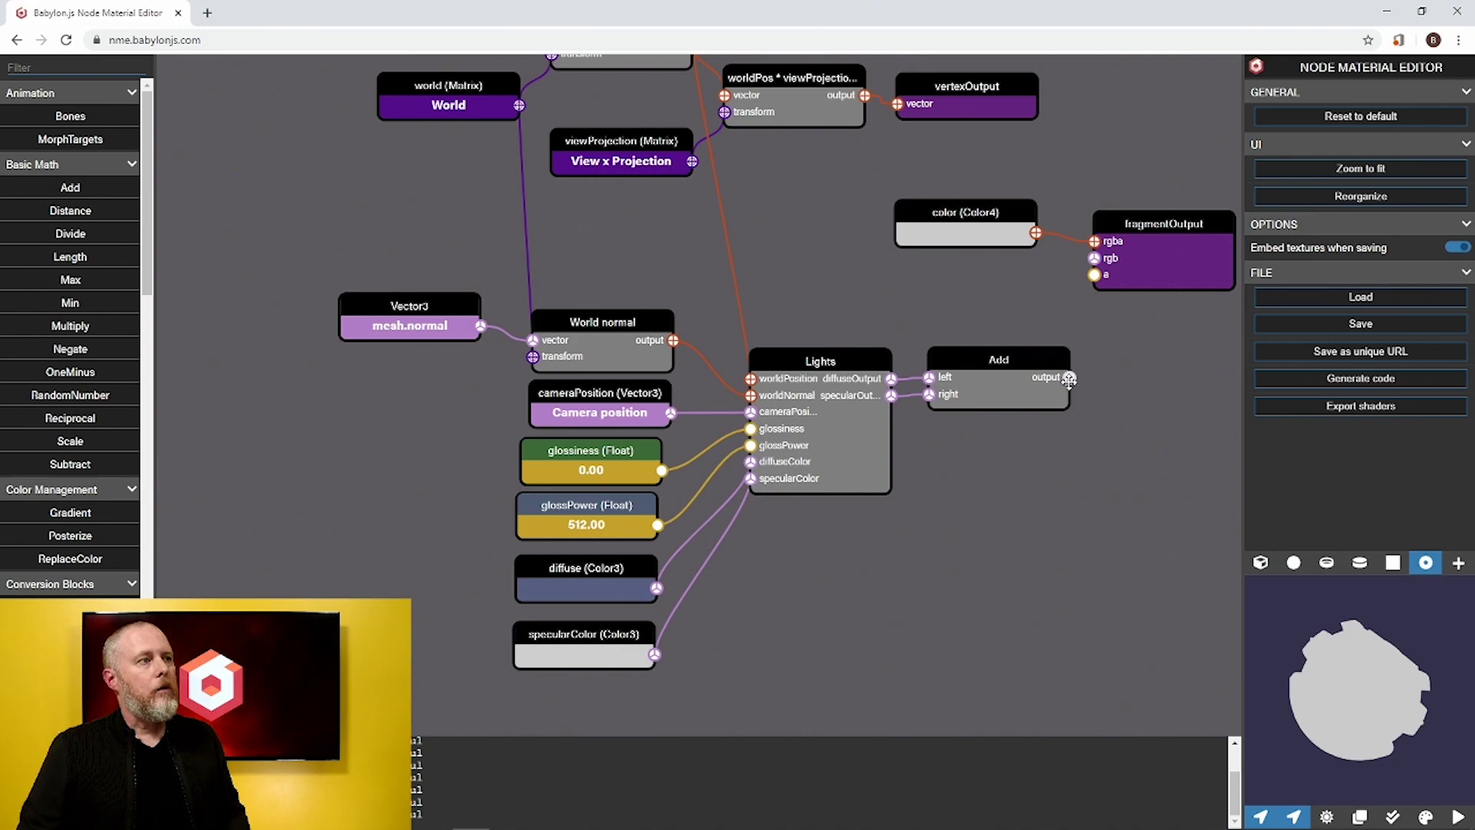
{"action": "left_click_drag", "start_coordinate": [1069, 380], "coordinate": [1093, 258]}
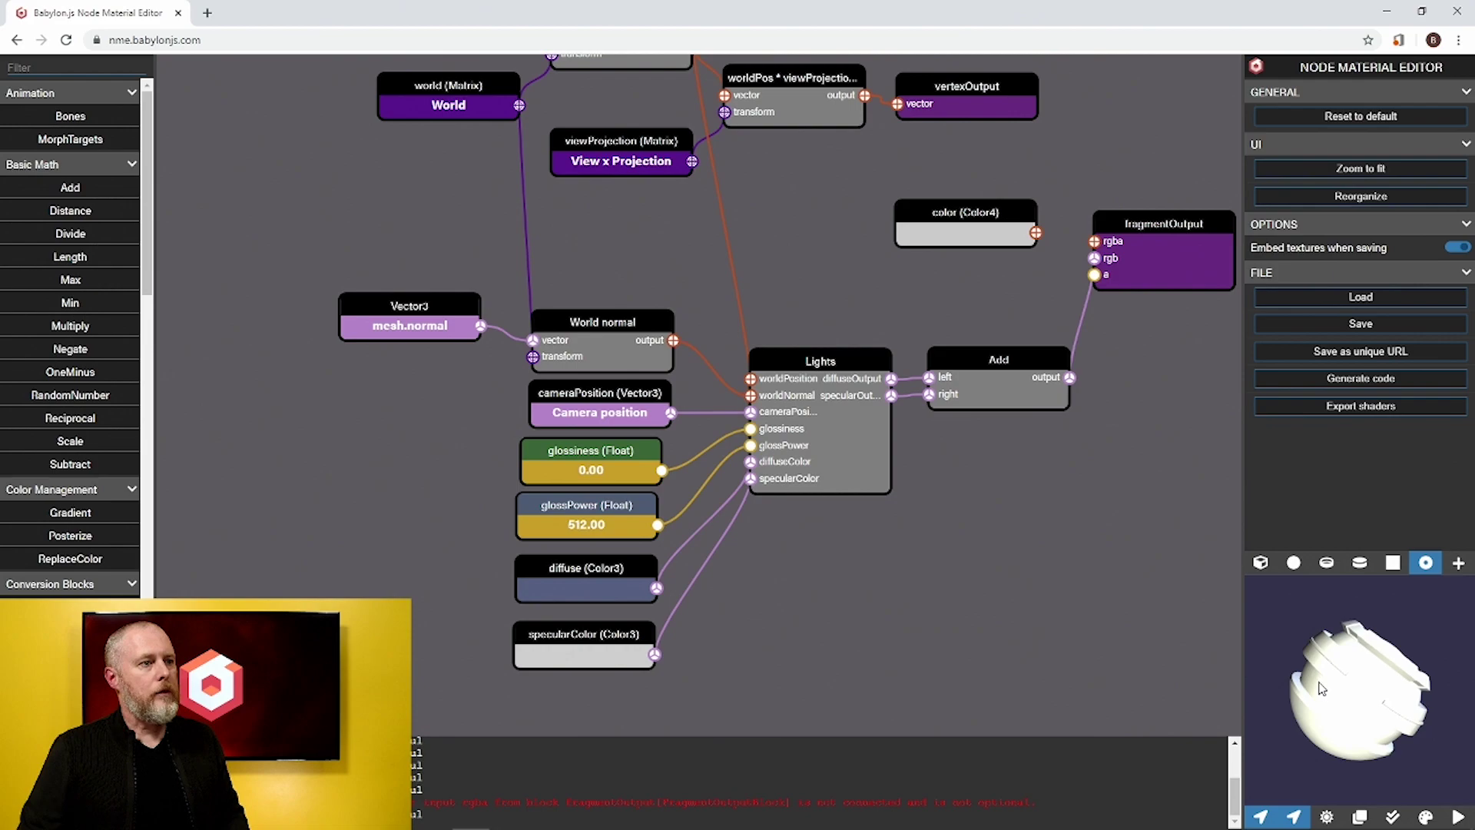
{"action": "left_click_drag", "start_coordinate": [1323, 686], "coordinate": [1337, 651]}
Step: Switch off the second preview light and raise glossiness to 0.58
{"action": "left_click", "coordinate": [1293, 815]}
{"action": "mouse_move", "coordinate": [1368, 654]}
{"action": "left_mouse_down"}
{"action": "mouse_move", "coordinate": [1378, 643]}
{"action": "mouse_move", "coordinate": [1306, 666]}
{"action": "mouse_move", "coordinate": [1375, 663]}
{"action": "left_mouse_up"}
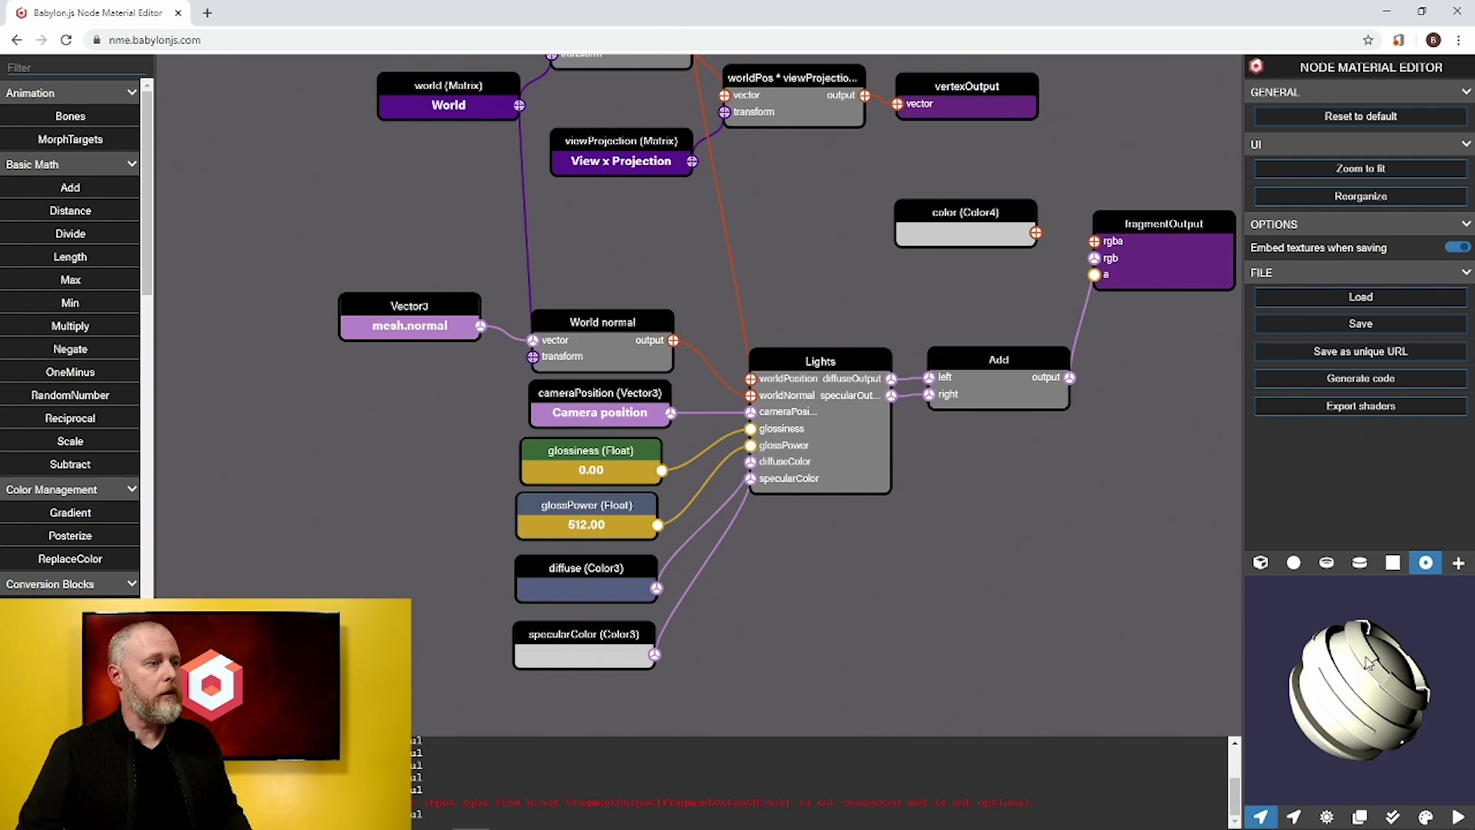
{"action": "left_click", "coordinate": [575, 475]}
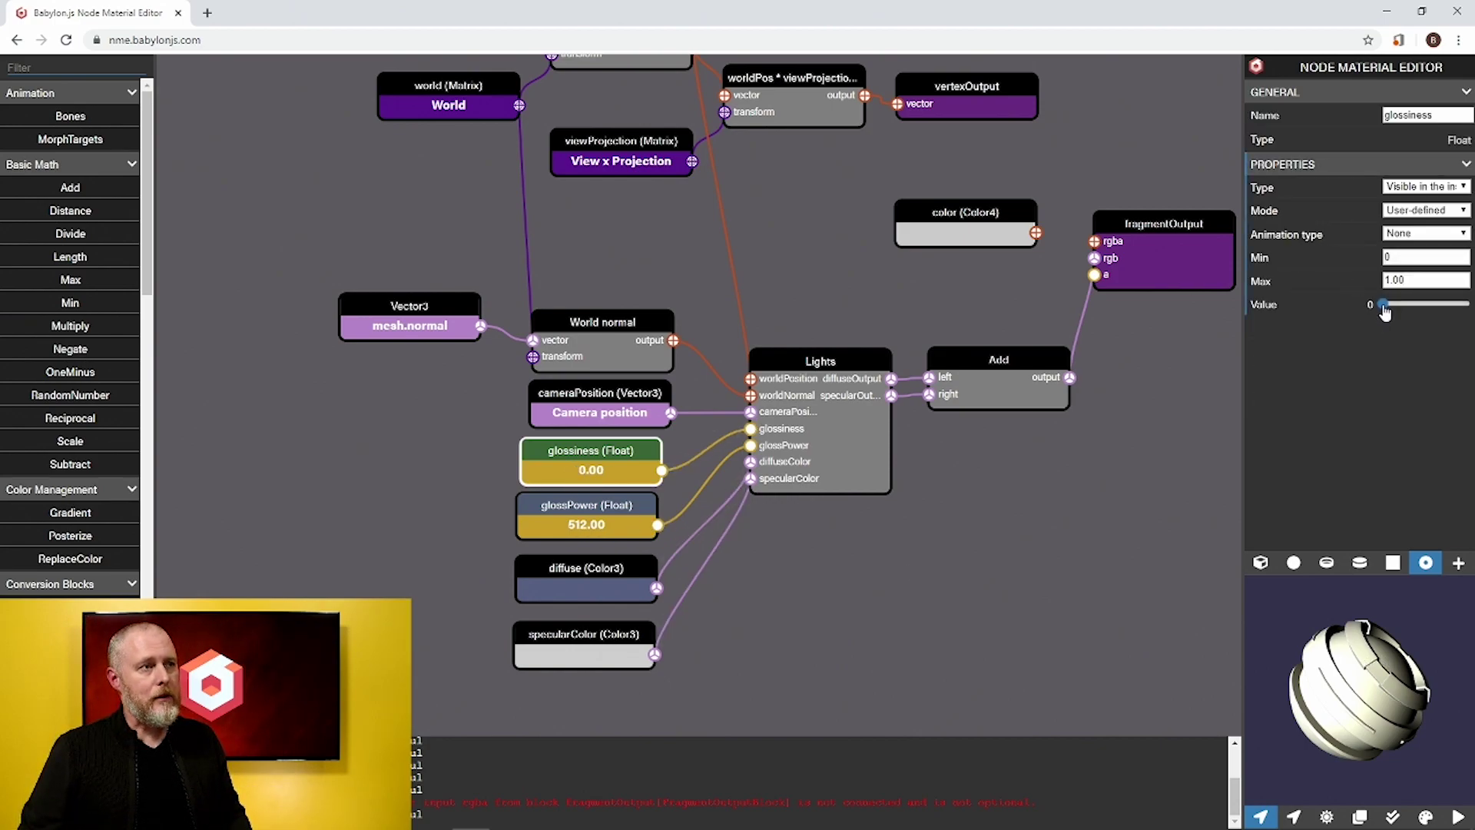
{"action": "mouse_move", "coordinate": [1388, 310]}
{"action": "left_mouse_down"}
{"action": "mouse_move", "coordinate": [1434, 323]}
{"action": "mouse_move", "coordinate": [1388, 326]}
{"action": "left_mouse_up"}
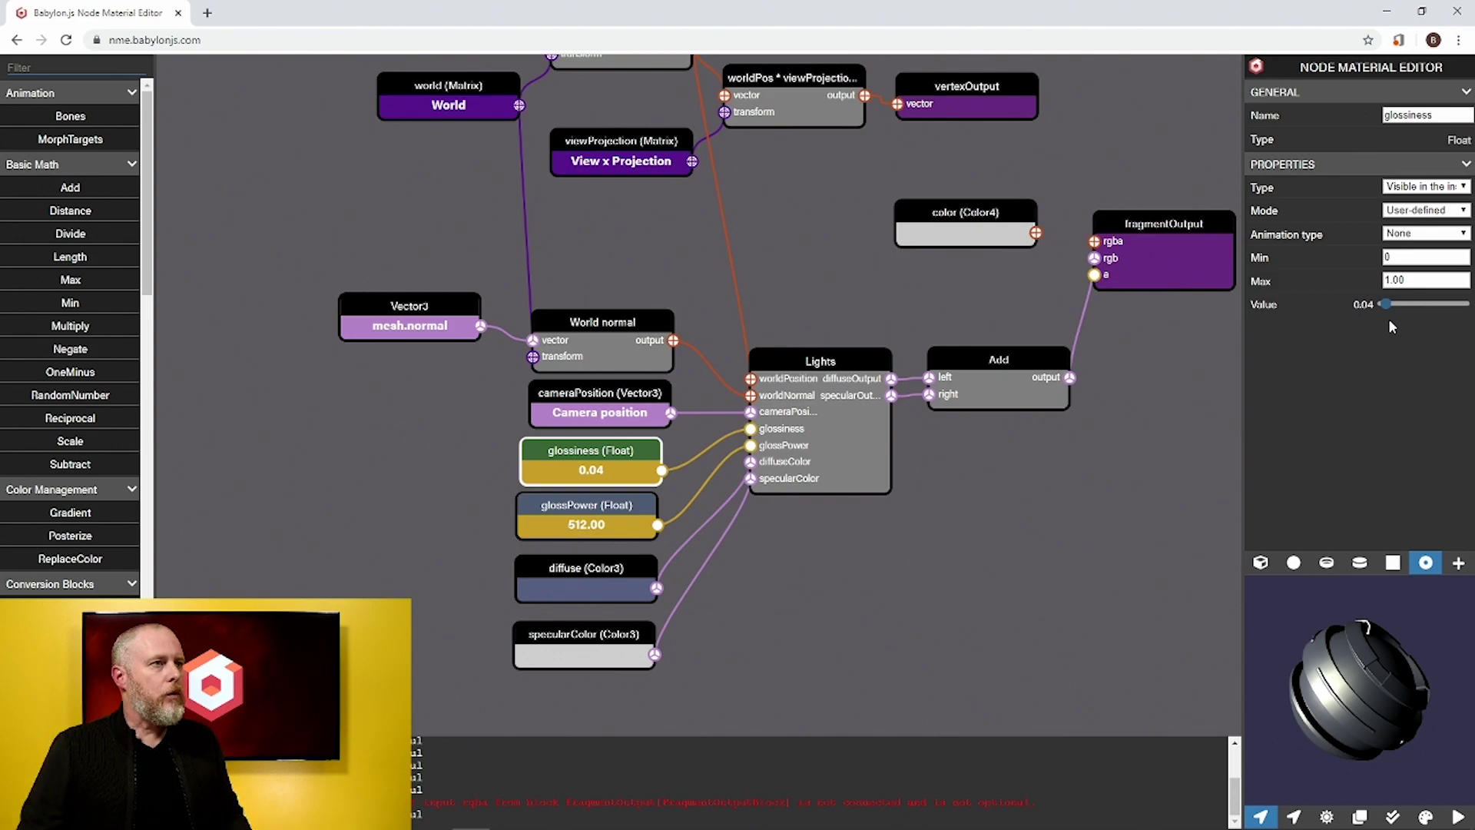
{"action": "left_click_drag", "start_coordinate": [1387, 306], "coordinate": [1432, 342]}
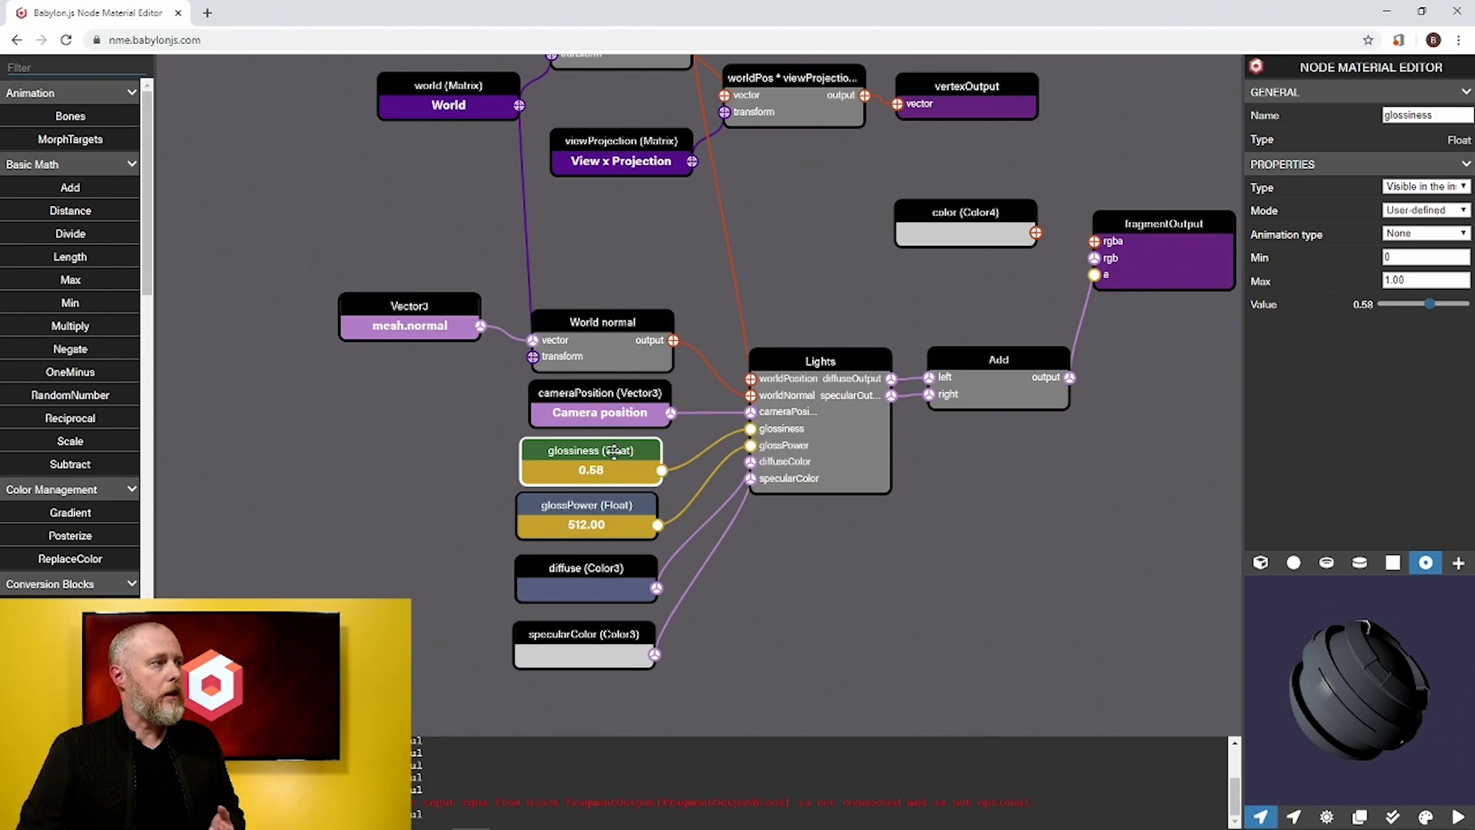
Step: Move glossiness aside and place a Pow block from Trigonometry on the canvas
{"action": "left_click_drag", "start_coordinate": [613, 451], "coordinate": [309, 445]}
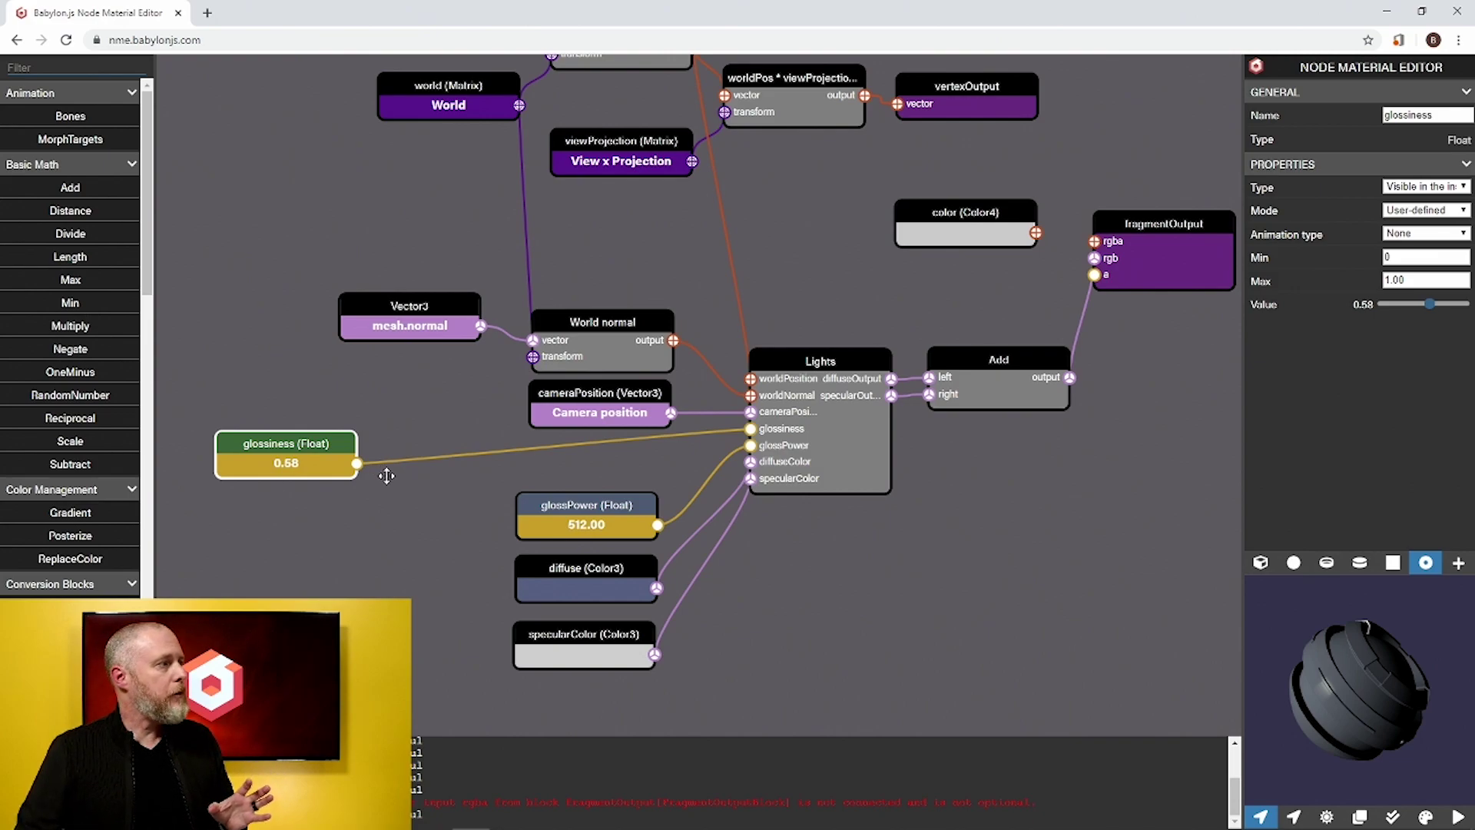
{"action": "scroll", "coordinate": [90, 387], "scroll_direction": "down", "scroll_amount": 10}
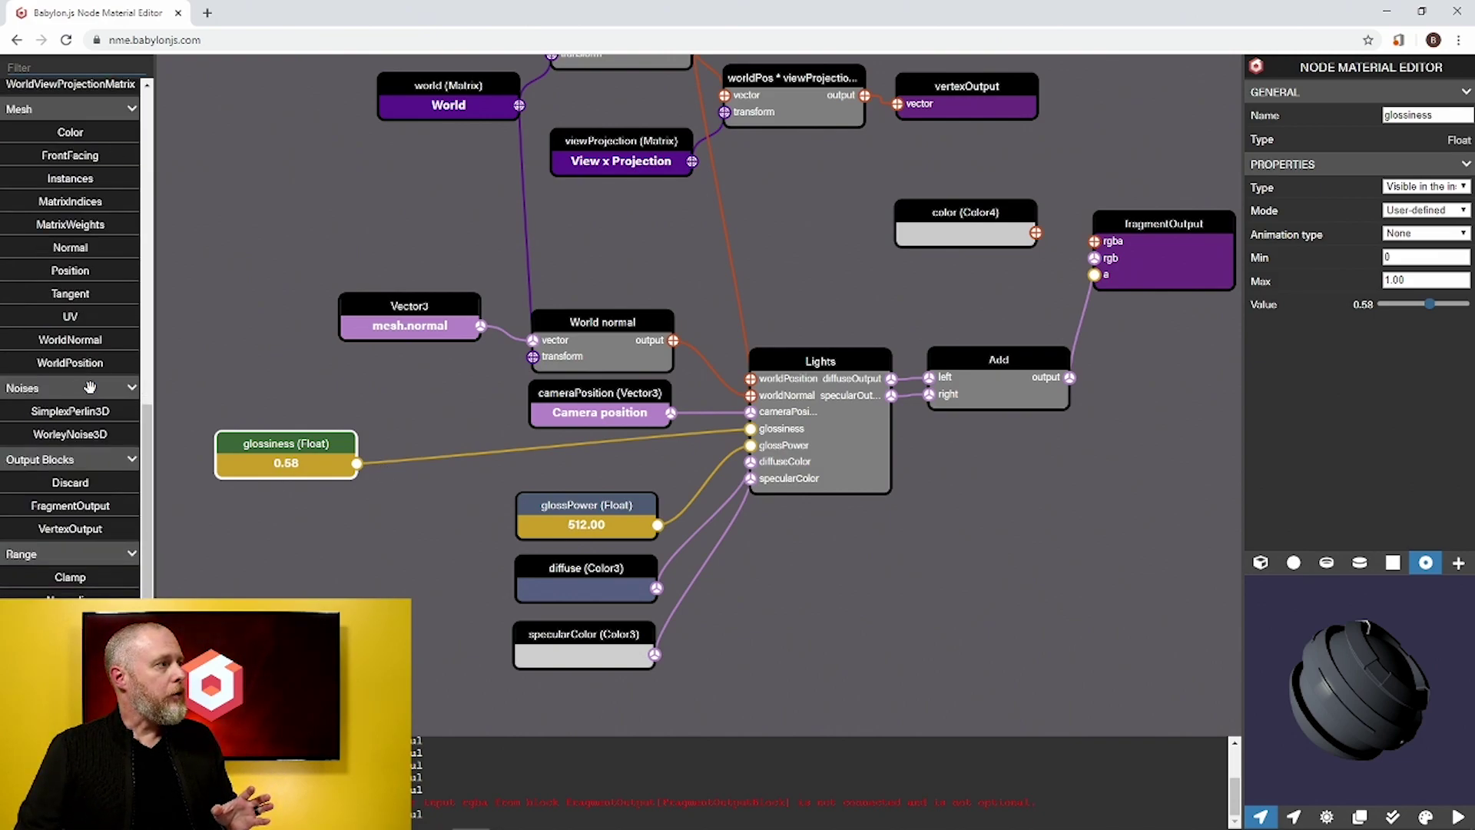
{"action": "scroll", "coordinate": [90, 387], "scroll_direction": "down", "scroll_amount": 8}
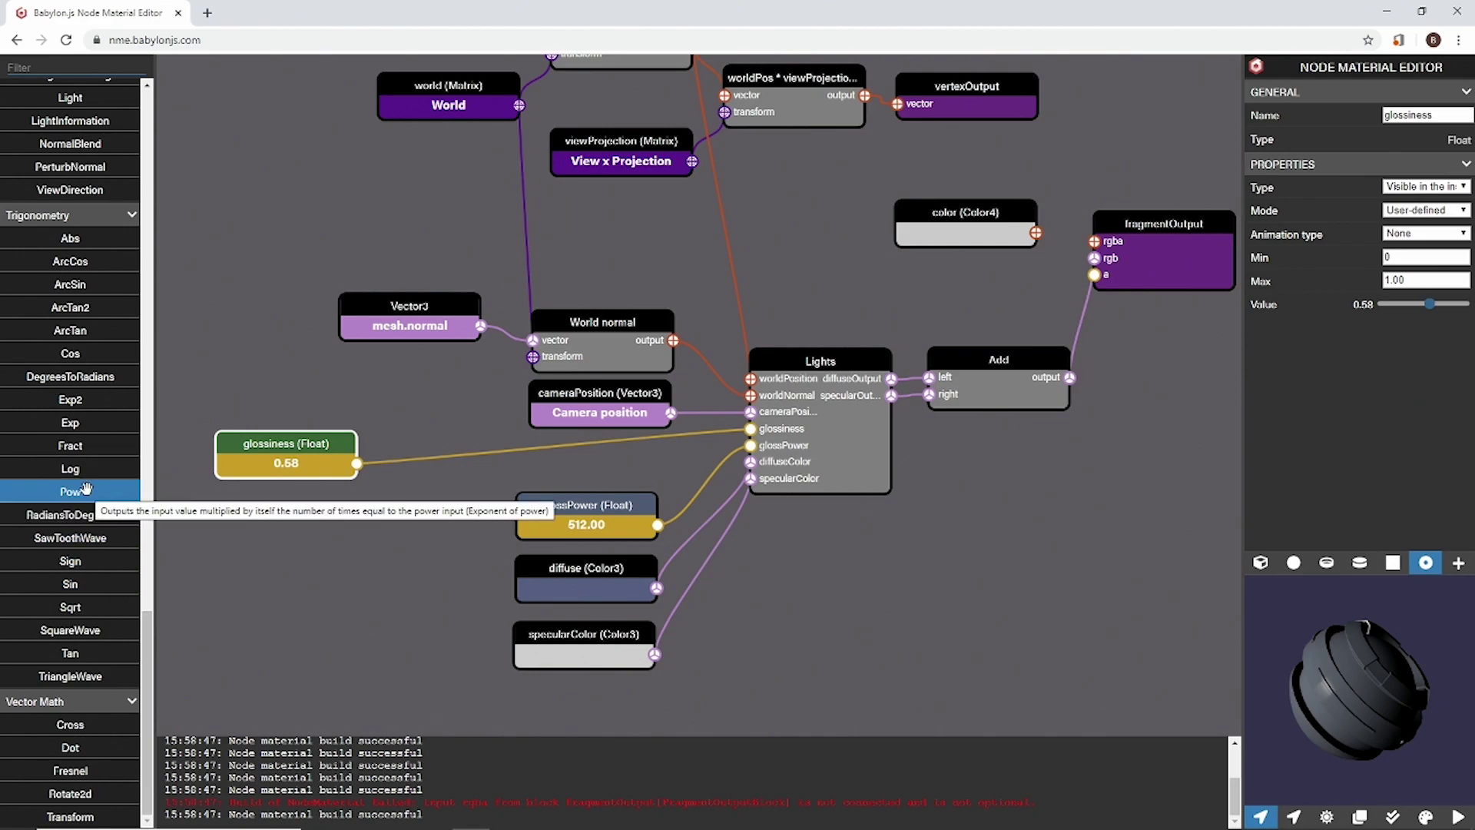
{"action": "left_click_drag", "start_coordinate": [87, 484], "coordinate": [550, 460]}
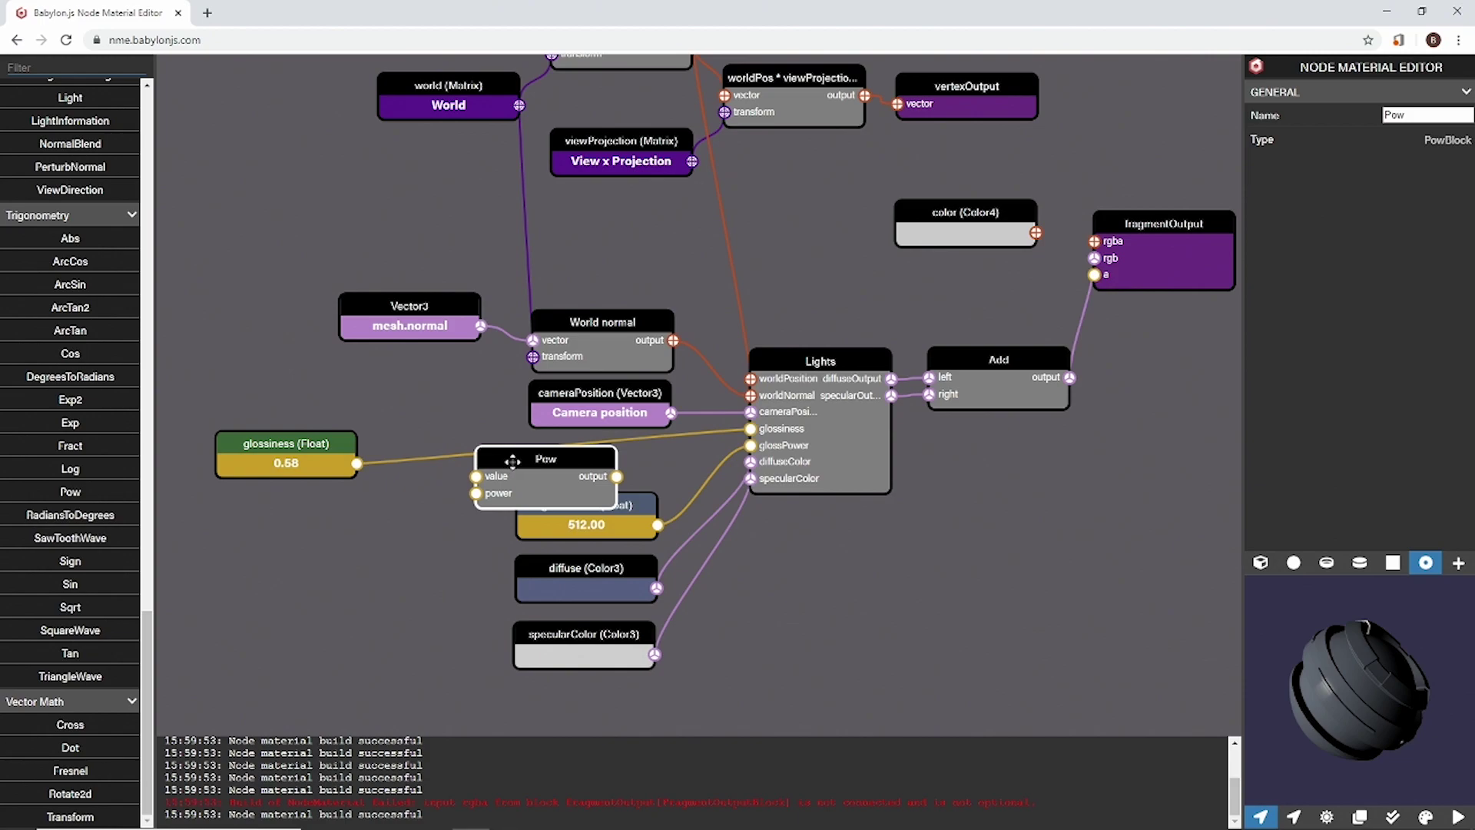
{"action": "left_click_drag", "start_coordinate": [512, 462], "coordinate": [445, 449]}
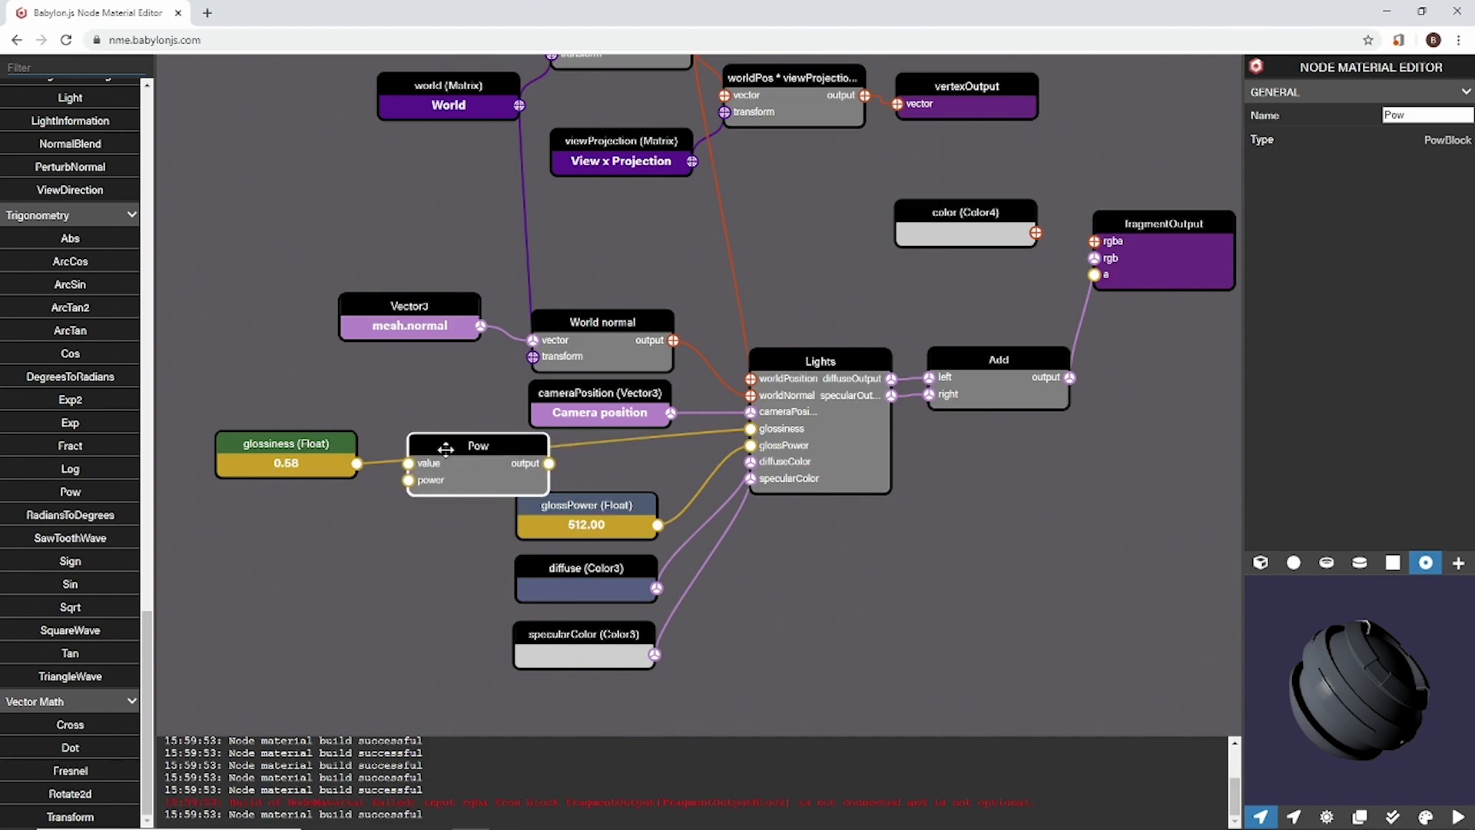
Step: Wire glossiness into Pow with a Float power of 4.00, outputting to Lights glossiness
{"action": "left_click", "coordinate": [356, 463]}
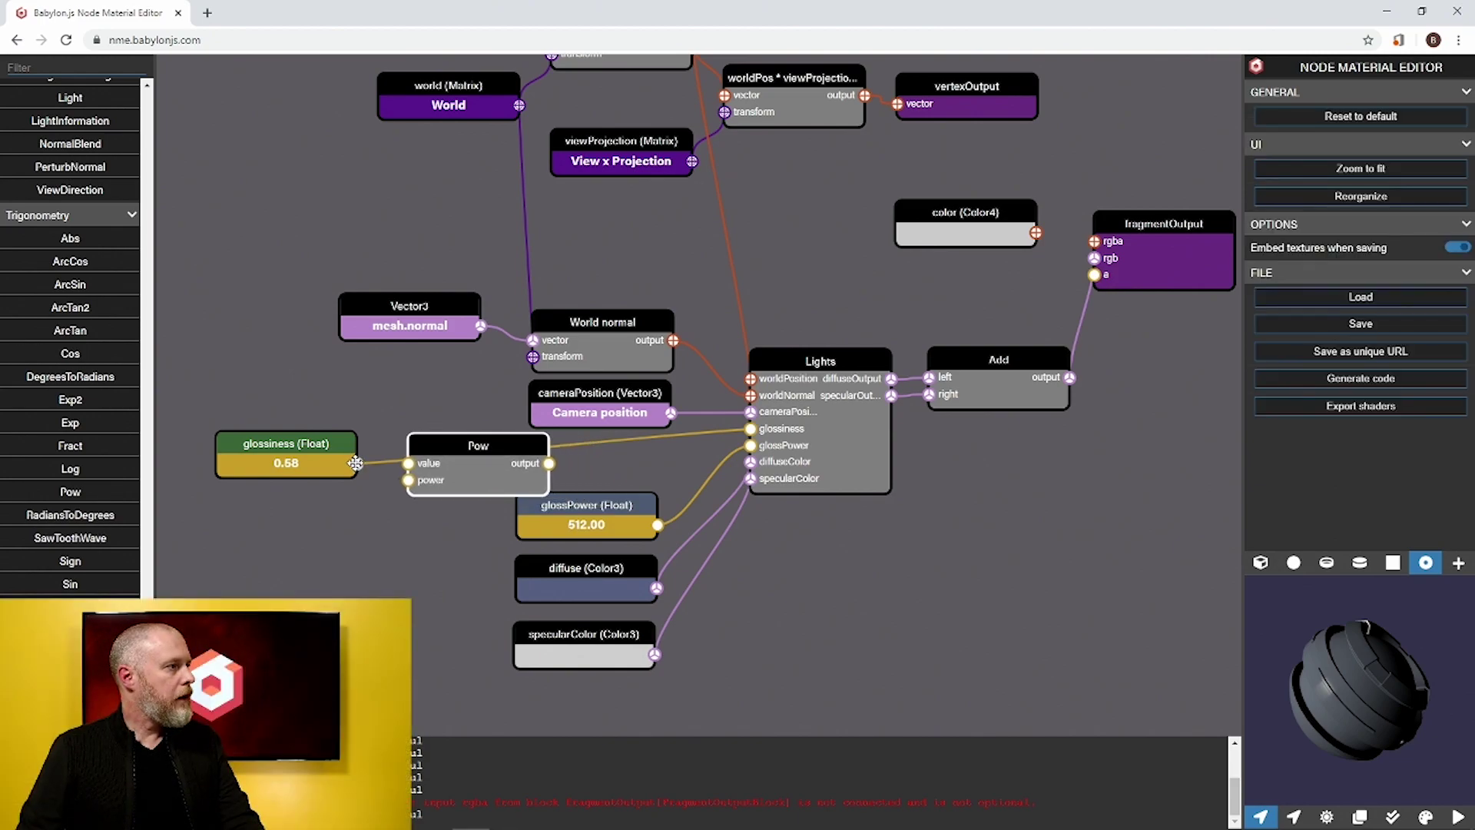
{"action": "left_click", "coordinate": [404, 471]}
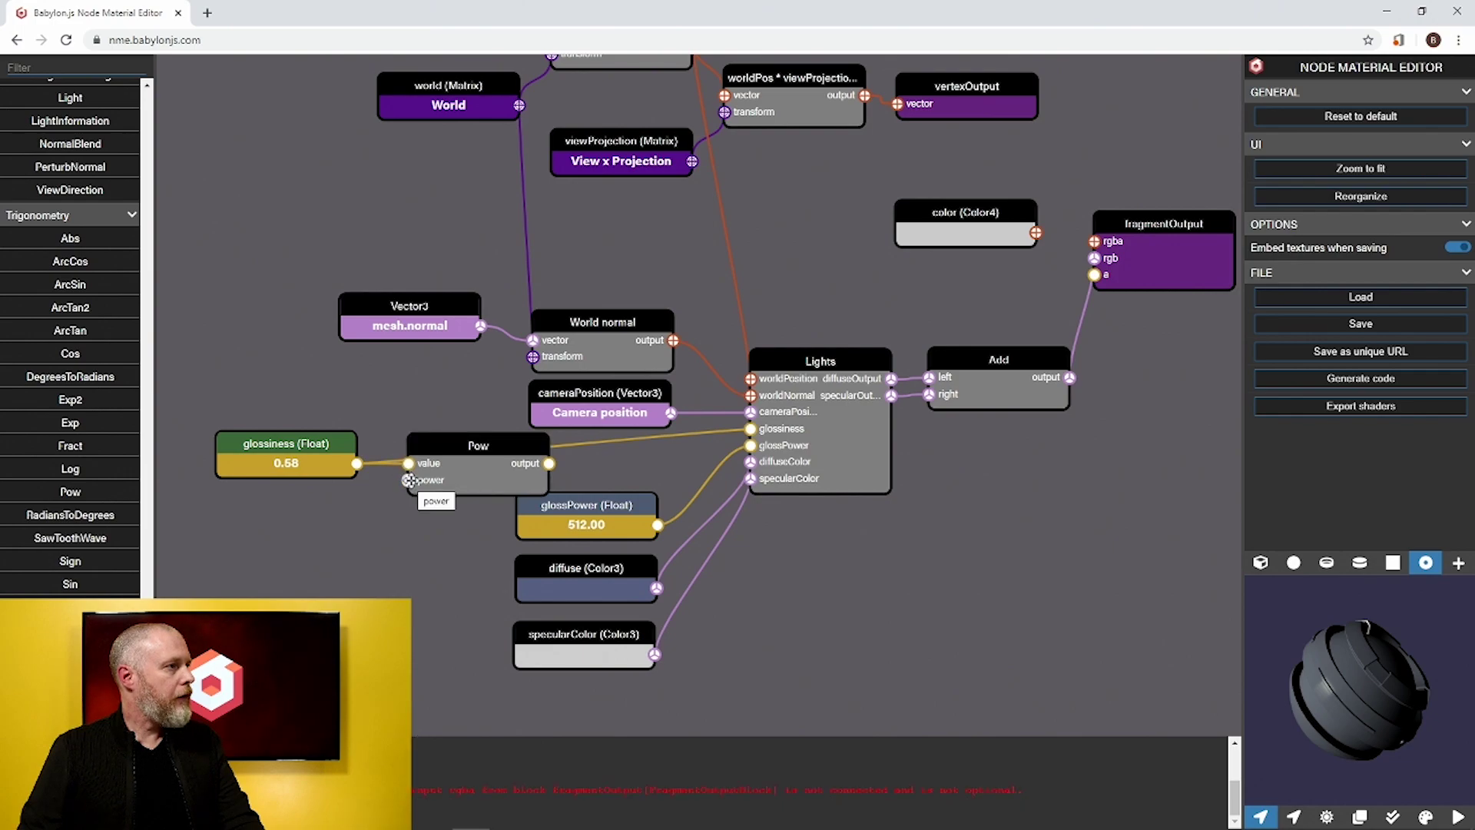
{"action": "left_click_drag", "start_coordinate": [408, 479], "coordinate": [268, 503]}
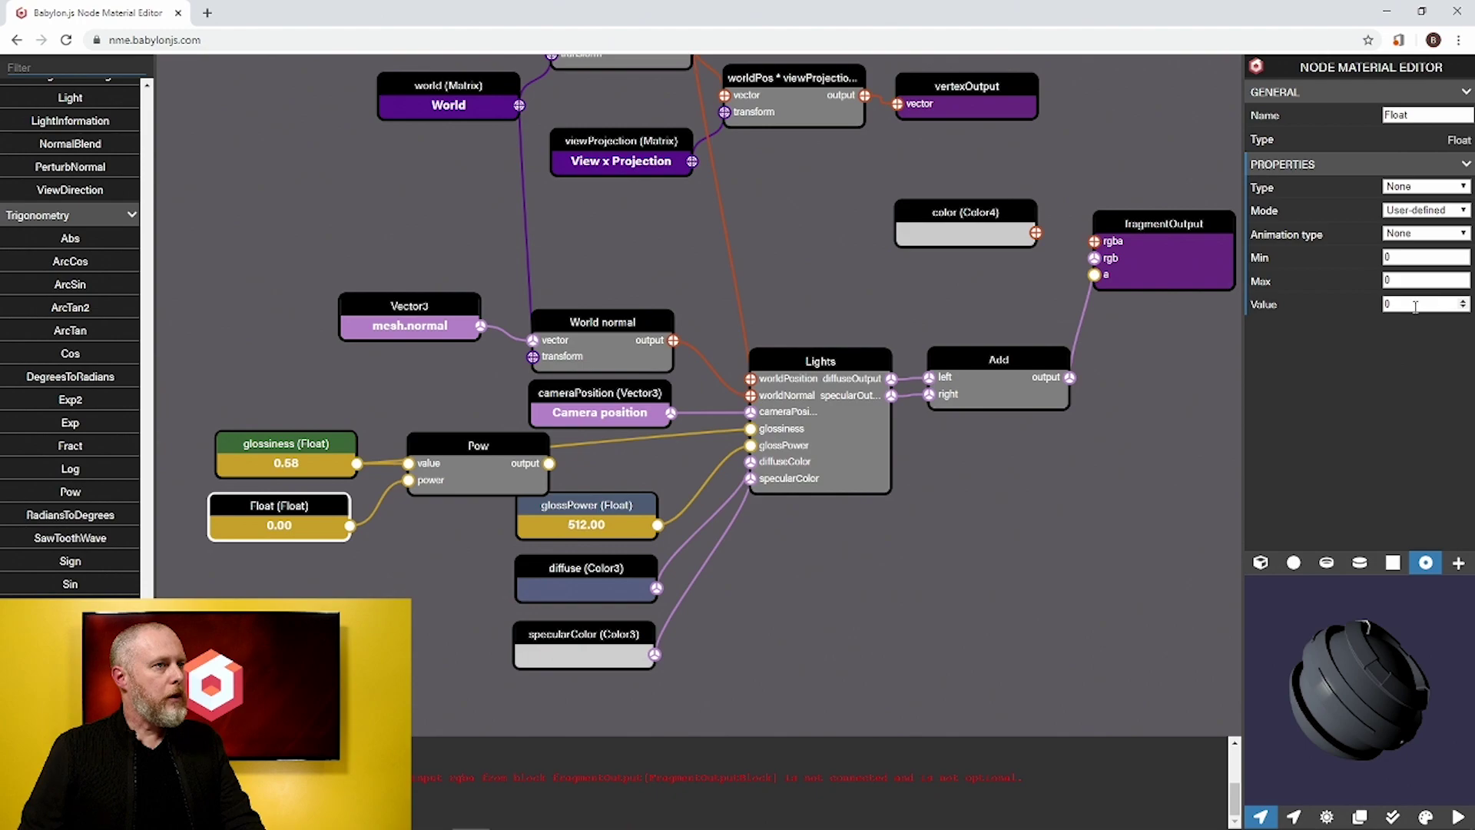
{"action": "left_click_drag", "start_coordinate": [1399, 305], "coordinate": [1382, 307]}
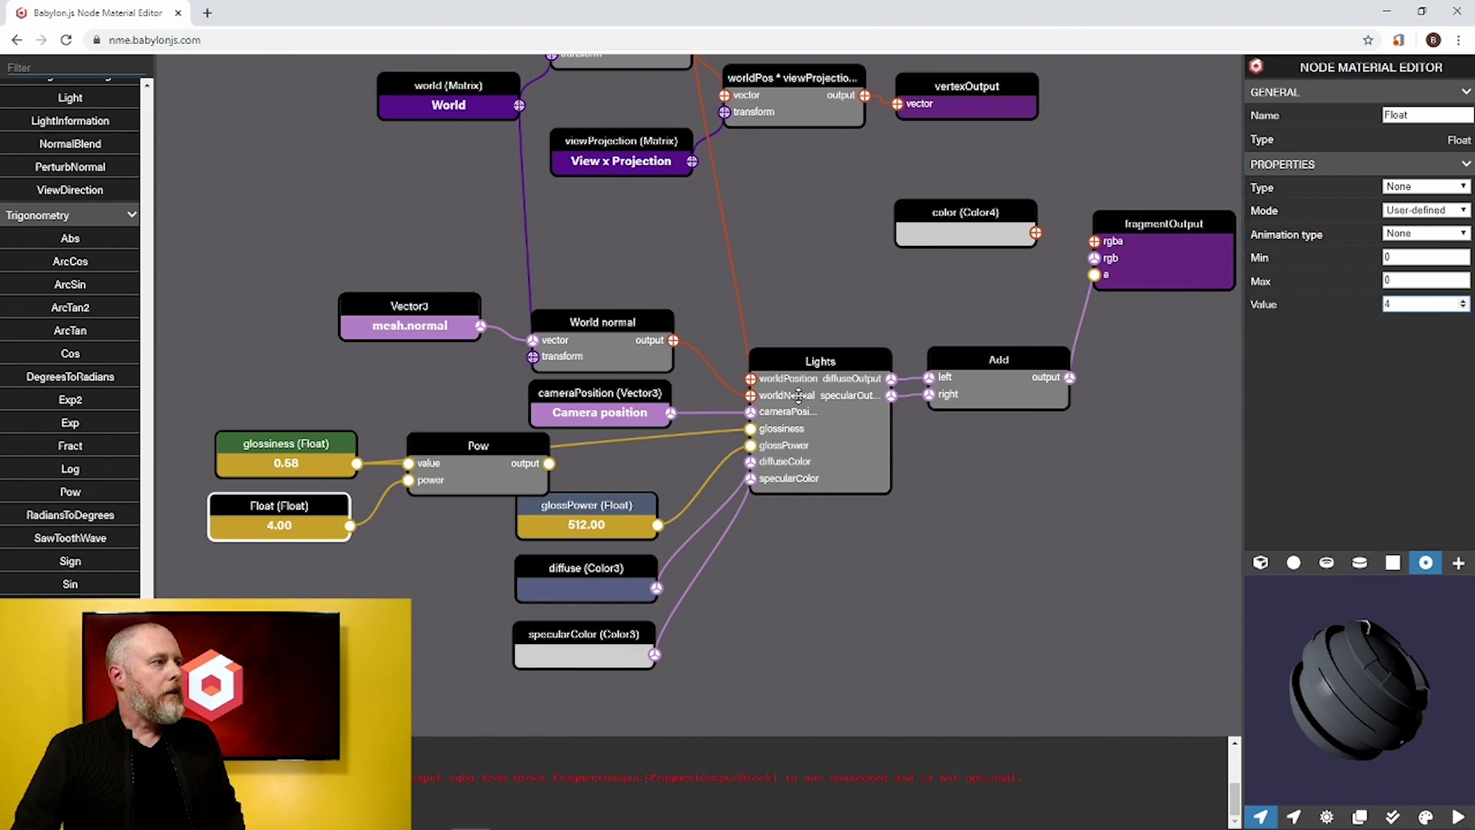
{"action": "left_click_drag", "start_coordinate": [549, 463], "coordinate": [750, 428]}
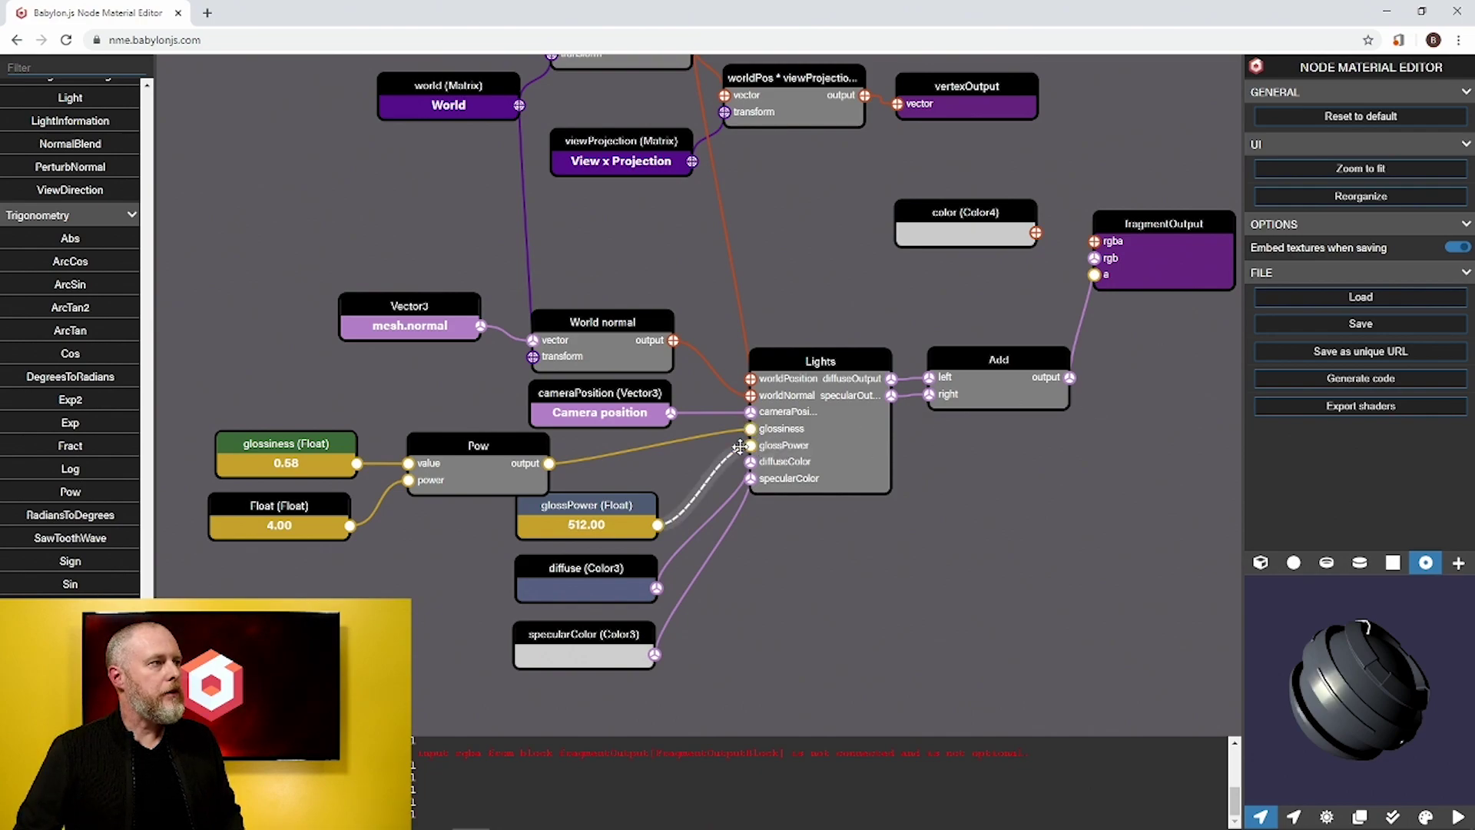
Step: Lower glossiness to 0.48 and group the glossiness, Float and Pow nodes together
{"action": "left_click", "coordinate": [321, 453]}
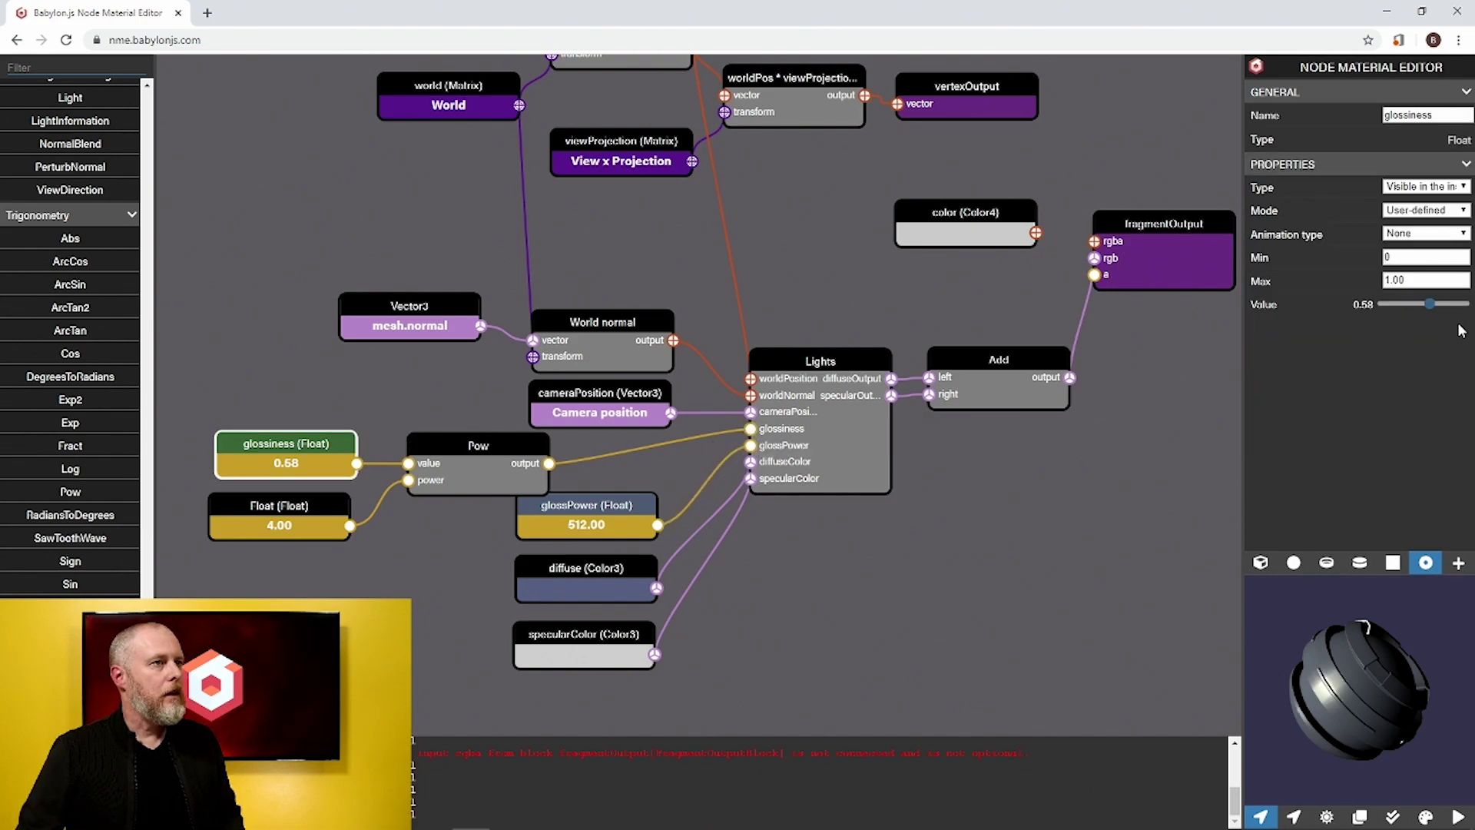
{"action": "mouse_move", "coordinate": [1429, 304]}
{"action": "left_mouse_down"}
{"action": "mouse_move", "coordinate": [1382, 310]}
{"action": "mouse_move", "coordinate": [1463, 322]}
{"action": "mouse_move", "coordinate": [1420, 335]}
{"action": "left_mouse_up"}
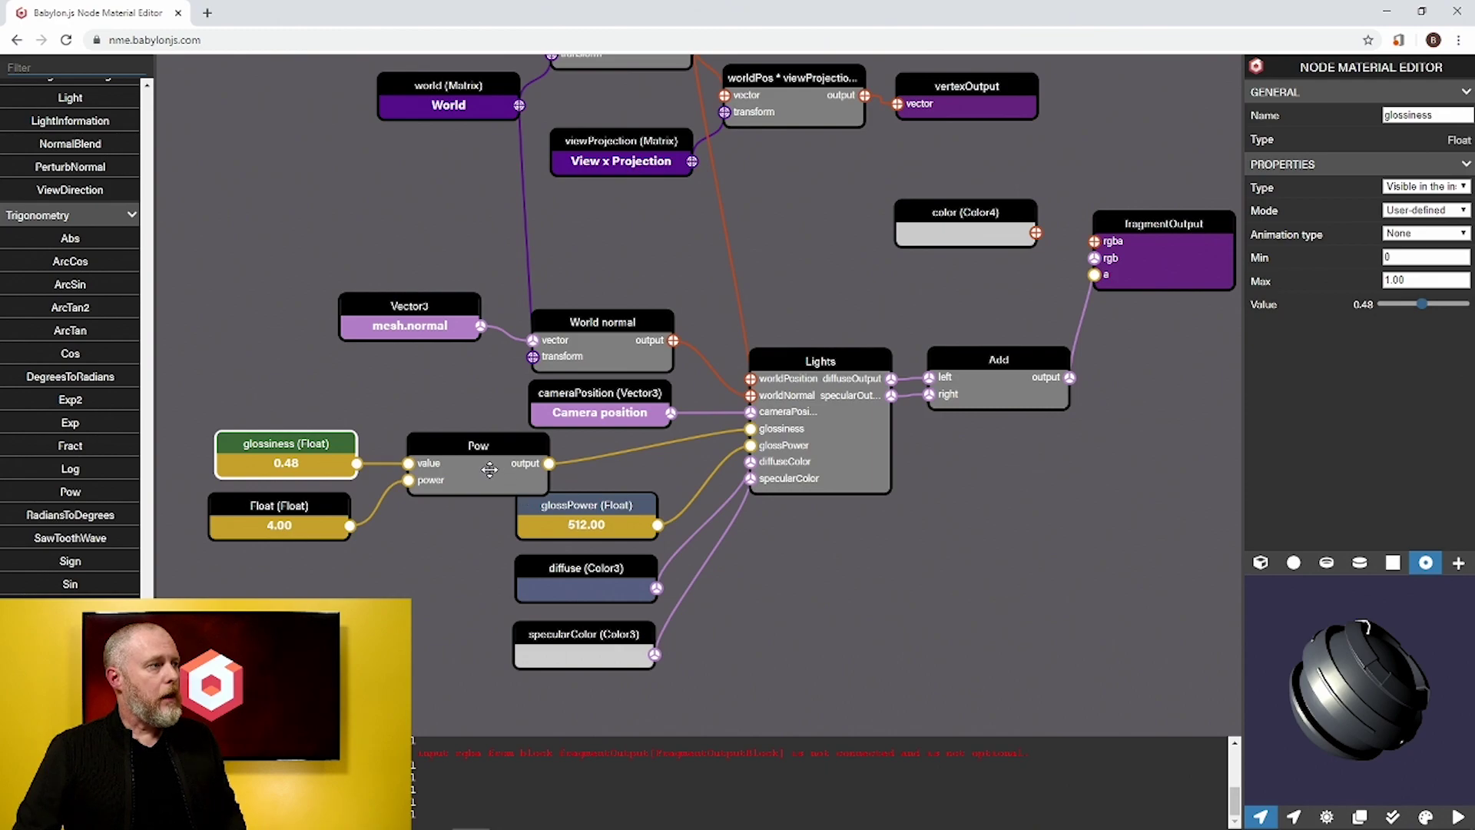
{"action": "left_click_drag", "start_coordinate": [489, 469], "coordinate": [448, 456]}
{"action": "left_click_drag", "start_coordinate": [295, 458], "coordinate": [261, 445]}
{"action": "left_click_drag", "start_coordinate": [276, 513], "coordinate": [245, 500]}
Step: Delete the unused color (Color4) node
{"action": "scroll", "coordinate": [1040, 576], "scroll_direction": "down", "scroll_amount": 2}
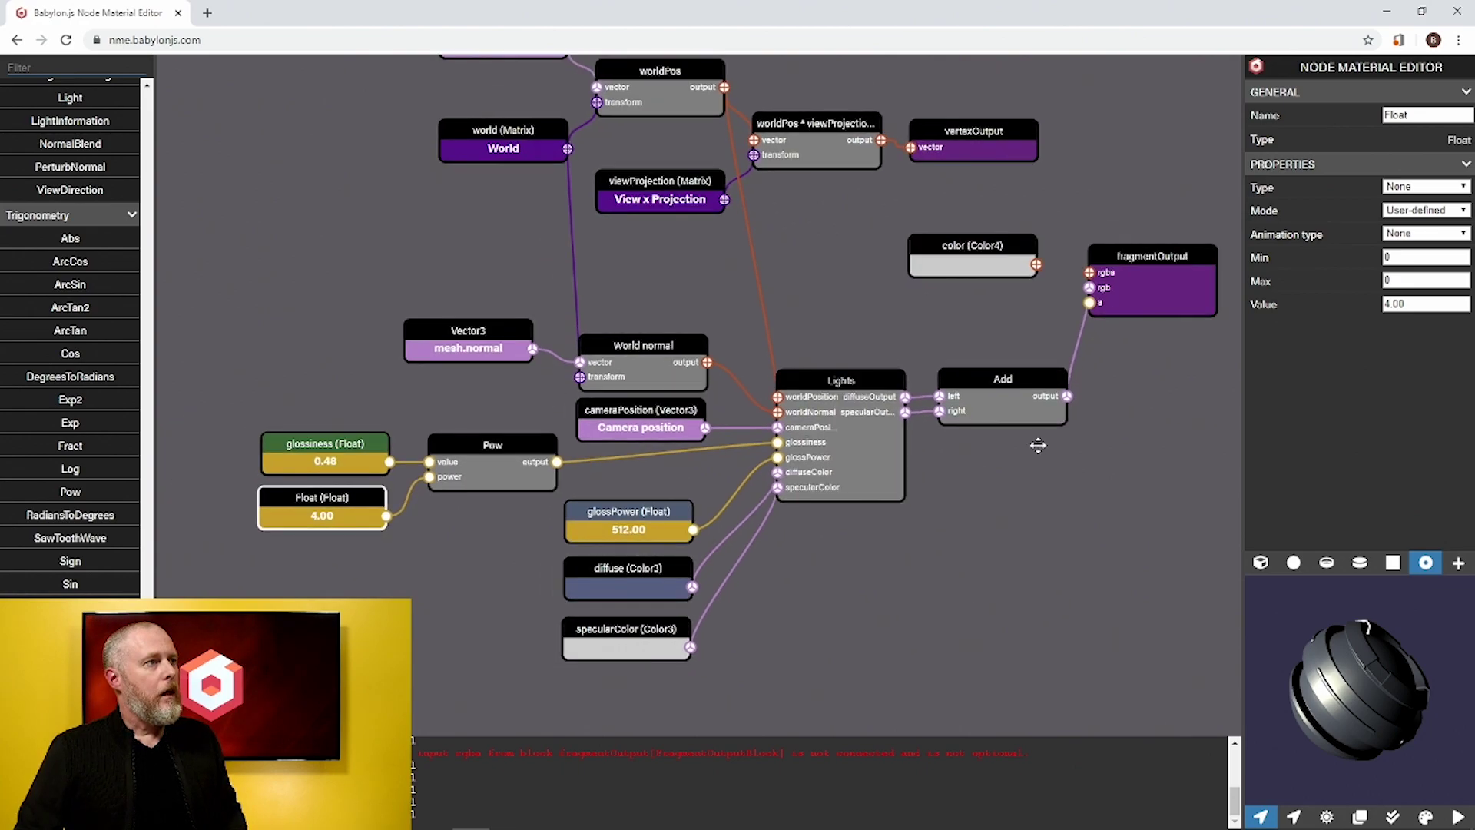
{"action": "left_click", "coordinate": [993, 268]}
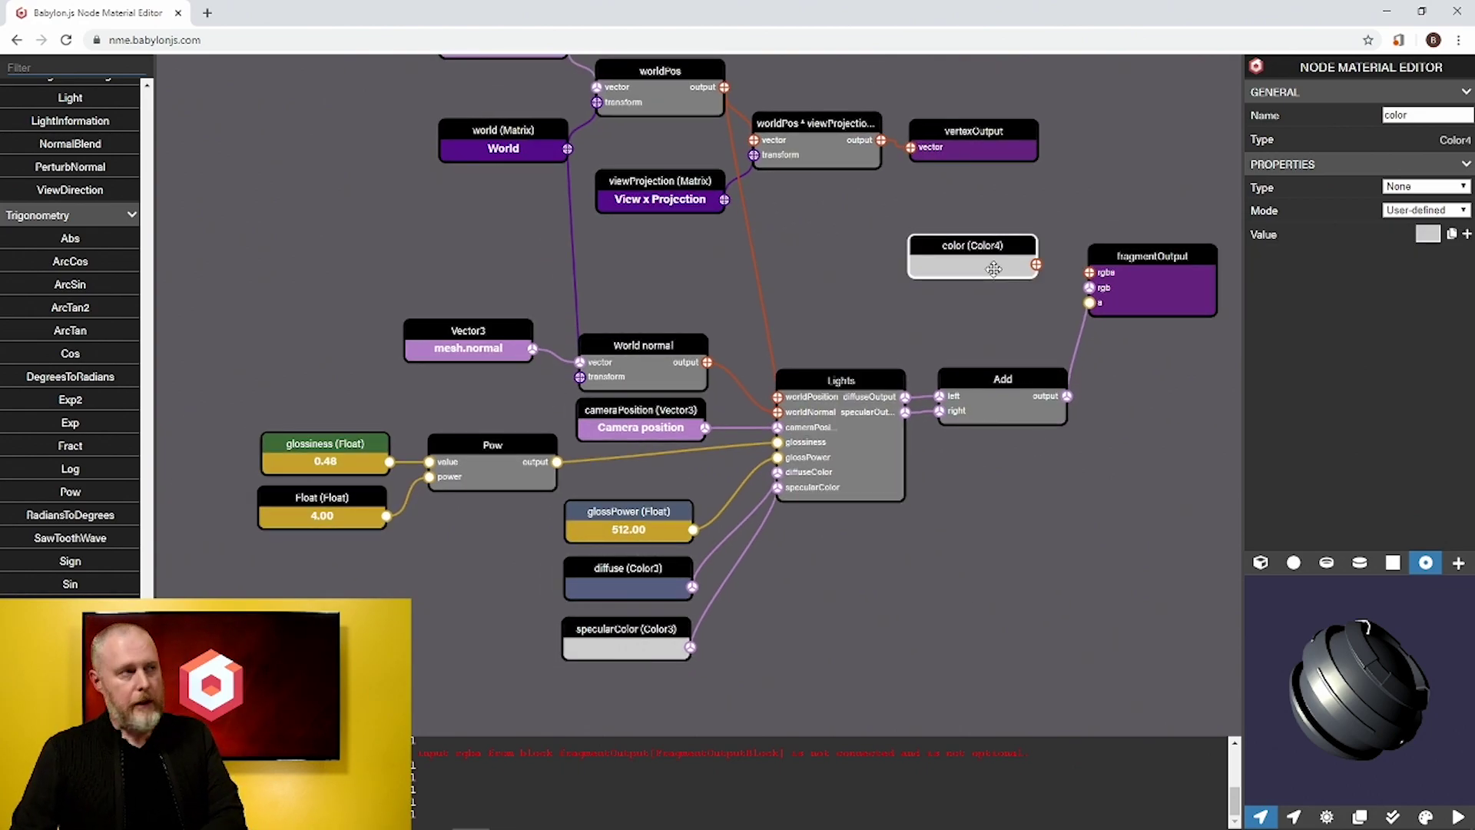
{"action": "key", "text": "Delete"}
Step: Place the fragmentOutput node directly beside the Add node
{"action": "scroll", "coordinate": [928, 273], "scroll_direction": "down", "scroll_amount": 1}
{"action": "scroll", "coordinate": [896, 291], "scroll_direction": "down", "scroll_amount": 1}
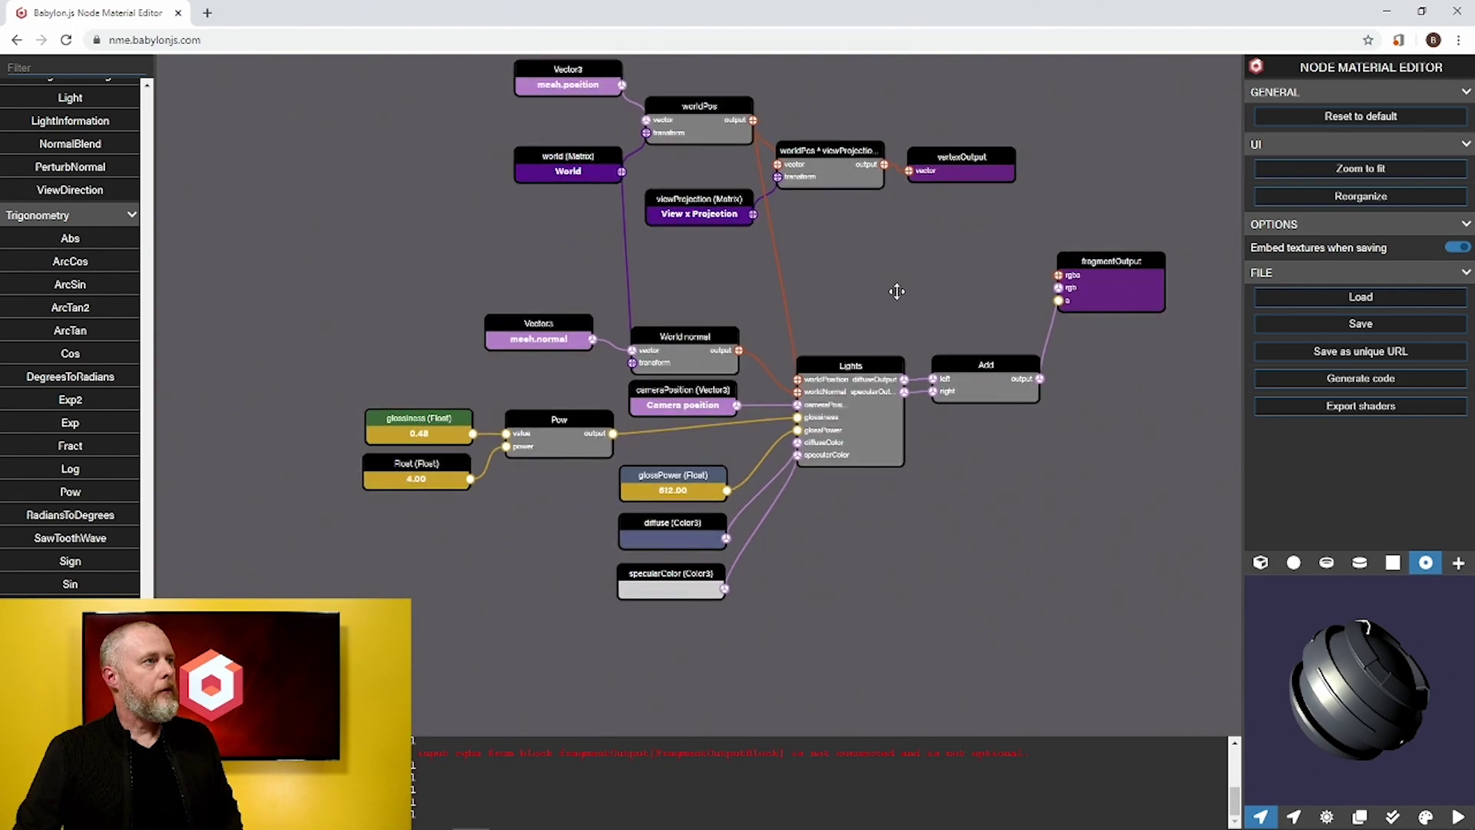
{"action": "left_click_drag", "start_coordinate": [905, 259], "coordinate": [899, 309]}
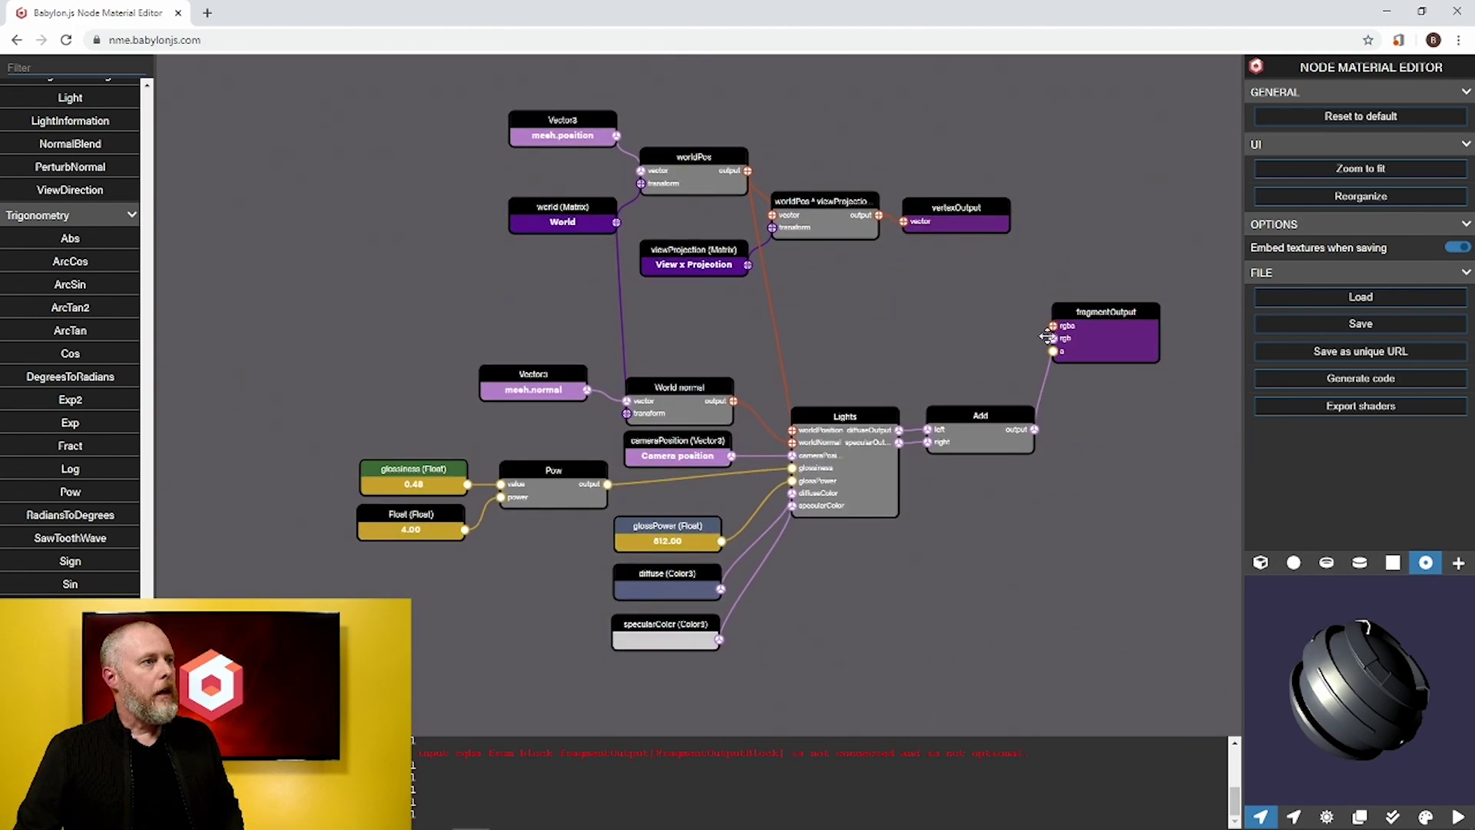
{"action": "left_click_drag", "start_coordinate": [1091, 337], "coordinate": [1110, 429]}
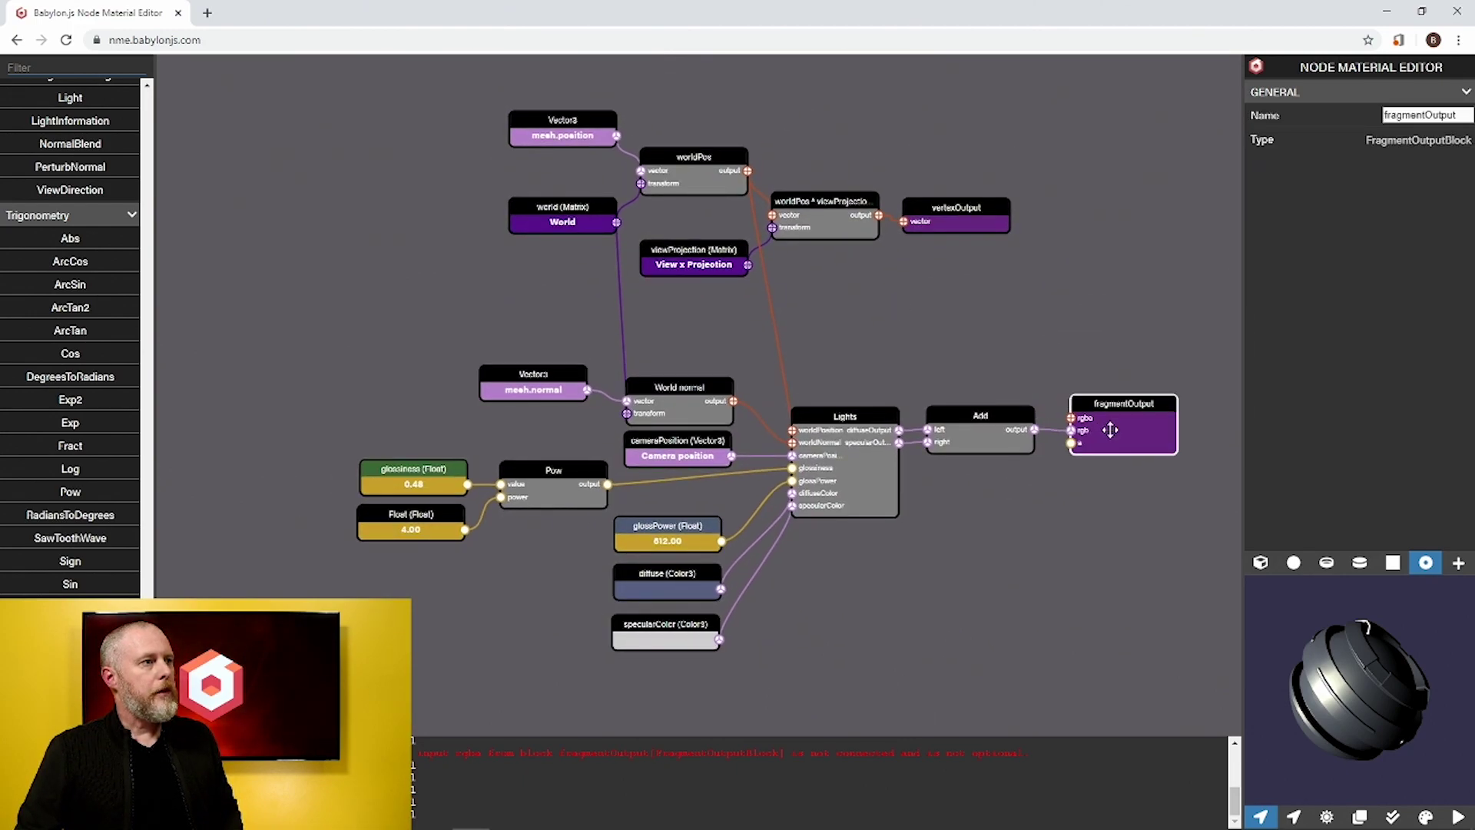
{"action": "left_click", "coordinate": [986, 335]}
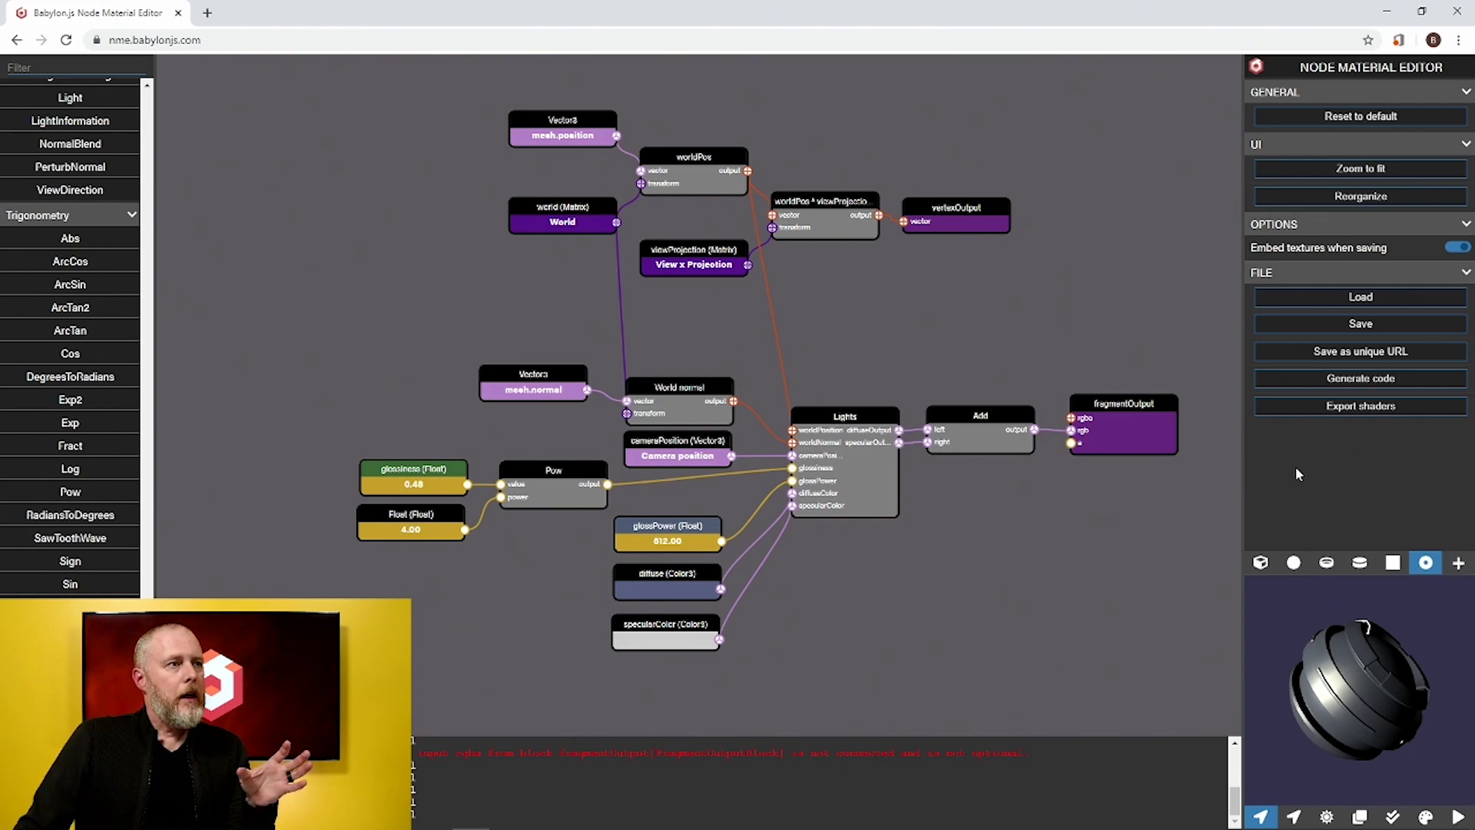
Step: Save the node material to a downloaded file via FILE > Save
{"action": "left_click", "coordinate": [1350, 325]}
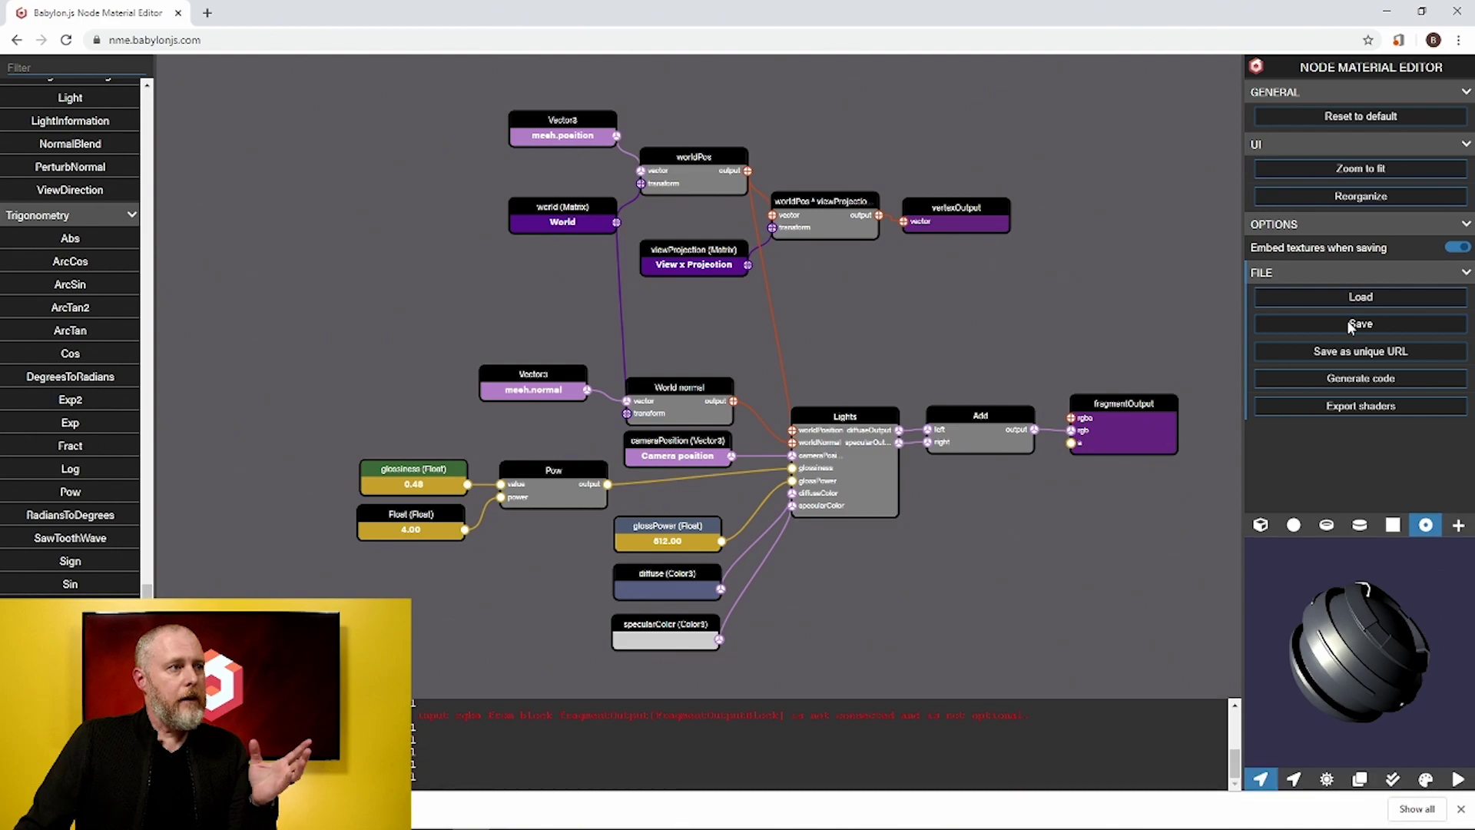